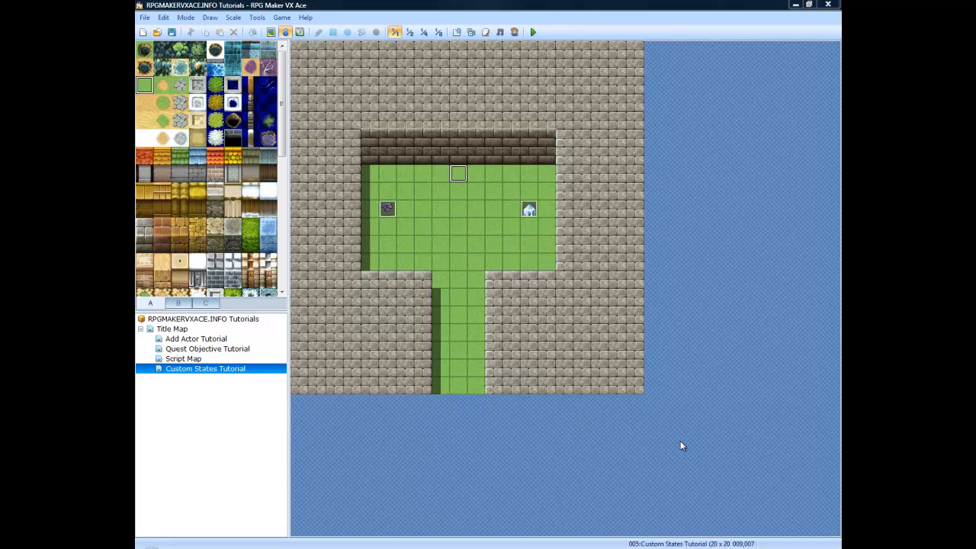
Step: Open the database terms and name the empty fourth skill type "Defense"
left_click(456, 33)
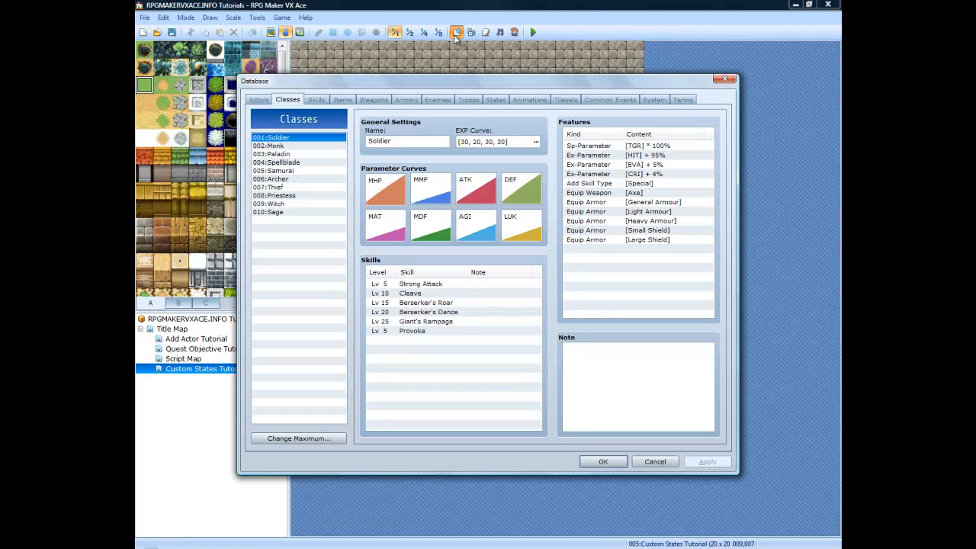
left_click(675, 99)
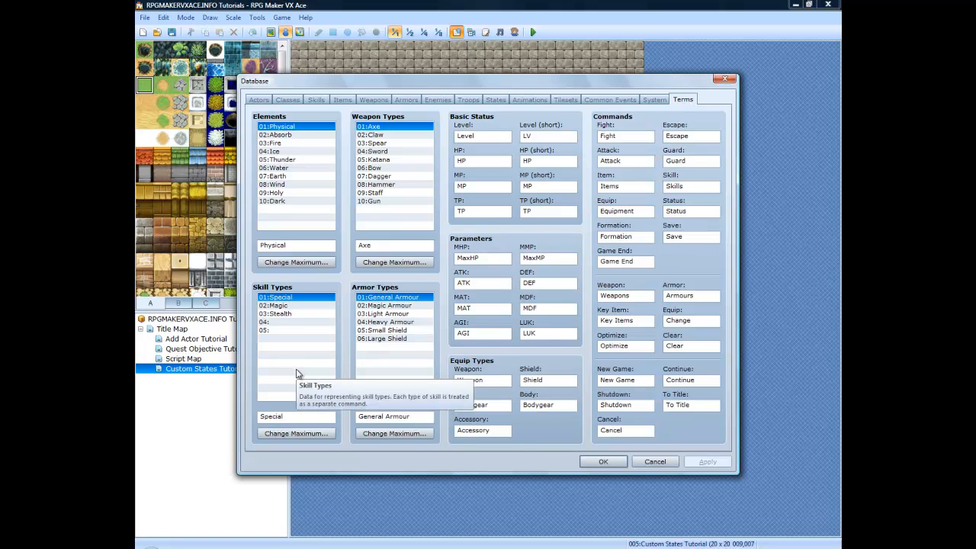
left_click(308, 323)
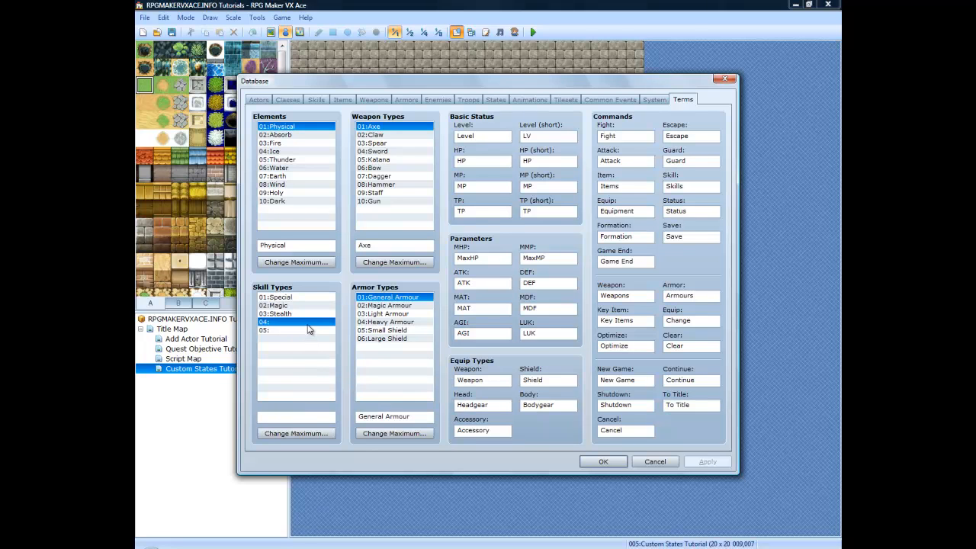
left_click(310, 414)
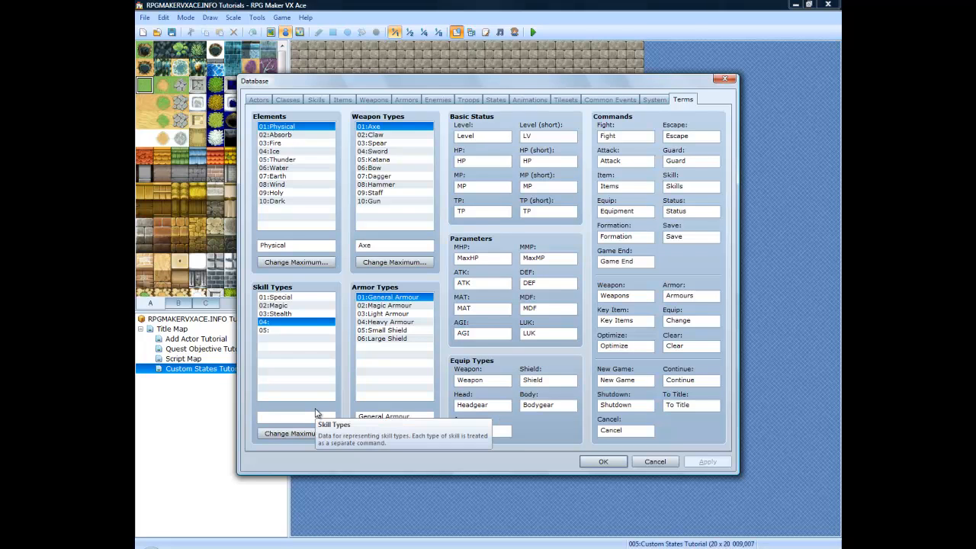
type("Defensive")
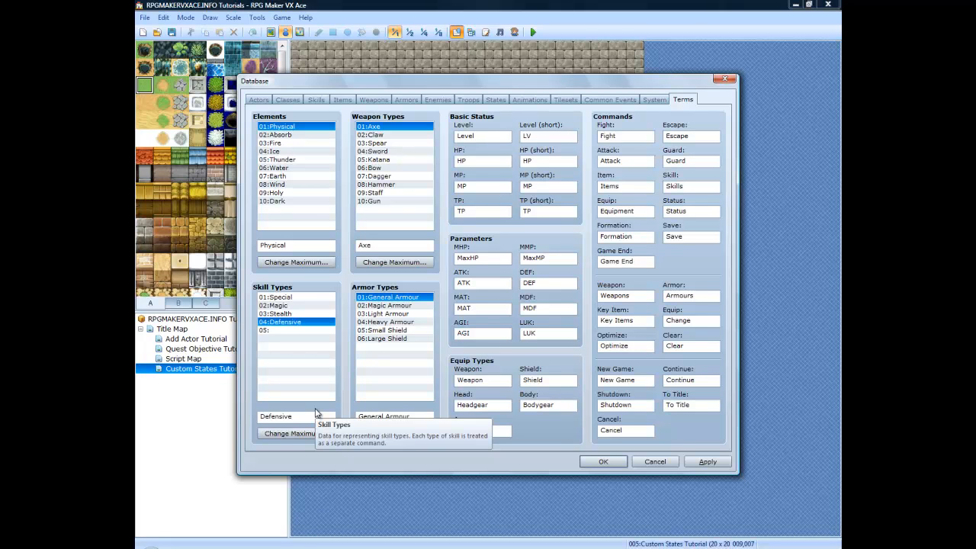
key("BackSpace")
key("BackSpace")
key("BackSpace")
type("e")
Step: Name the empty fifth skill type "Battle"
left_click(271, 330)
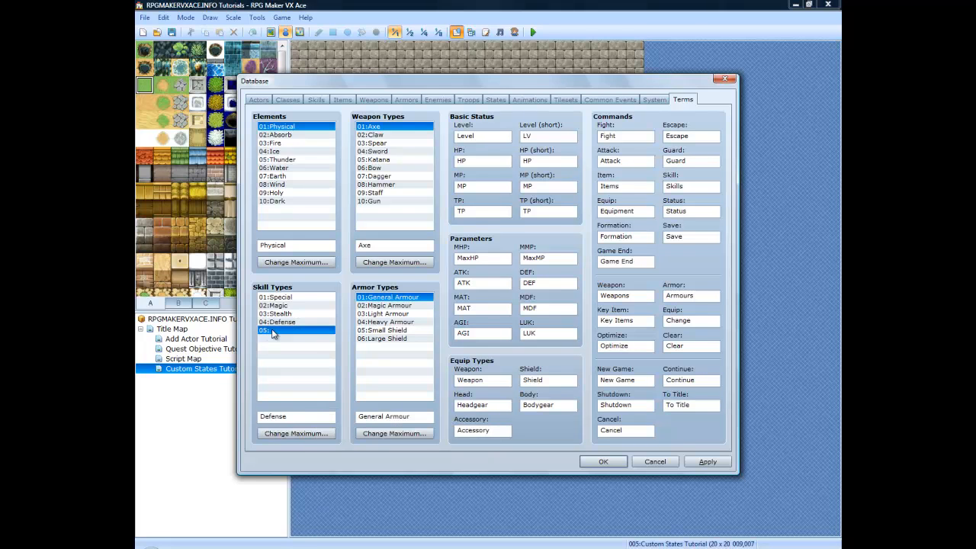
left_click(298, 417)
type("Battle")
Step: Name the empty state 027 "Defensive stance" in the states database
left_click(495, 99)
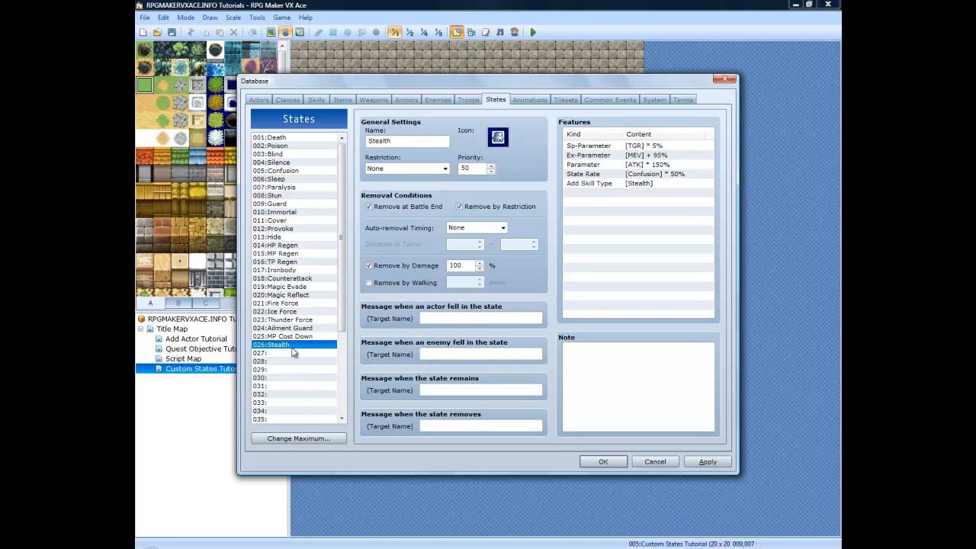
left_click(297, 353)
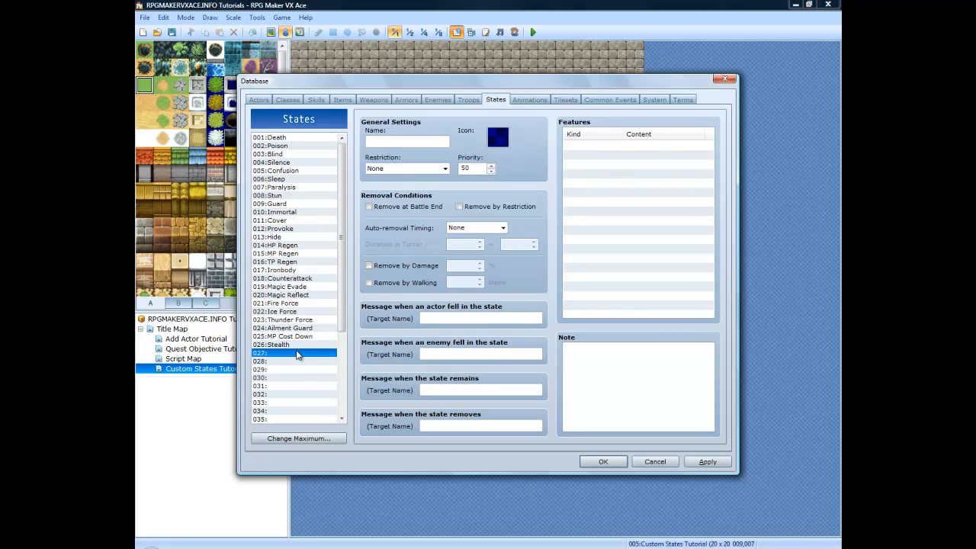
left_click(397, 141)
type("Defensive stance")
Step: Name the empty state 028 "Battle Stance"
left_click(288, 363)
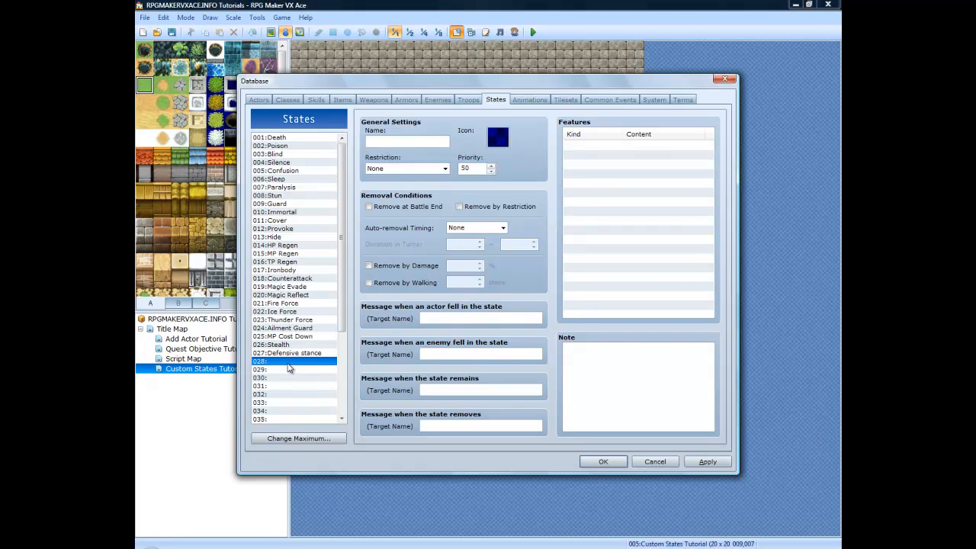
left_click(406, 143)
type("Battle Stance")
Step: Capitalize the second word of state 027's name so that it reads "Defensive Stance"
left_click(310, 354)
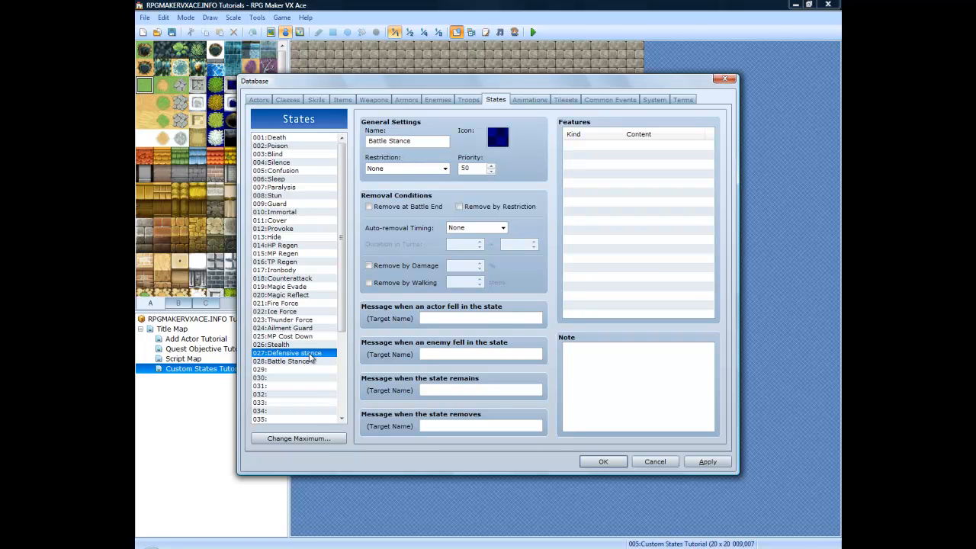
left_click(403, 141)
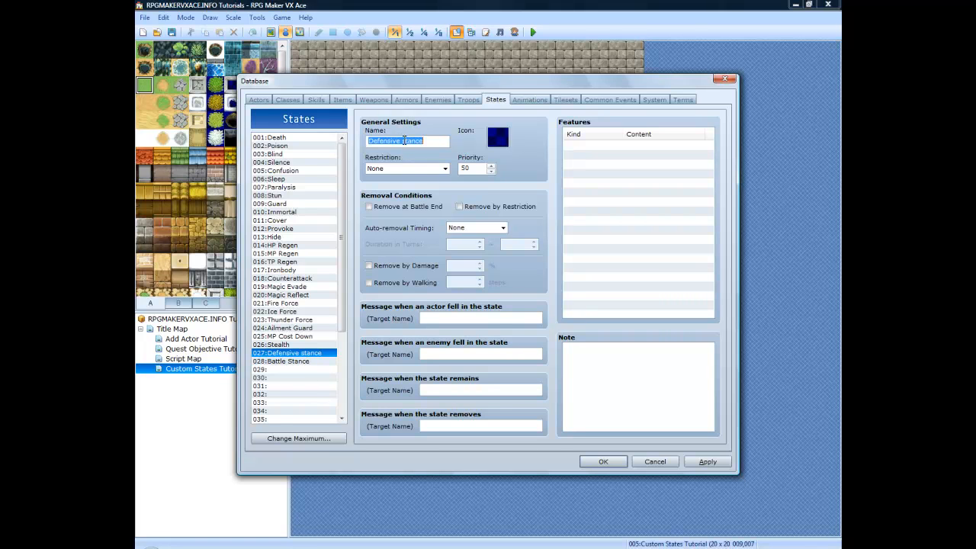
left_click(404, 141)
key("BackSpace")
type("S")
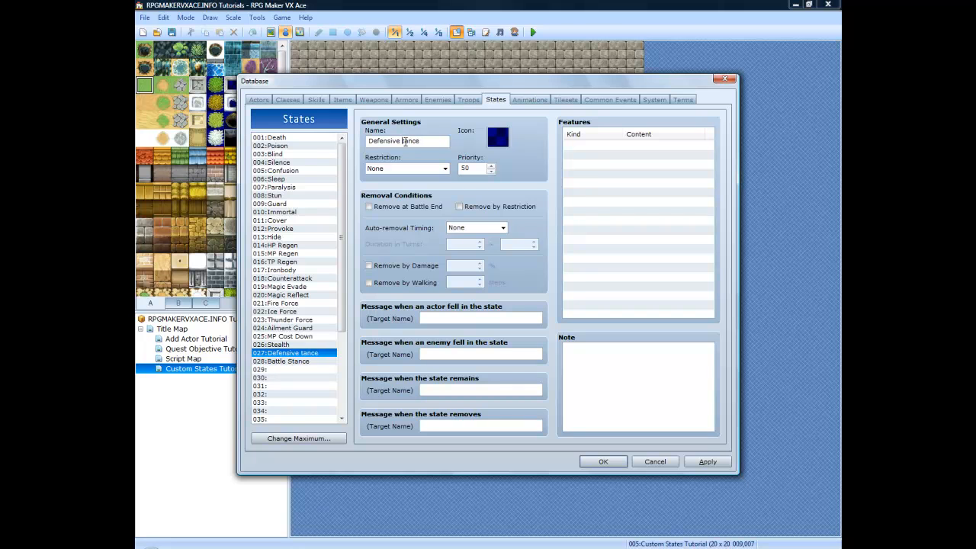
Step: Assign the dark orange starburst icon to the Defensive Stance state
left_click(504, 141)
double_click(504, 140)
scroll(494, 218, "down", 1)
scroll(494, 217, "up", 1)
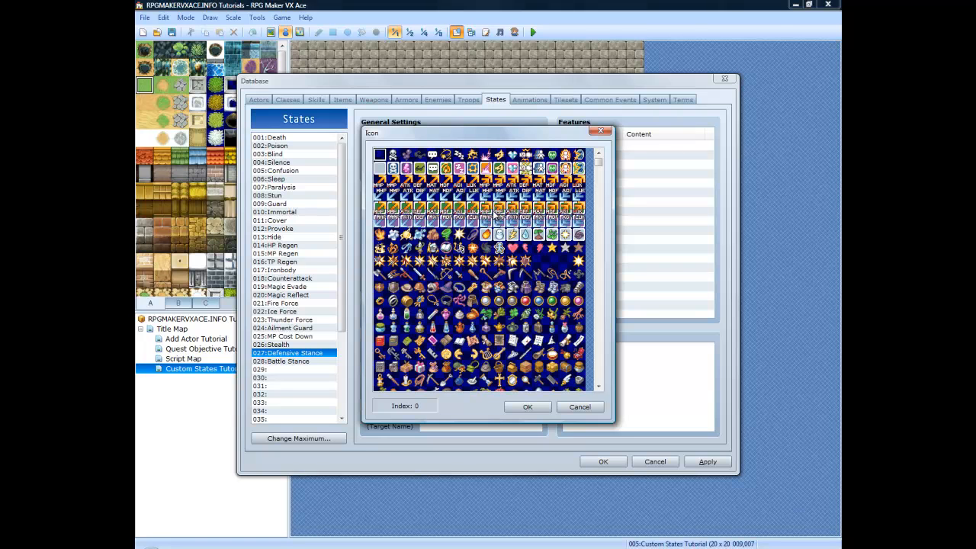
left_click(525, 261)
left_click(524, 408)
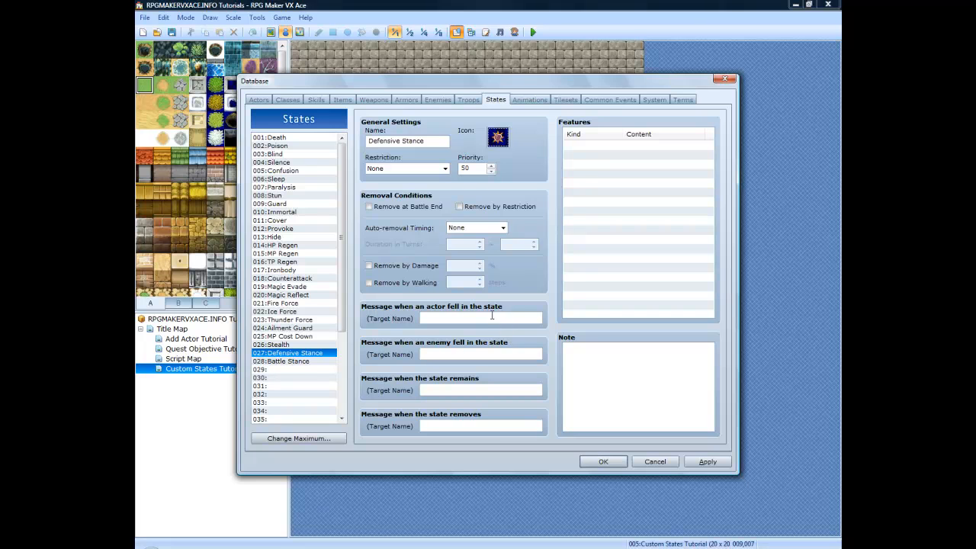
Step: Give the Battle Stance state the pale starburst icon and enable its removal at battle end and by restriction
left_click(302, 362)
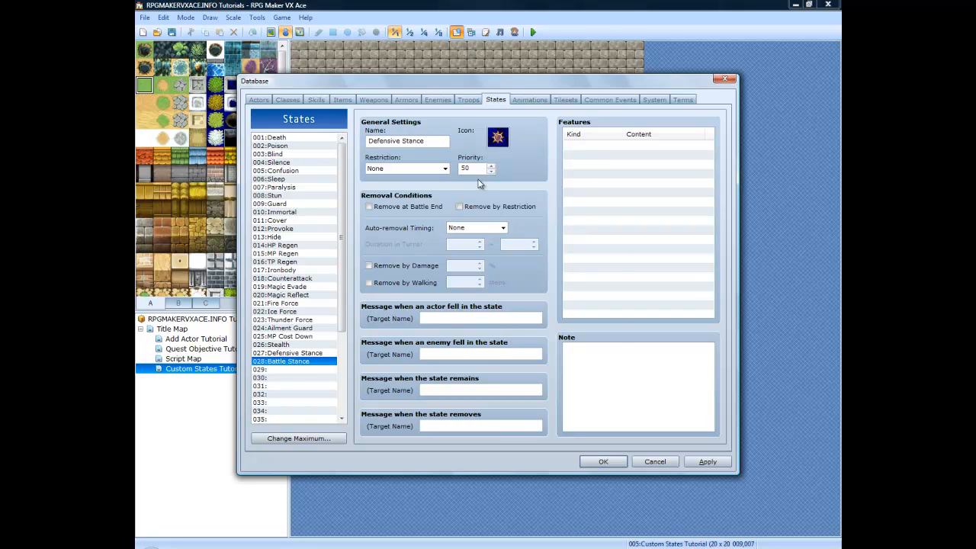
double_click(498, 136)
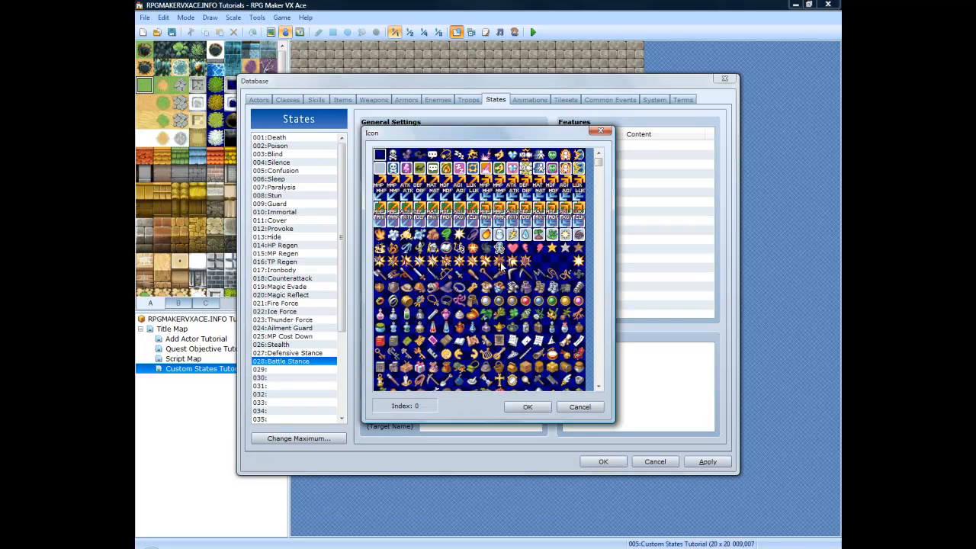
left_click(419, 260)
left_click(527, 407)
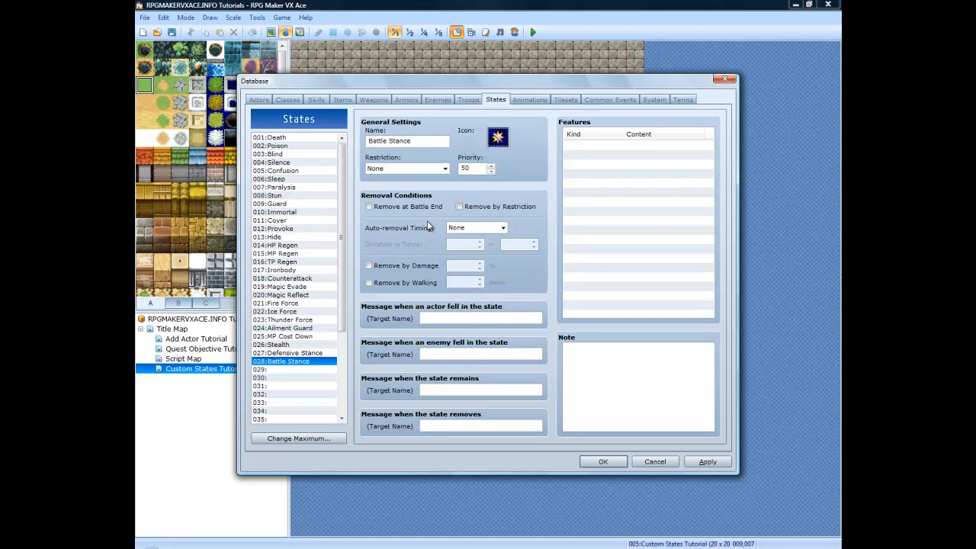
left_click(372, 207)
left_click(460, 207)
Step: Add a parameter feature to Battle Stance that sets ATK to 150%
right_click(603, 147)
left_click(627, 154)
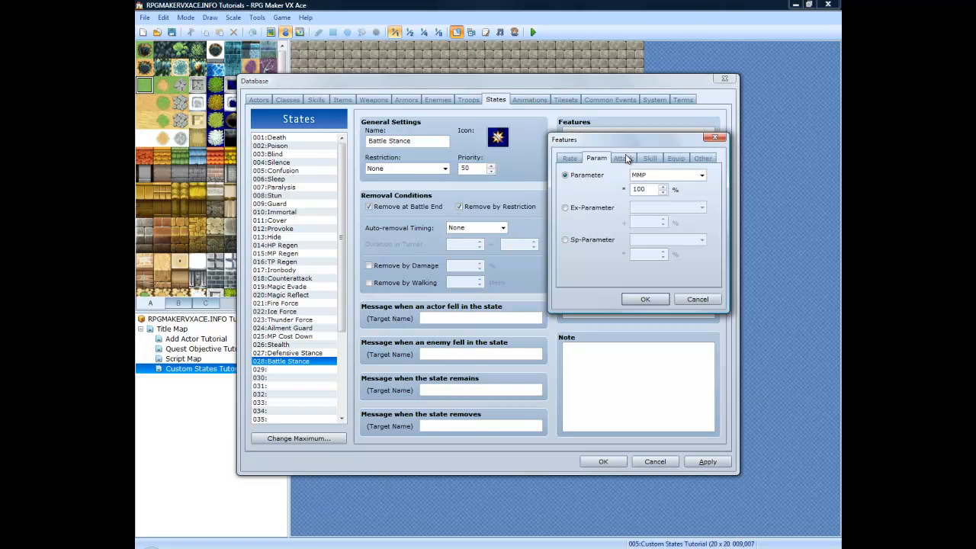
left_click(665, 177)
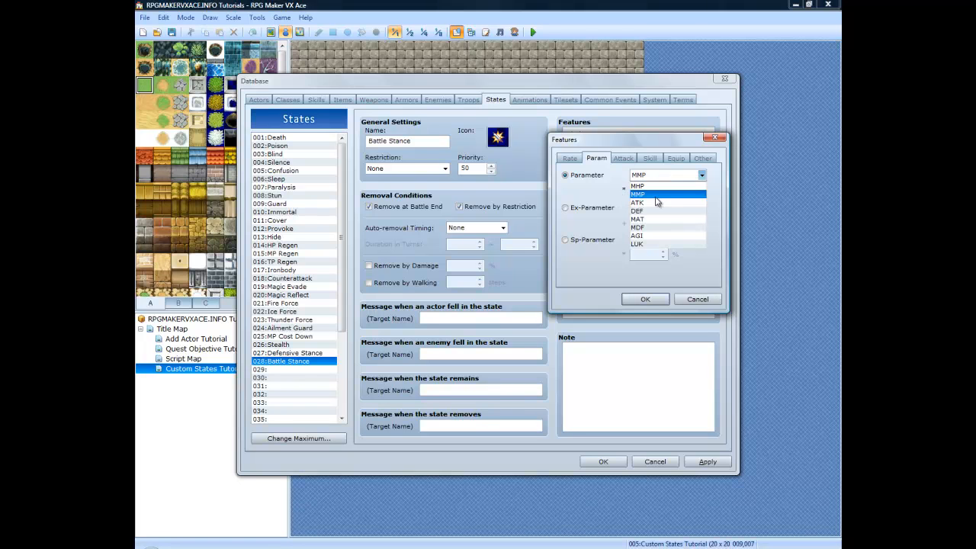
left_click(659, 203)
double_click(649, 189)
type("150")
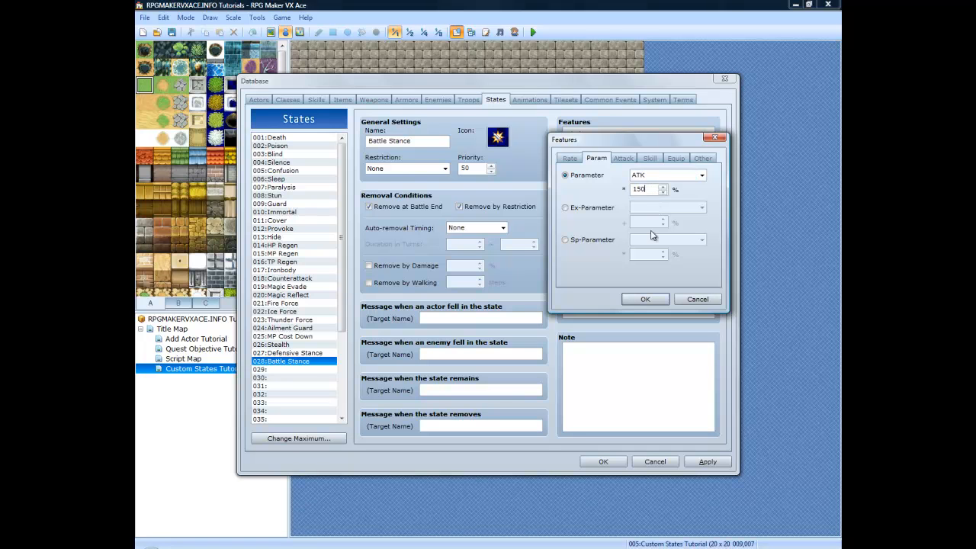
left_click(644, 299)
Step: Add an Sp-Parameter feature to Battle Stance that sets TGR to 70%
right_click(619, 156)
left_click(640, 166)
left_click(577, 240)
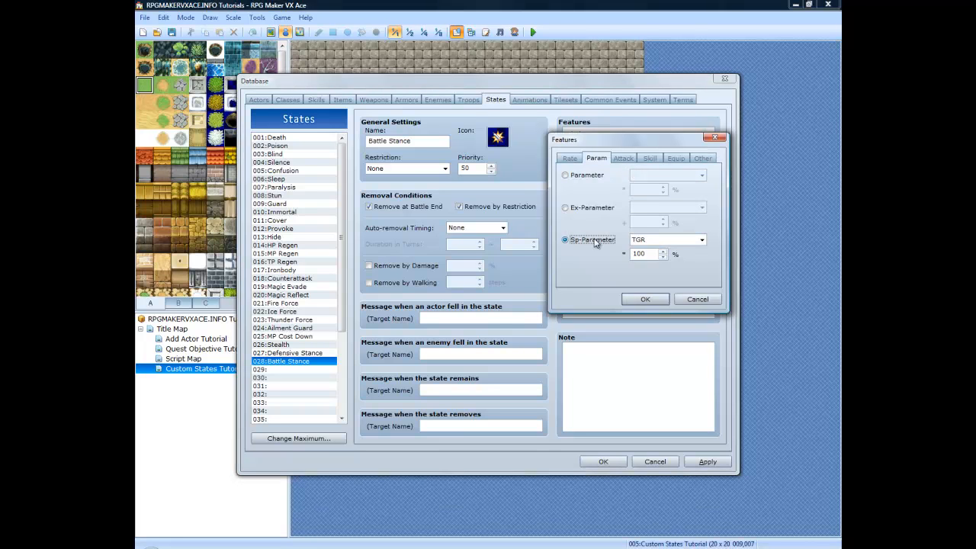
double_click(650, 254)
type("70")
left_click(646, 300)
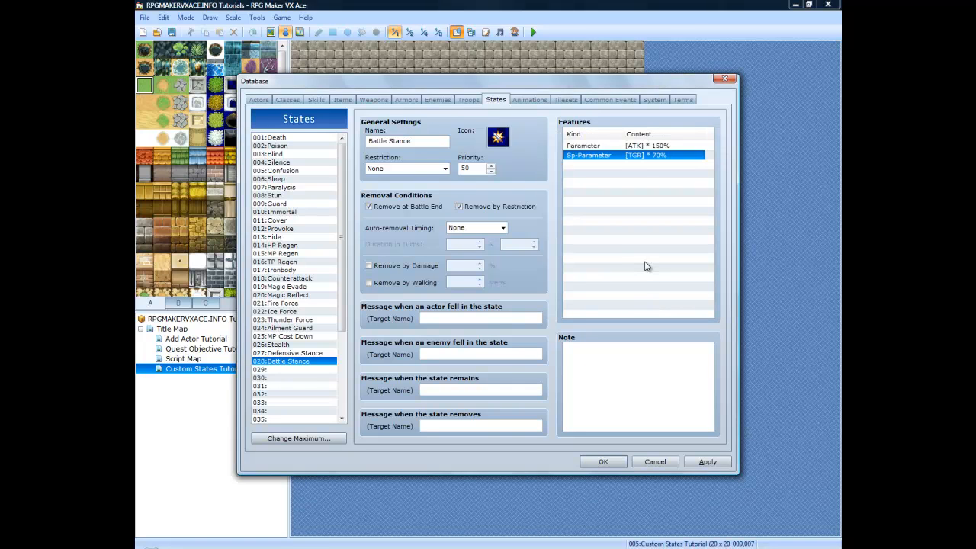
Step: Add a parameter feature to Battle Stance that sets DEF to 70%
right_click(633, 164)
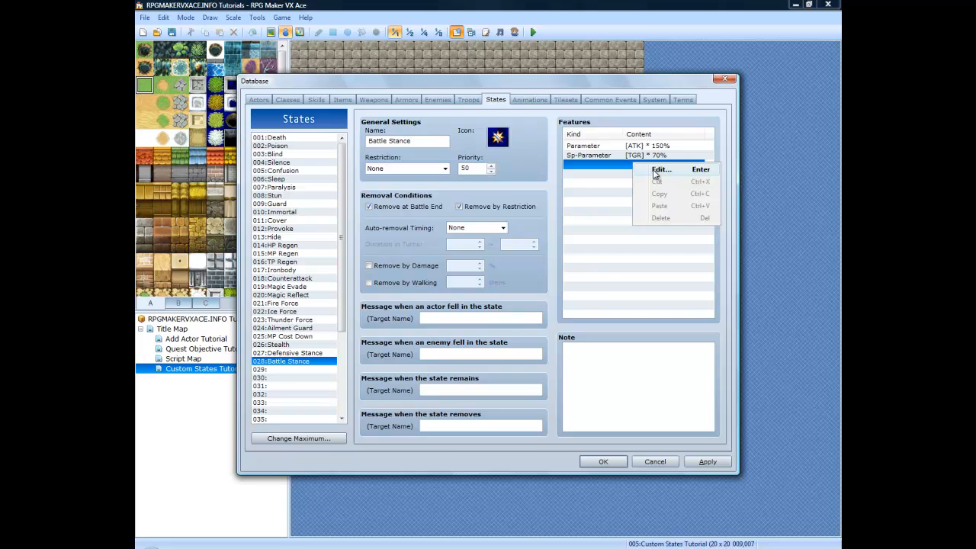
left_click(657, 170)
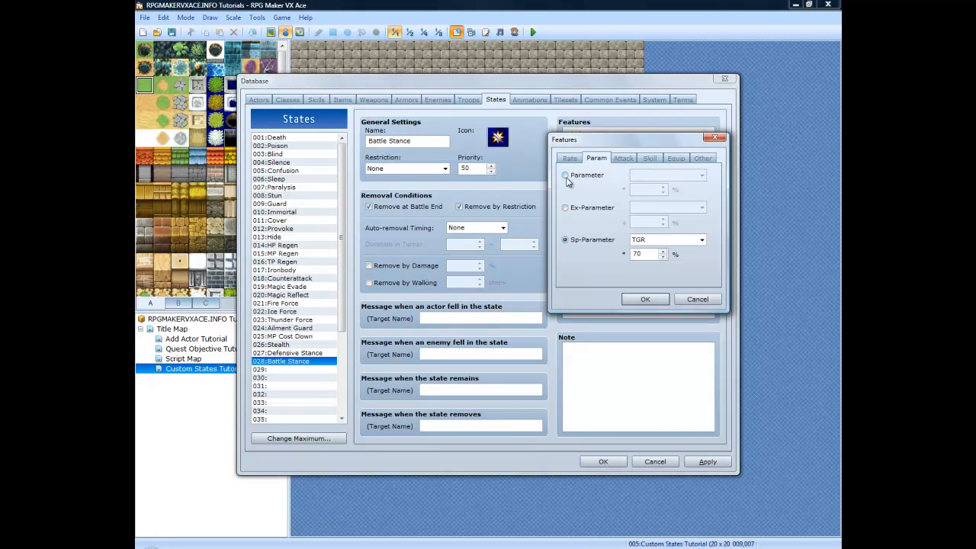
left_click(566, 175)
left_click(682, 177)
left_click(652, 206)
double_click(650, 189)
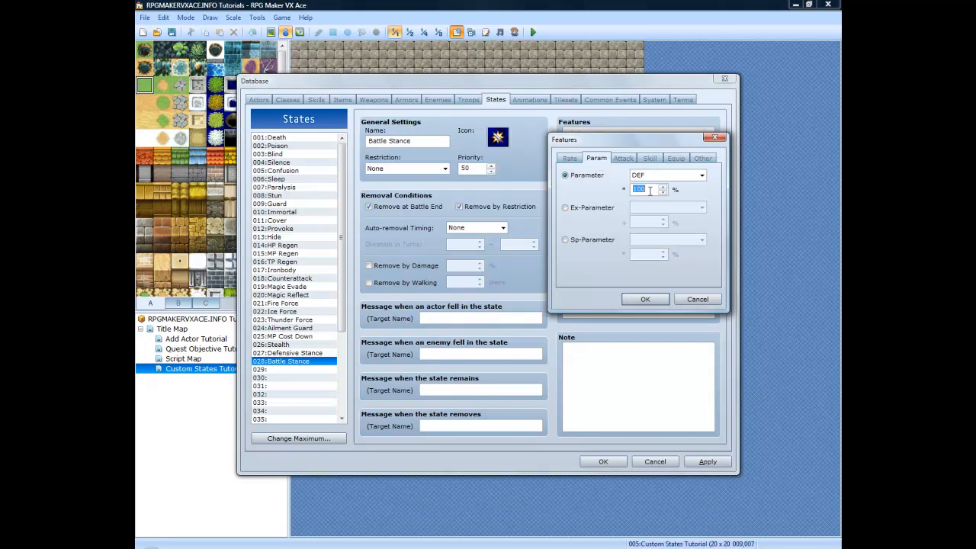
type("70")
left_click(646, 299)
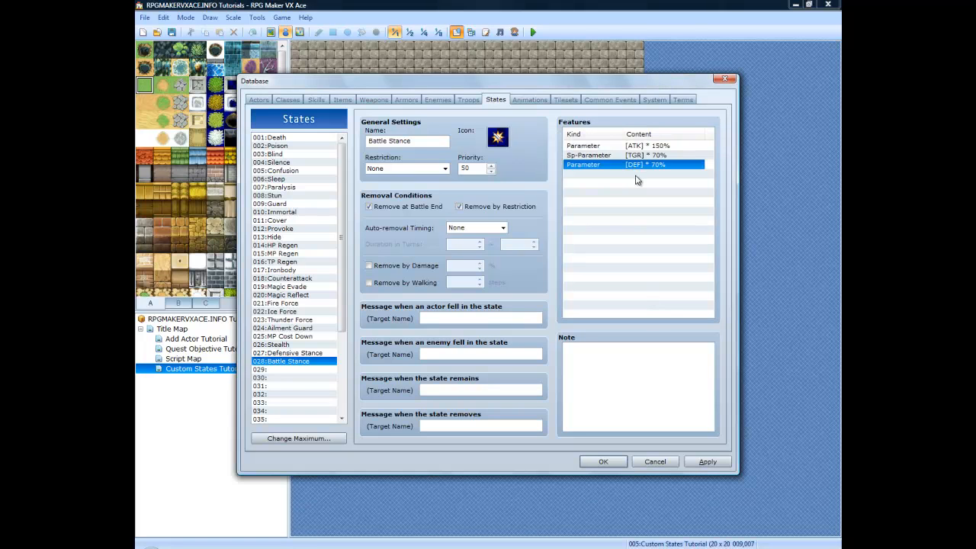
Step: Add a feature to Battle Stance that adds the Battle skill type
left_click(638, 176)
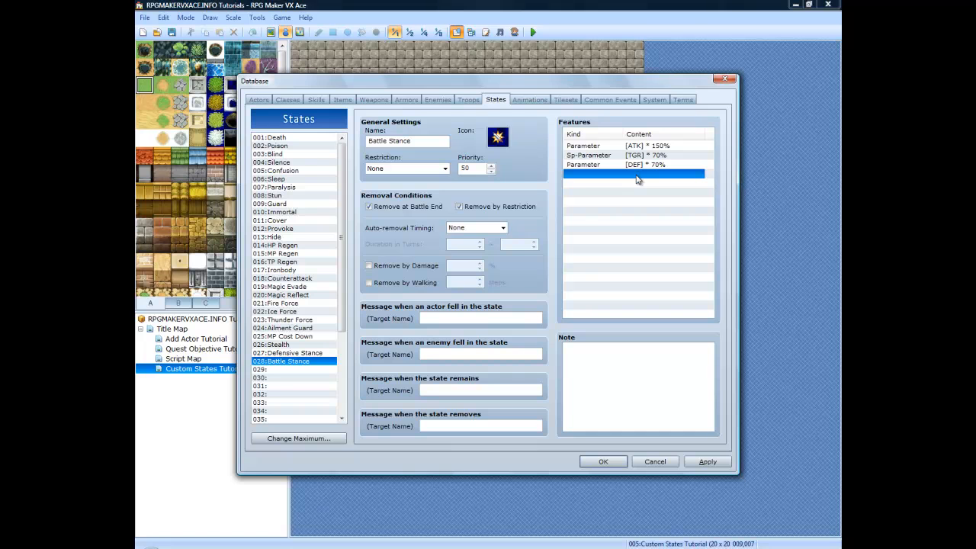
right_click(638, 178)
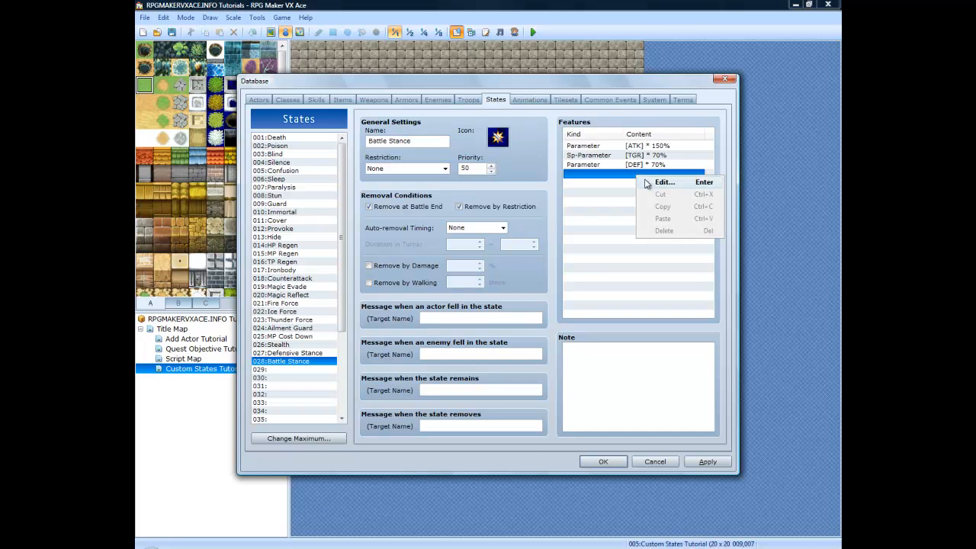
left_click(657, 184)
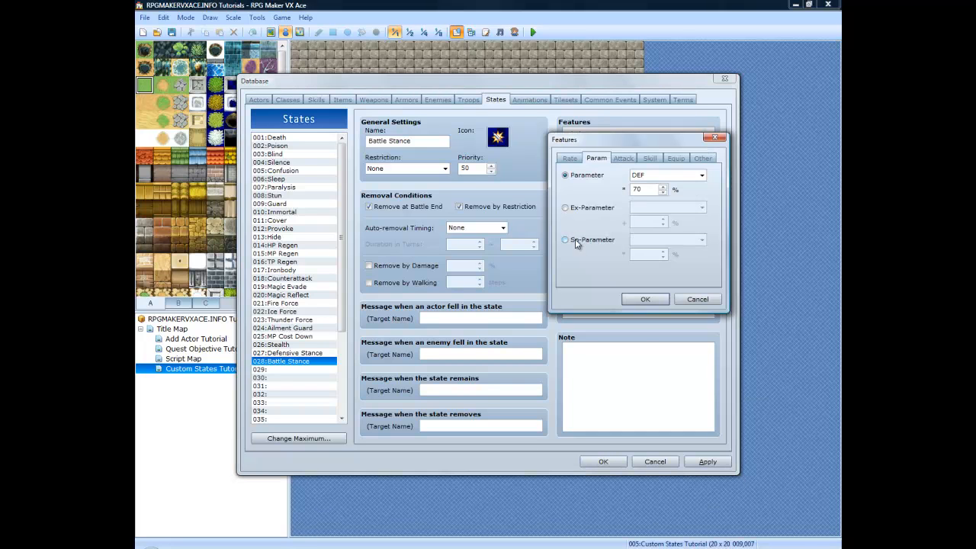
left_click(653, 159)
left_click(565, 174)
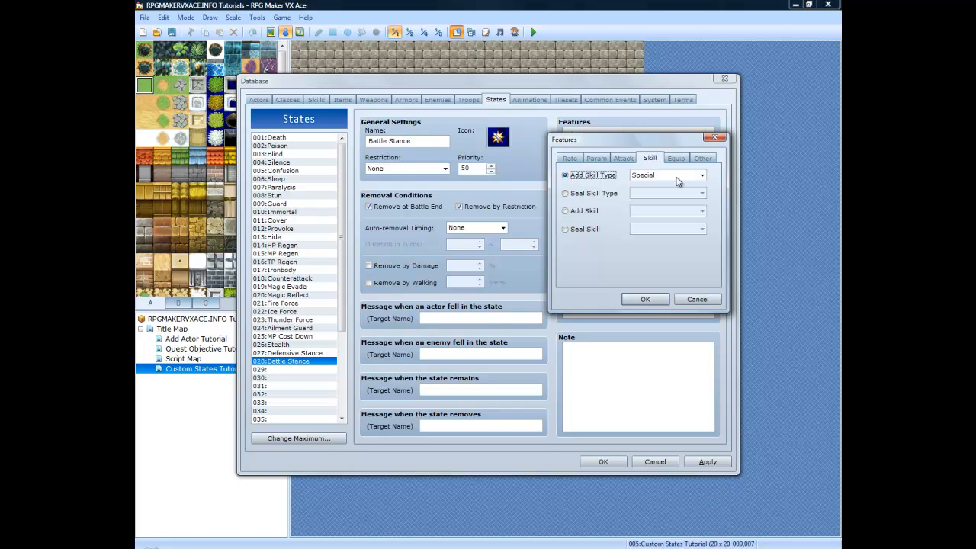
left_click(701, 174)
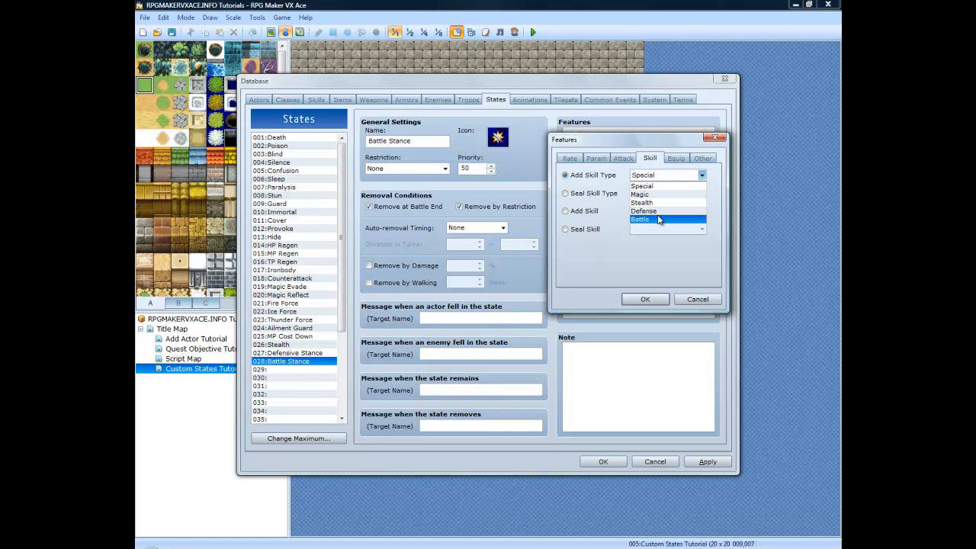
left_click(659, 221)
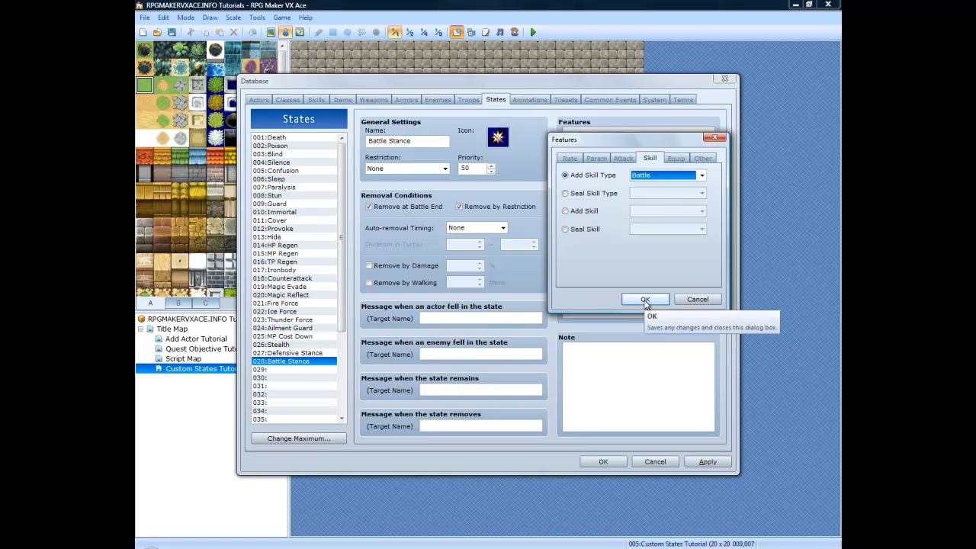
left_click(645, 300)
Step: Look through the skills that can be sealed by a new Battle Stance feature, without adding one
right_click(625, 192)
left_click(627, 192)
left_click(584, 229)
left_click(656, 229)
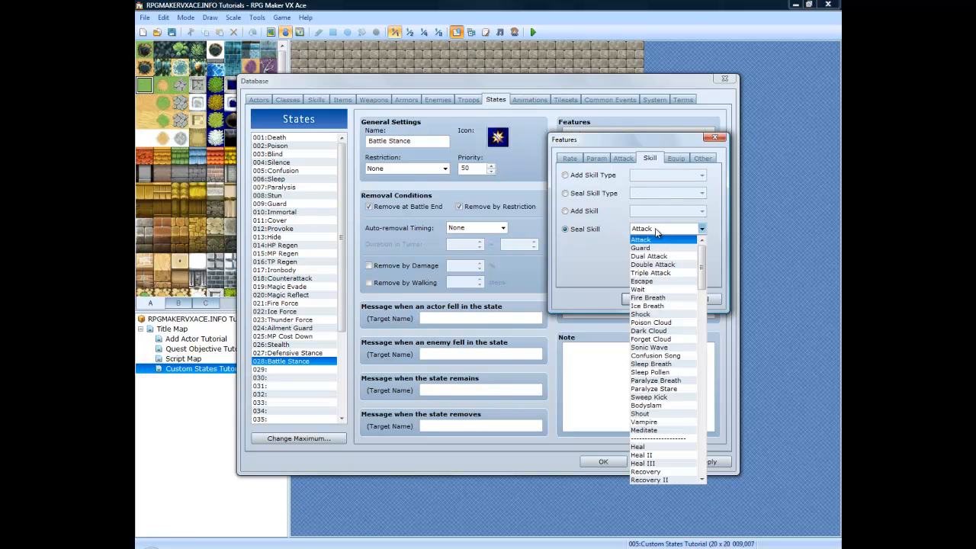
scroll(686, 271, "down", 2)
scroll(686, 271, "down", 10)
scroll(686, 271, "down", 8)
scroll(686, 270, "down", 7)
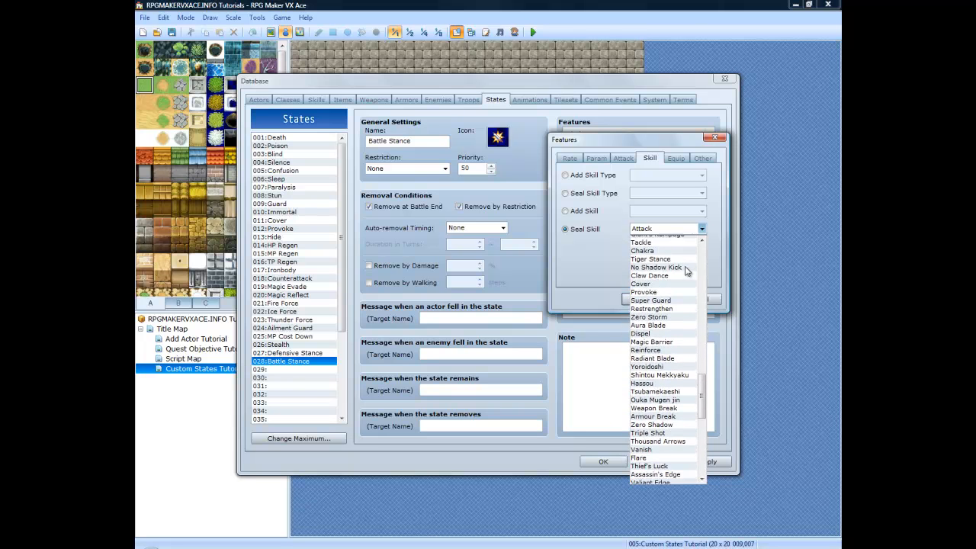
scroll(686, 271, "down", 5)
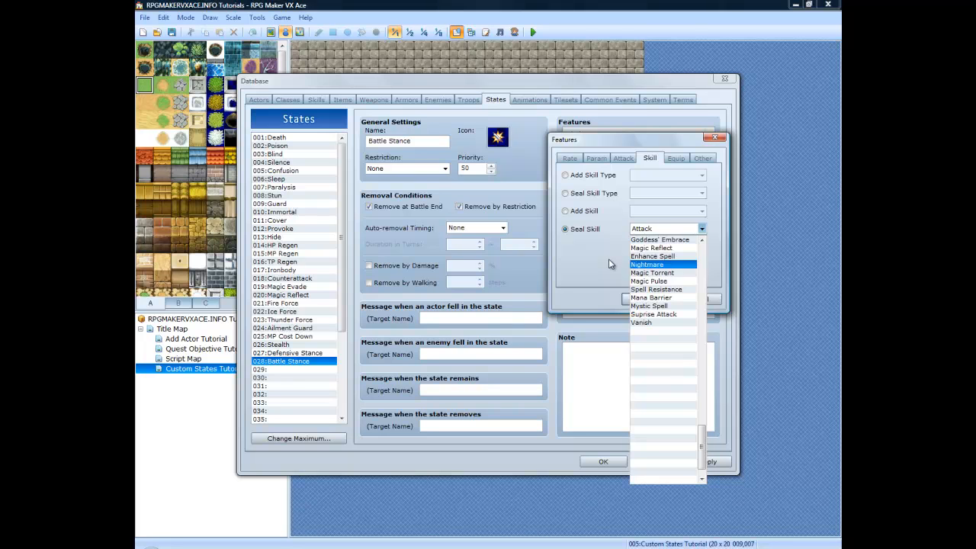
left_click(609, 259)
left_click(697, 300)
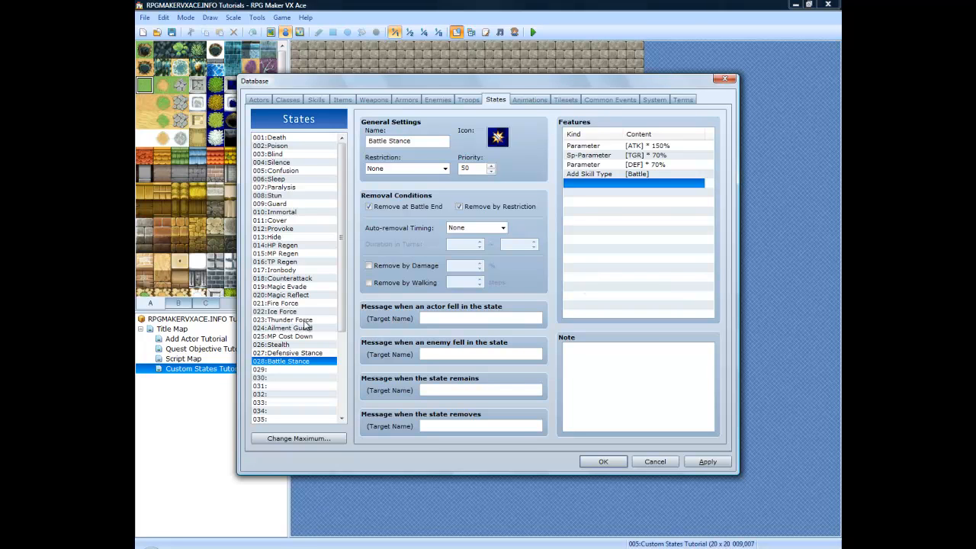
Step: Set the Defensive Stance state to be removed at battle end and by restriction
left_click(308, 353)
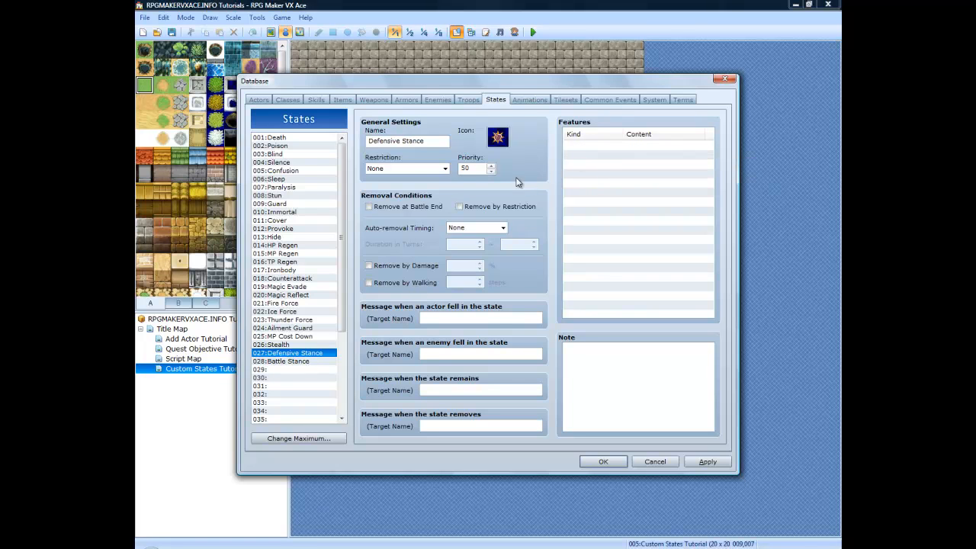
left_click(369, 207)
left_click(462, 207)
Step: Add a feature to Defensive Stance that adds the Defense skill type
left_click(599, 149)
right_click(631, 151)
left_click(633, 151)
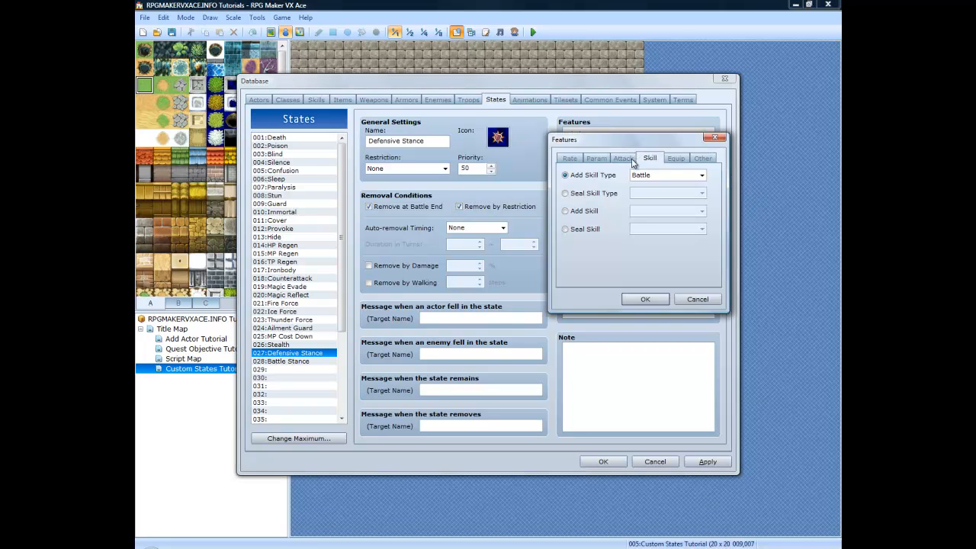
left_click(642, 175)
left_click(649, 210)
left_click(644, 299)
Step: Add a parameter feature to Defensive Stance that sets MHP to 125%
right_click(608, 151)
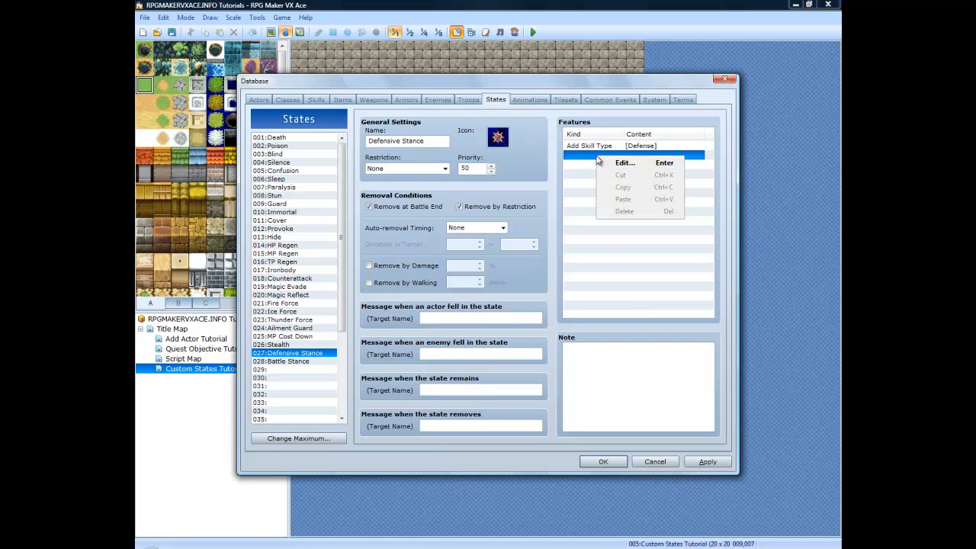
left_click(624, 163)
left_click(572, 159)
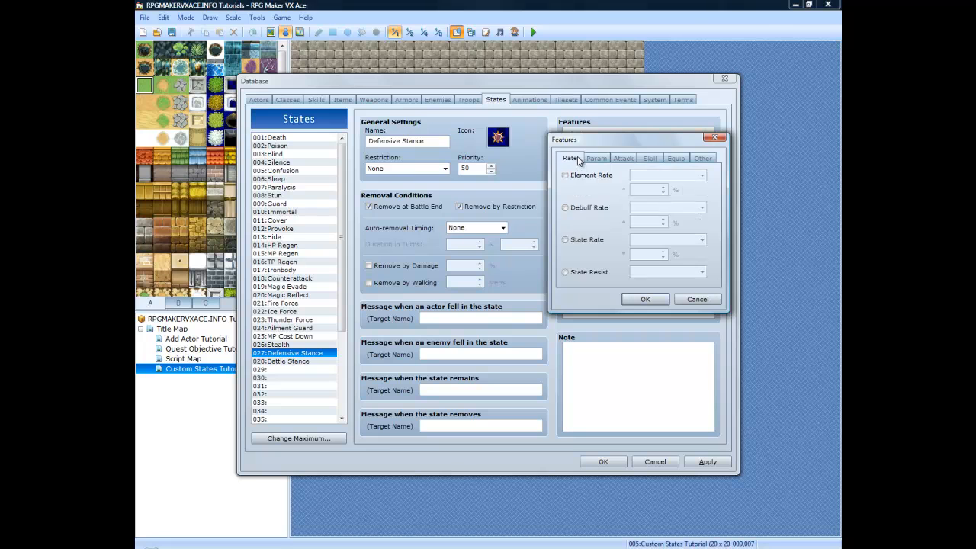
left_click(596, 160)
left_click(565, 174)
left_click(664, 176)
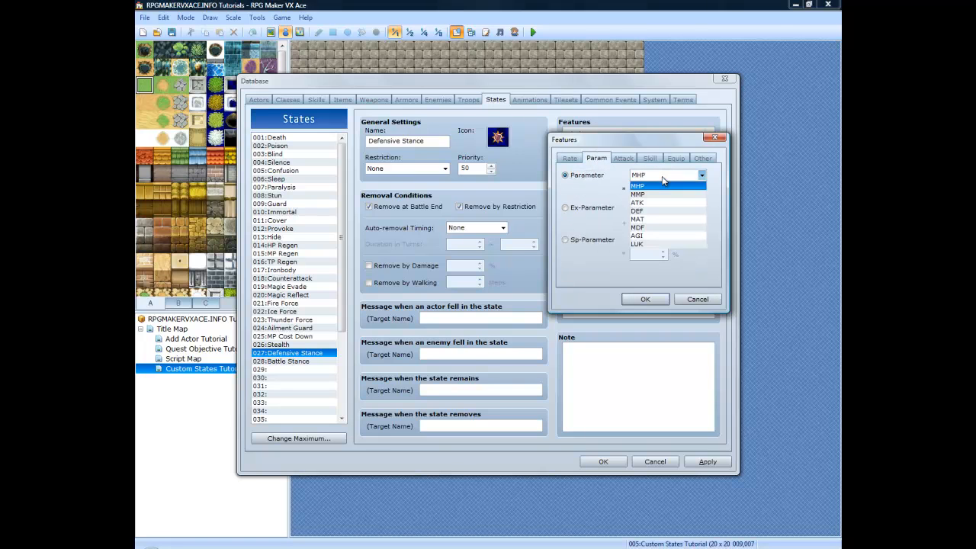
left_click(659, 186)
double_click(649, 189)
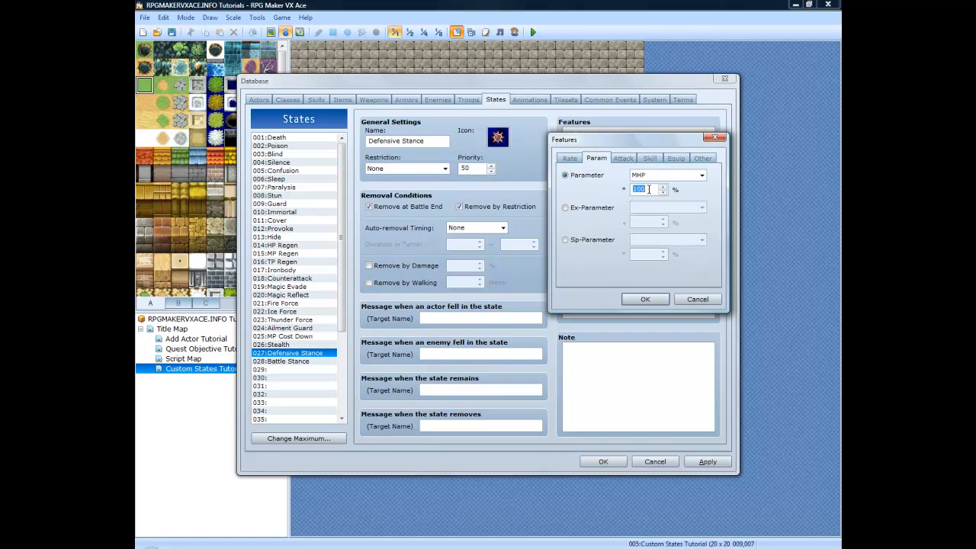
type("125")
left_click(645, 299)
Step: Add a parameter feature to Defensive Stance that sets DEF to 125%
right_click(602, 157)
left_click(614, 169)
left_click(646, 176)
left_click(647, 210)
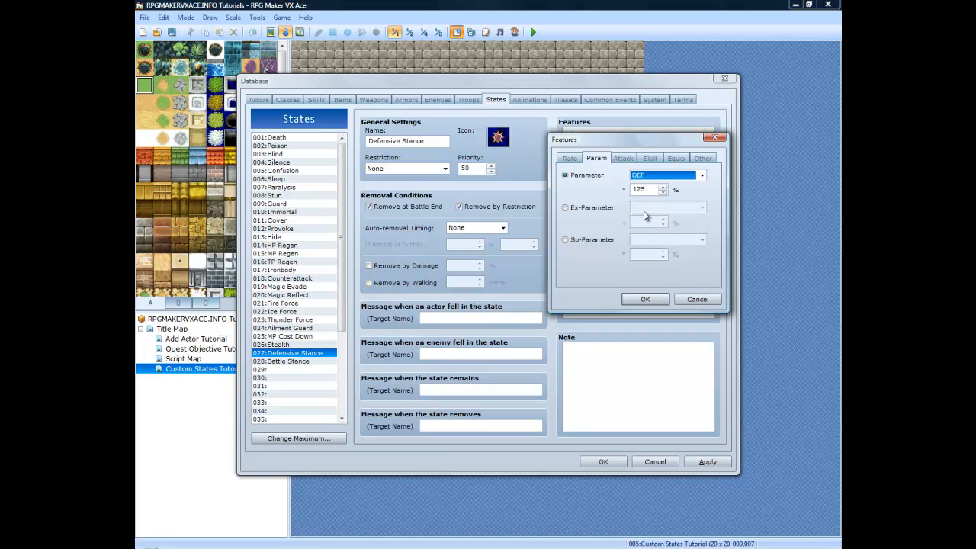
left_click(645, 298)
Step: Add an Ex-Parameter feature to Defensive Stance that raises EVA by 5%
left_click(610, 176)
right_click(610, 176)
left_click(635, 188)
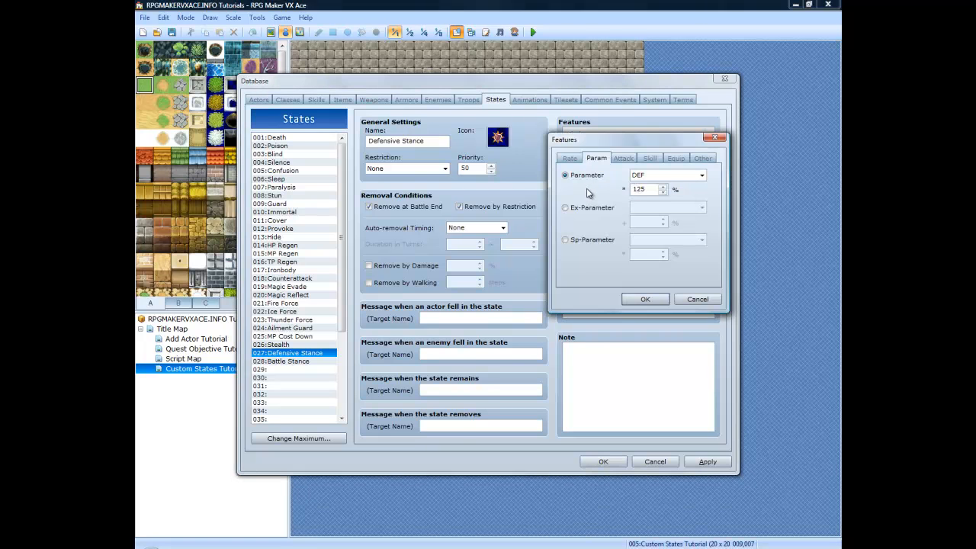
left_click(566, 208)
left_click(655, 208)
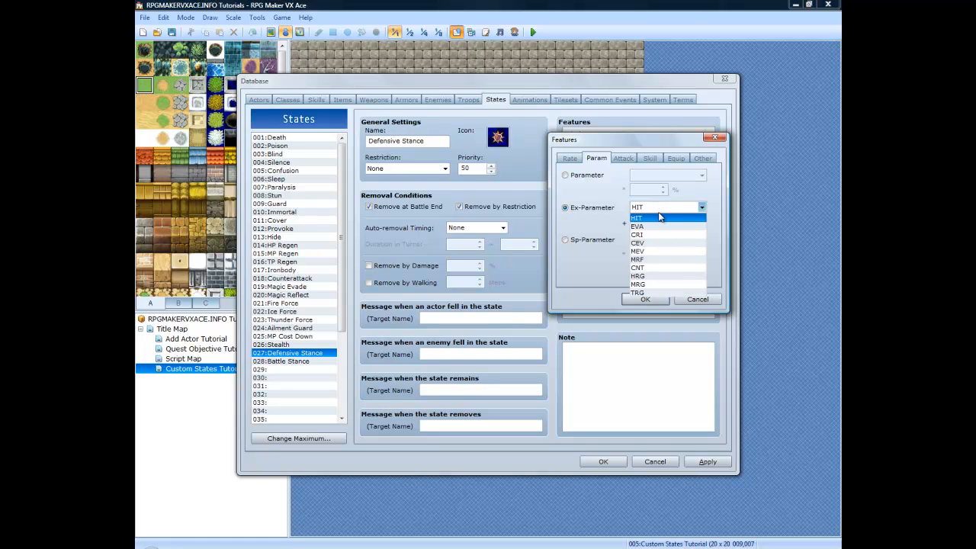
left_click(654, 226)
left_click(652, 224)
type("5")
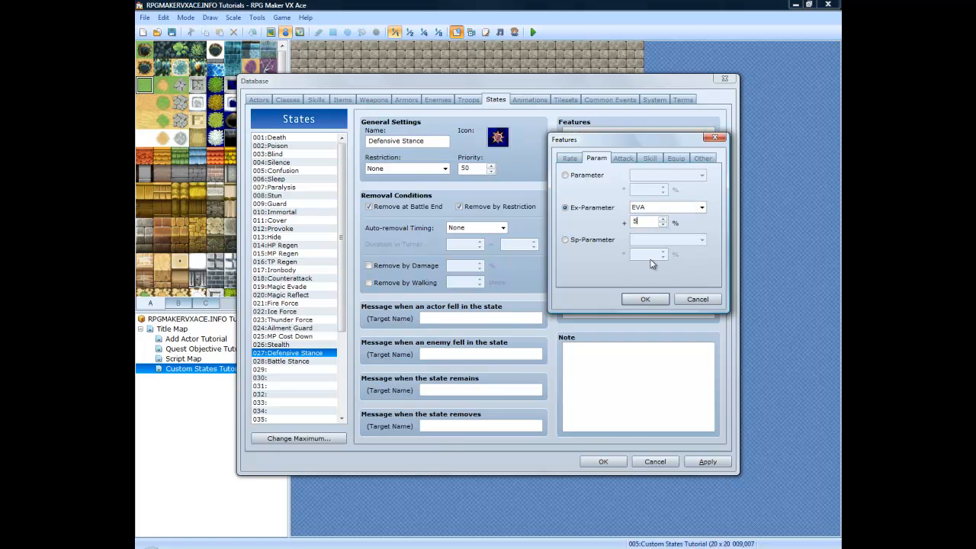
left_click(645, 298)
Step: Add an Sp-Parameter feature to Defensive Stance that sets TGR to 150%
left_click(631, 185)
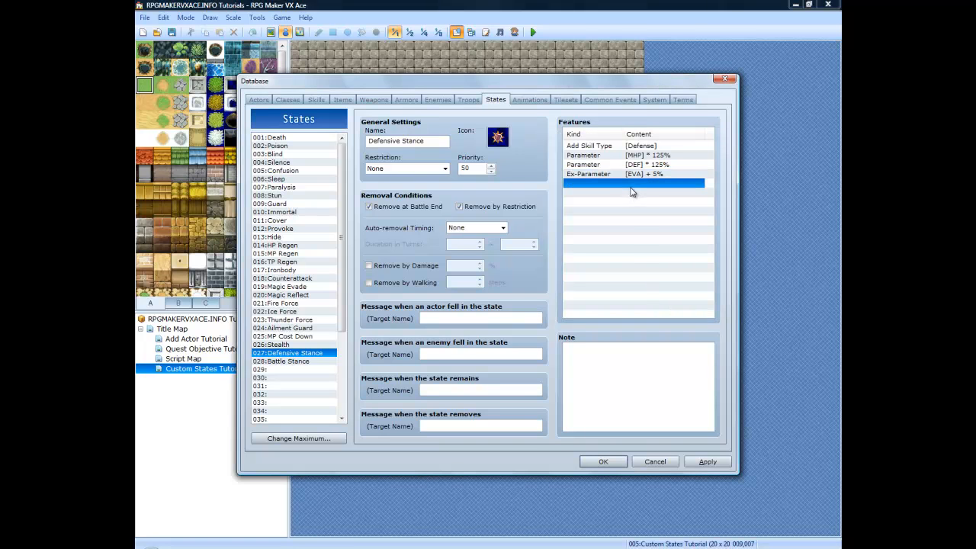
right_click(635, 188)
left_click(657, 196)
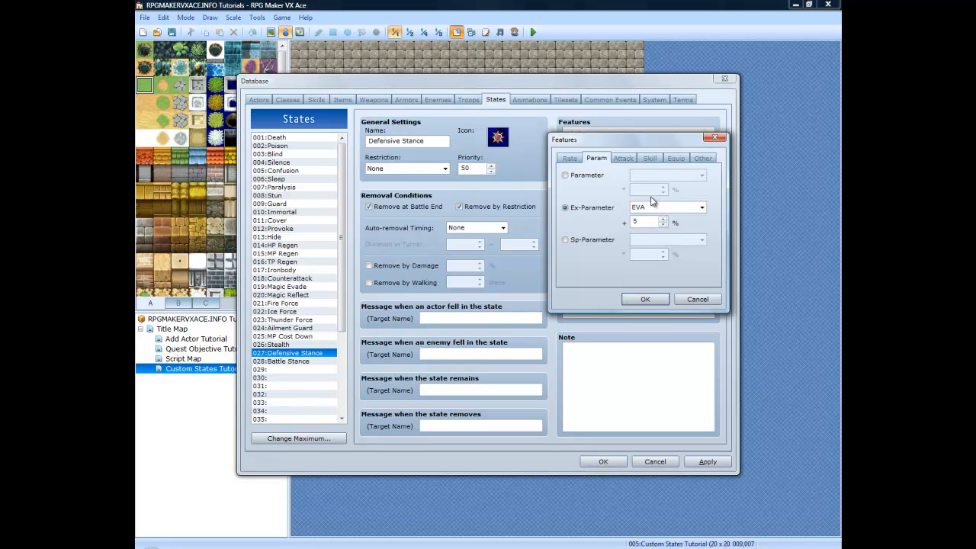
left_click(566, 241)
left_click(660, 241)
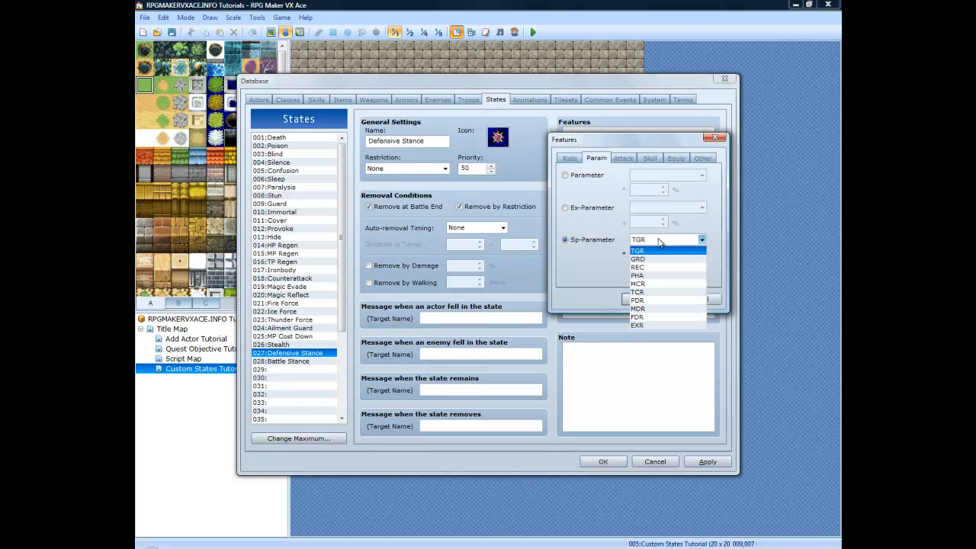
left_click(651, 252)
double_click(651, 252)
type("150")
left_click(645, 301)
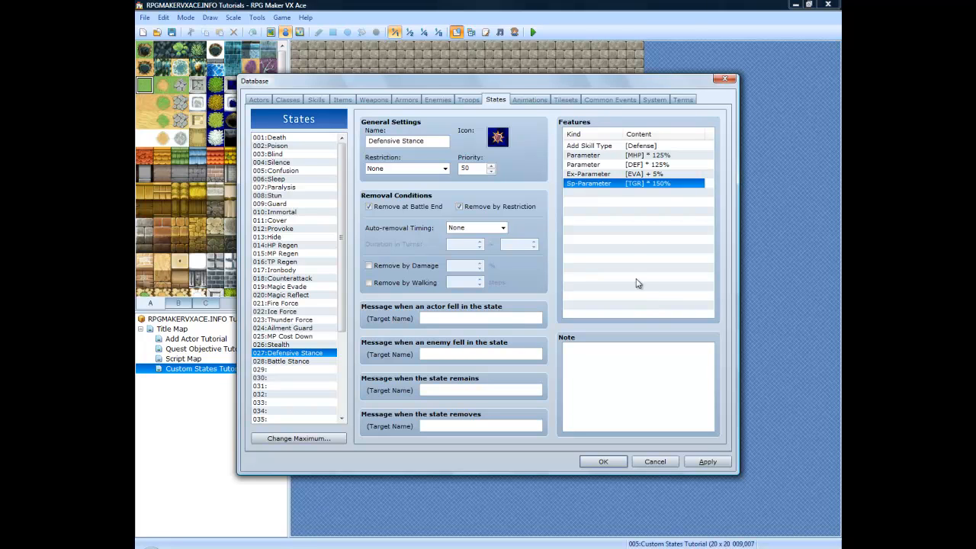
Step: Add a parameter feature to Defensive Stance that sets ATK to 70%
right_click(620, 193)
left_click(644, 203)
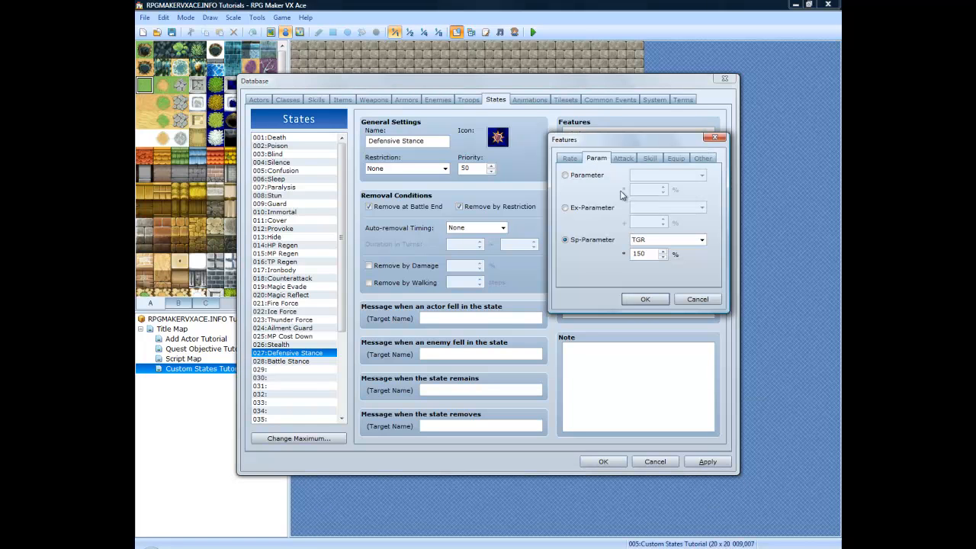
left_click(585, 175)
left_click(653, 175)
left_click(650, 203)
double_click(647, 190)
type("70")
left_click(645, 299)
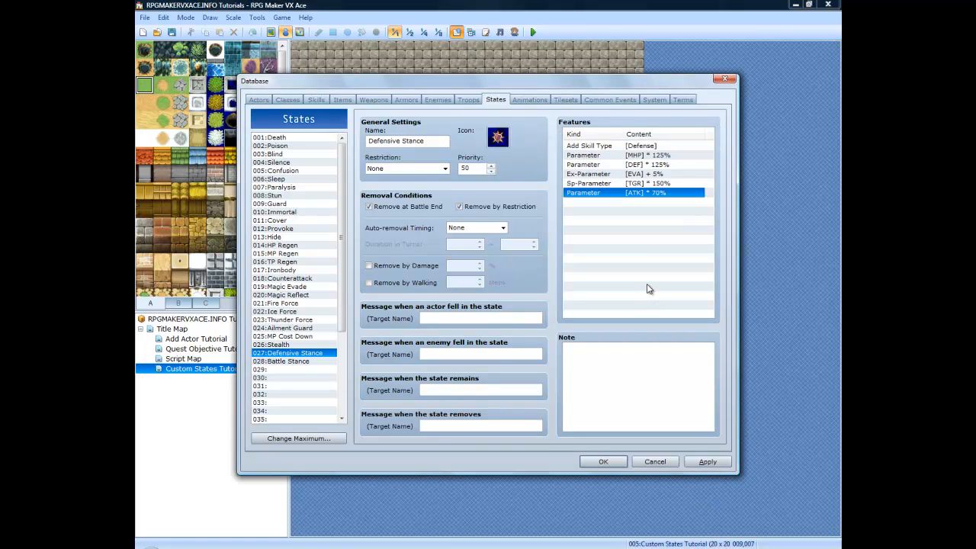
left_click(595, 147)
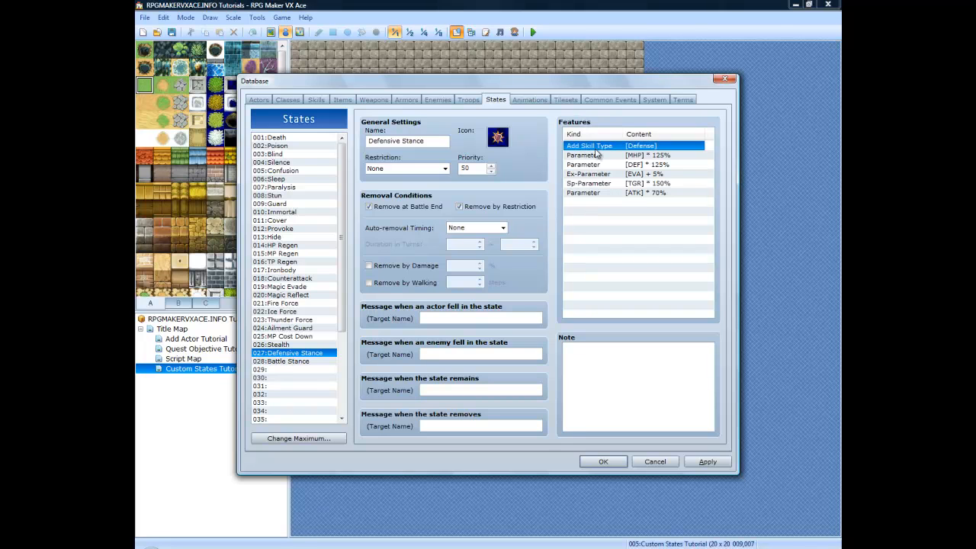
left_click(599, 157)
left_click(598, 192)
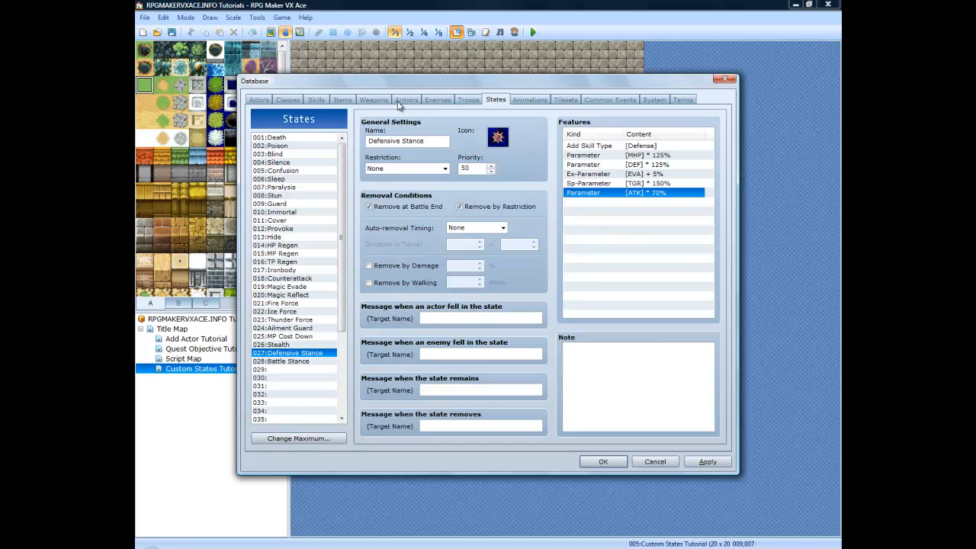
Step: Name the empty skill in slot 129 of the skills database Battle Stance
left_click(308, 99)
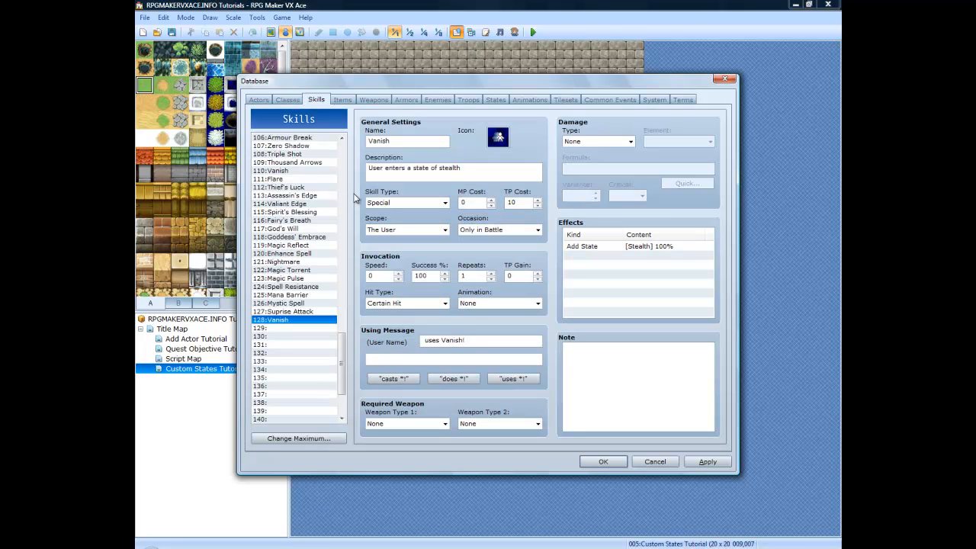
left_click(321, 328)
left_click(402, 139)
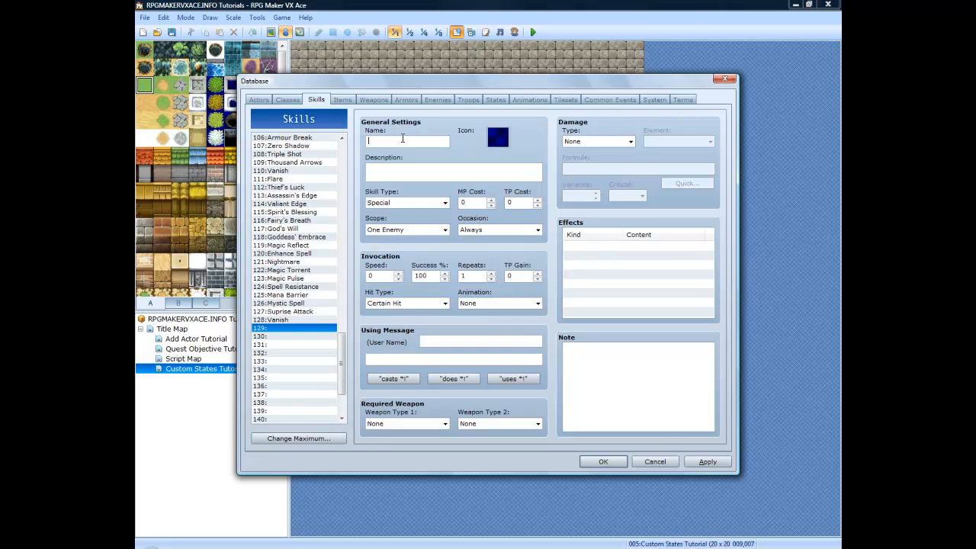
type("Battle Stance")
Step: Name the empty skill in slot 130 Defensive Stance
left_click(303, 336)
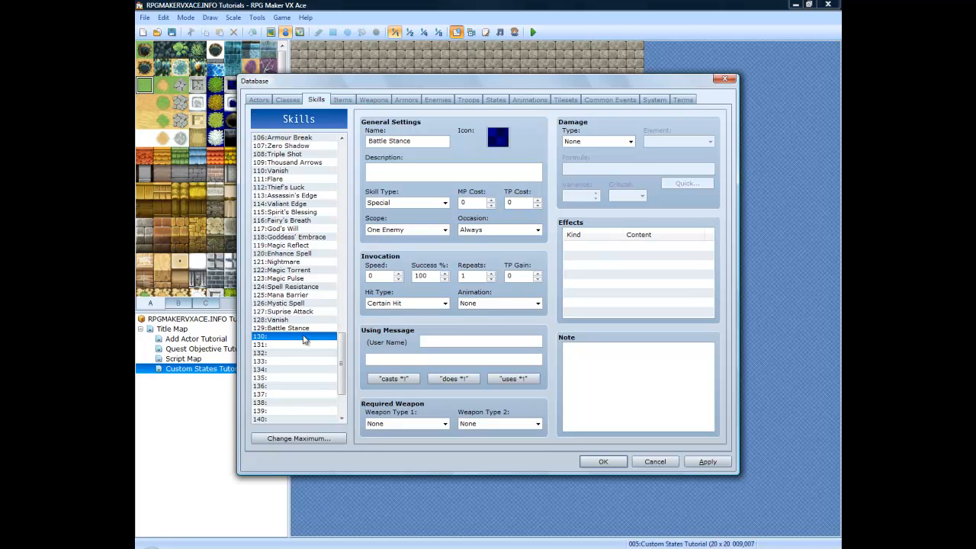
left_click(407, 142)
type("Defensive Stance")
Step: Give the Battle Stance skill the same bright starburst icon as the Battle Stance state
left_click(323, 328)
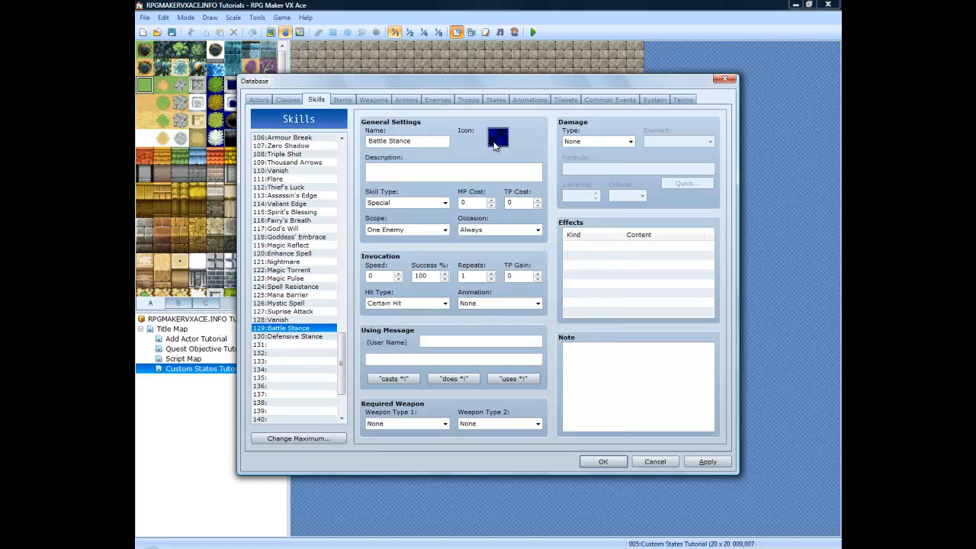
double_click(495, 142)
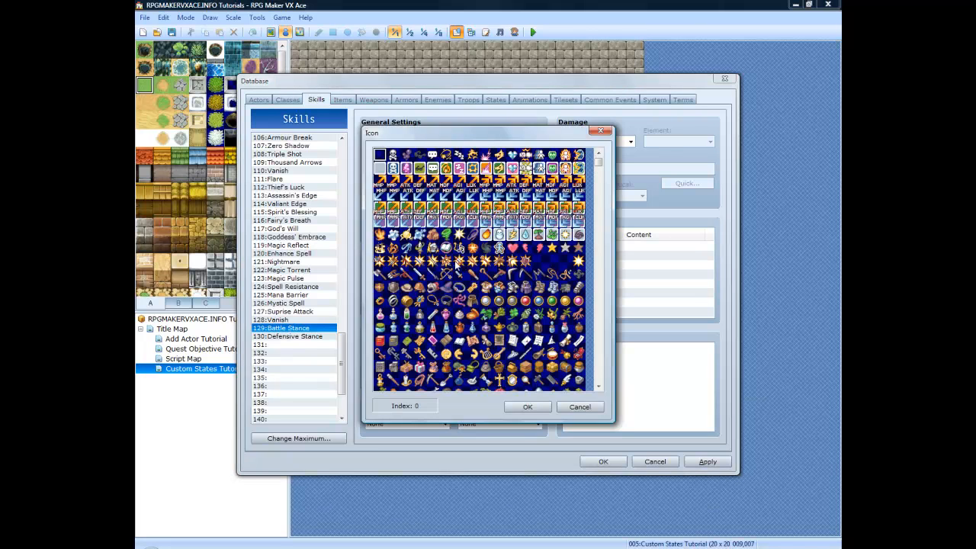
left_click(526, 407)
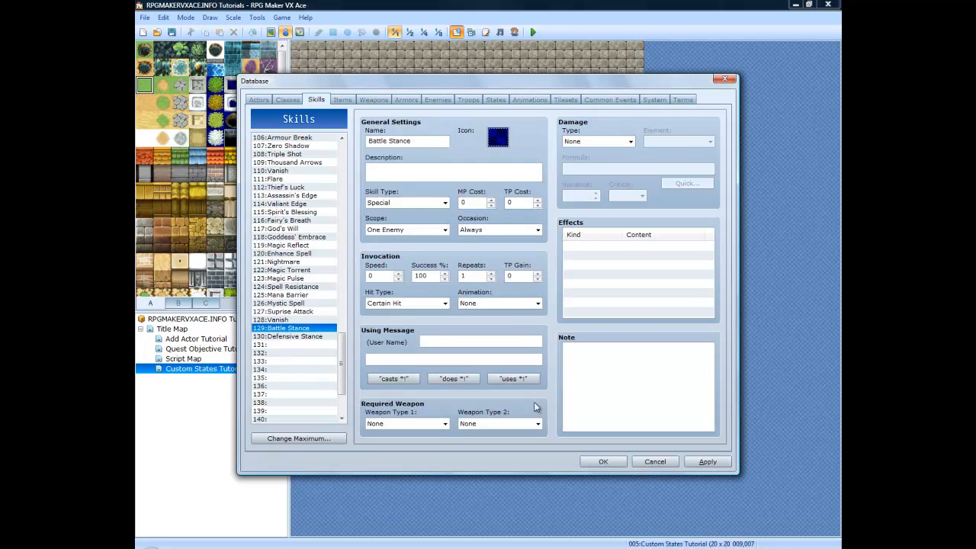
Step: Give the Defensive Stance skill the reddish starburst icon with index 139
left_click(329, 339)
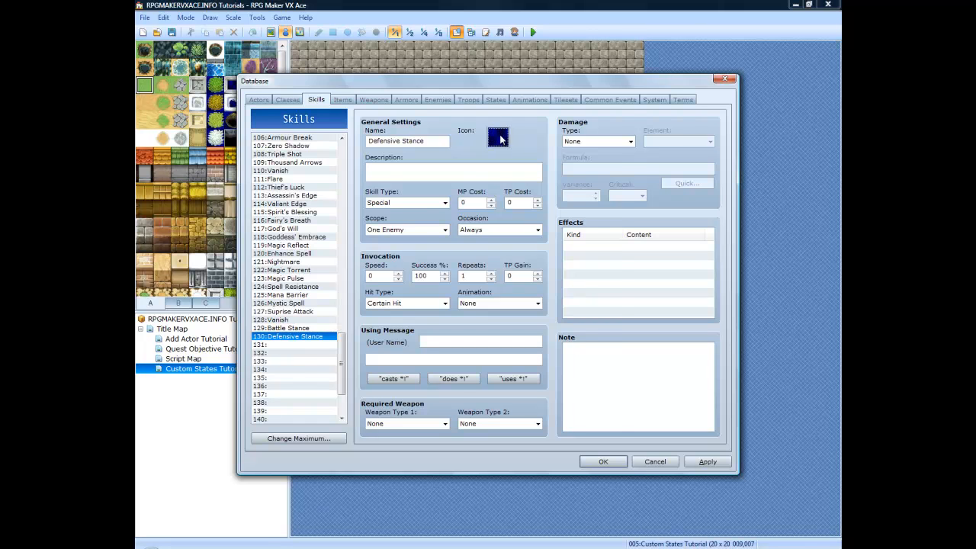
double_click(498, 137)
left_click(526, 261)
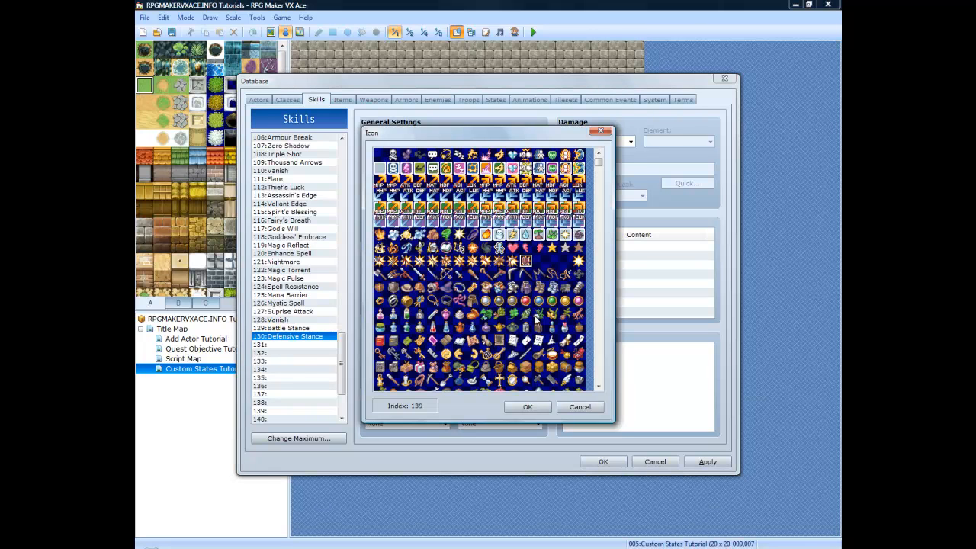
left_click(527, 407)
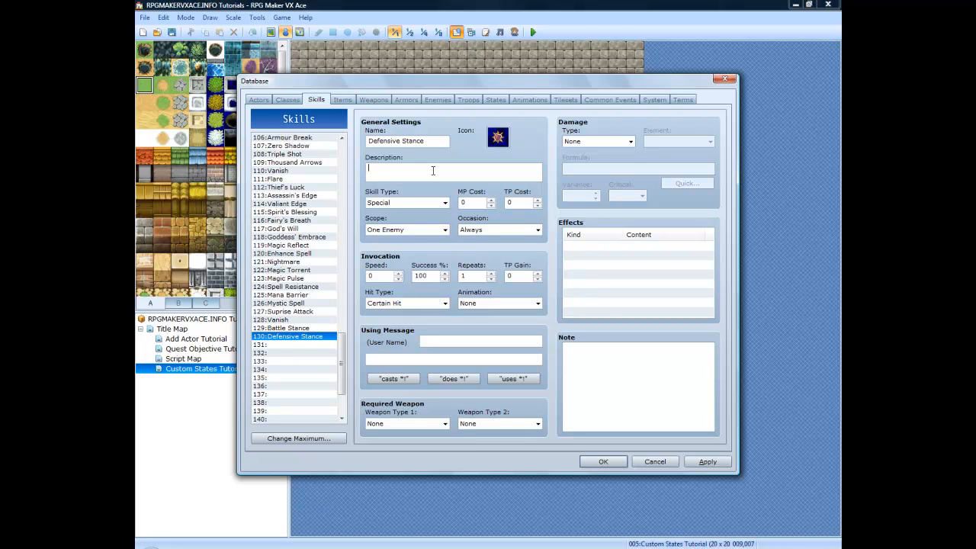
Step: Set the Battle Stance skill's scope to The User and its TP cost to 5
left_click(309, 328)
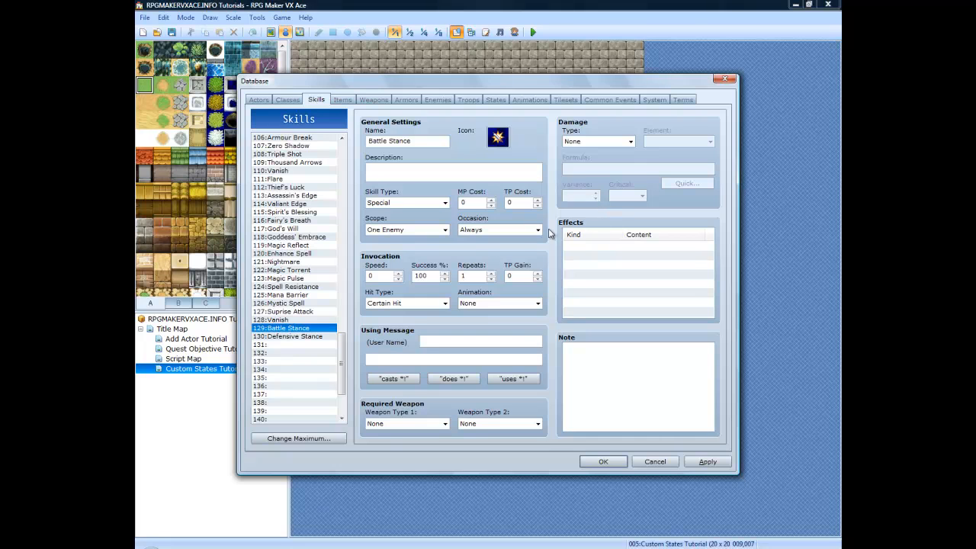
left_click(442, 230)
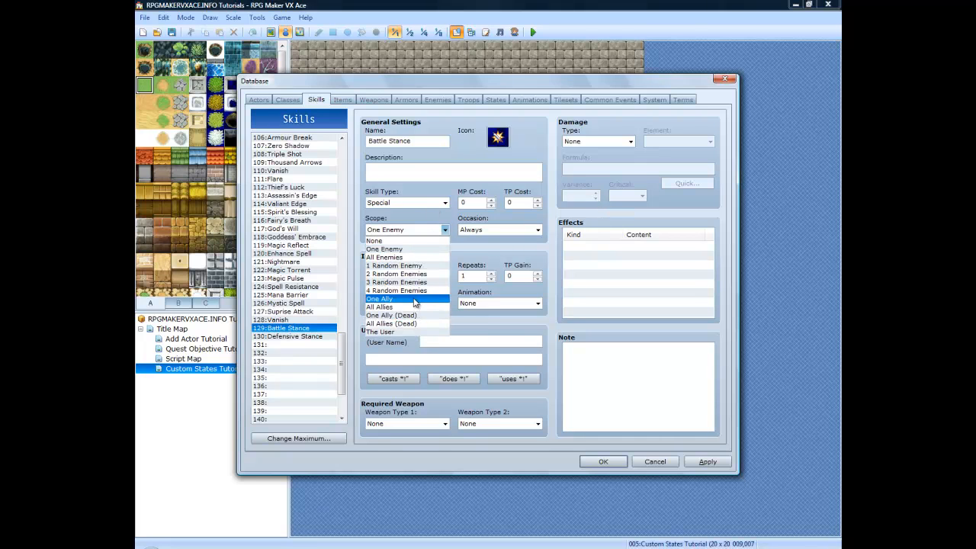
left_click(410, 332)
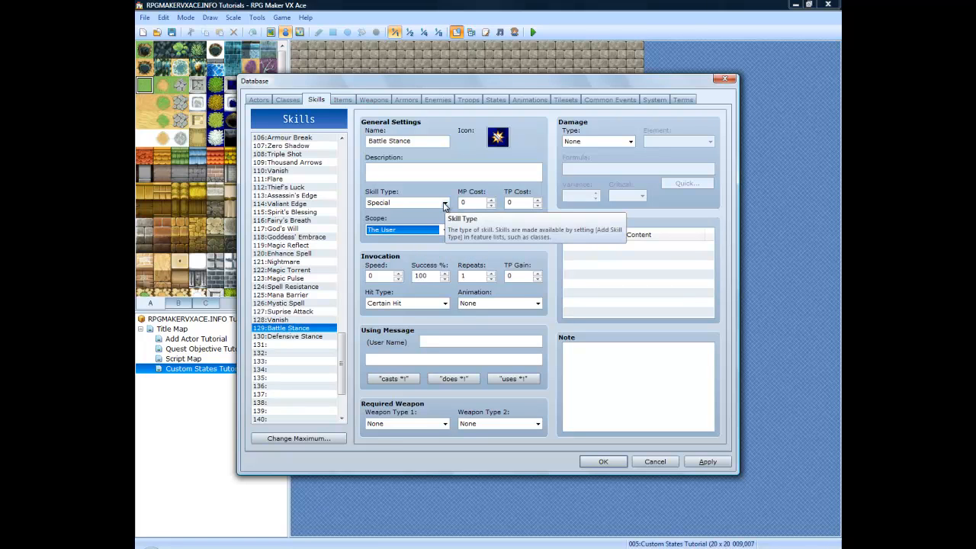
left_click(520, 203)
type("5")
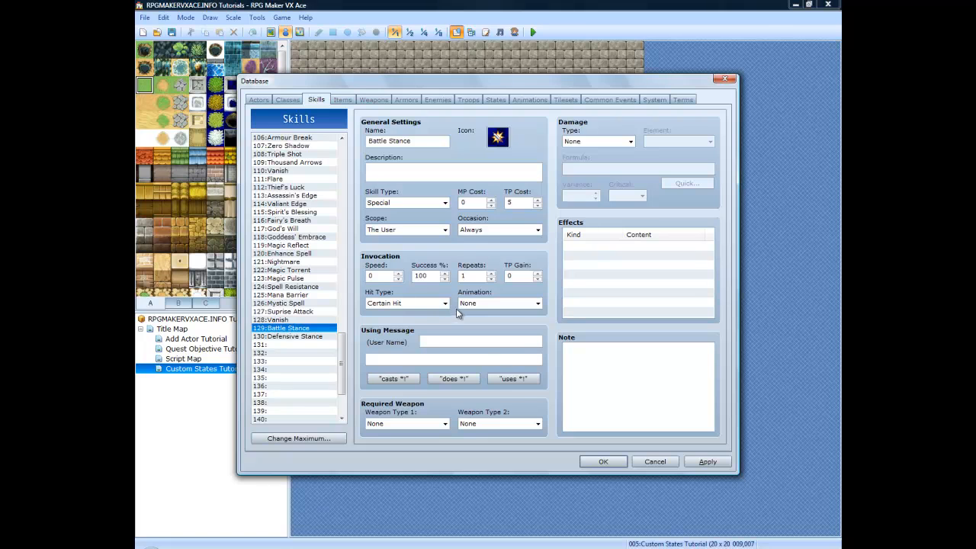
Step: Give the Battle Stance skill the "uses Battle Stance!" message and an effect adding the Battle Stance state at 100%
left_click(514, 379)
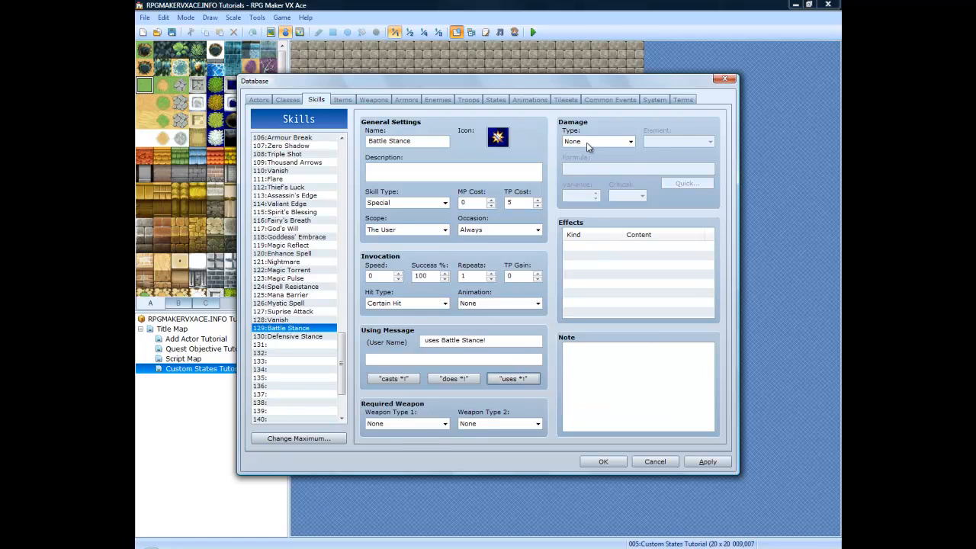
right_click(589, 250)
left_click(607, 254)
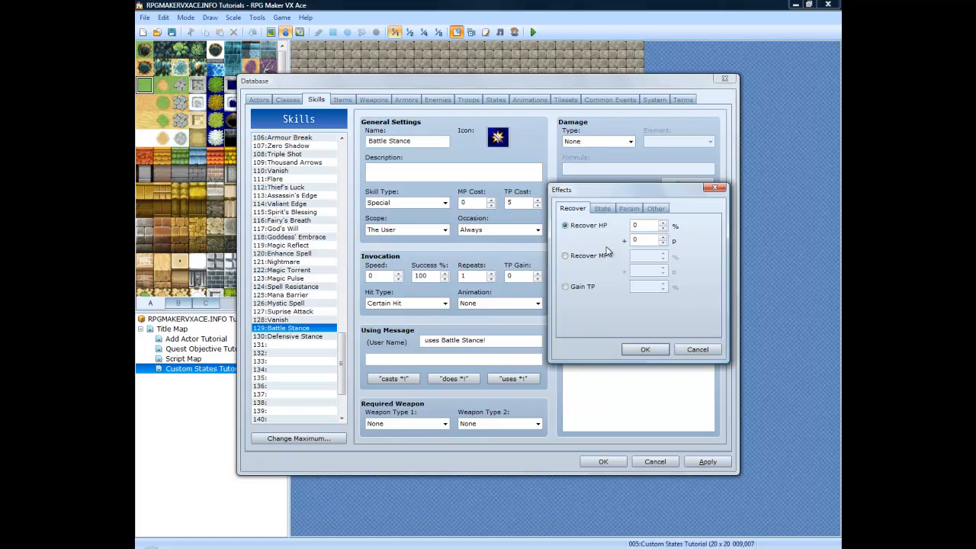
left_click(610, 210)
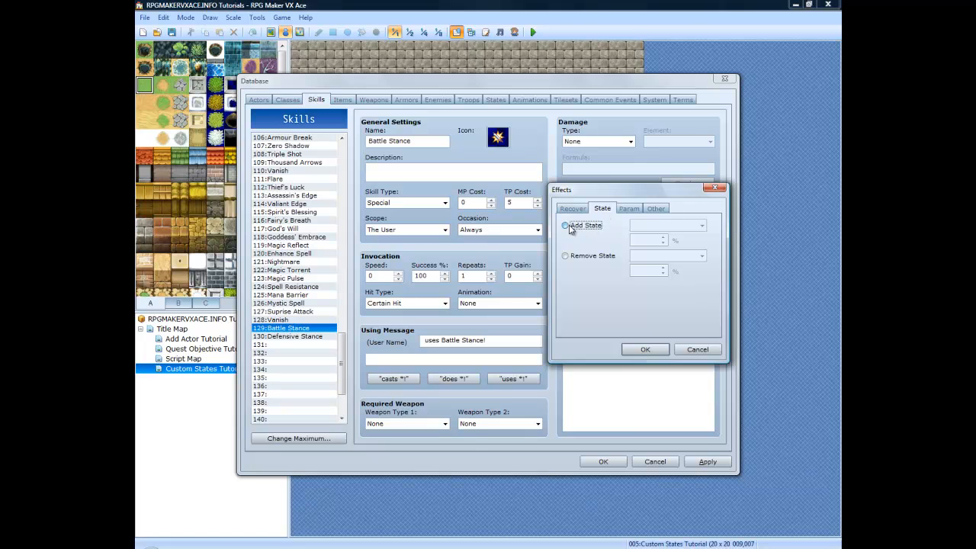
left_click(570, 226)
left_click(659, 225)
scroll(662, 359, "down", 3)
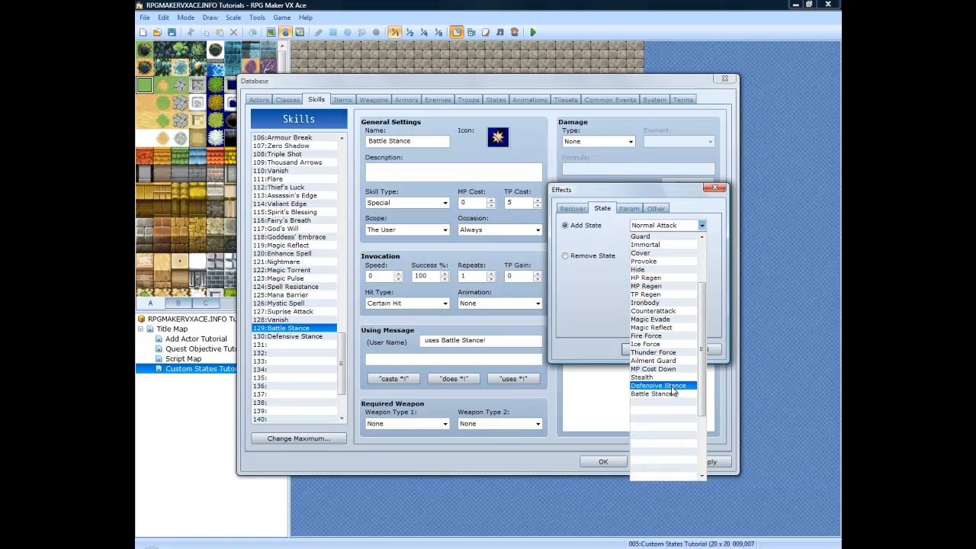
left_click(671, 393)
left_click(645, 350)
Step: Add a second effect to the Battle Stance skill that removes the Defensive Stance state at 100%
right_click(627, 259)
left_click(646, 261)
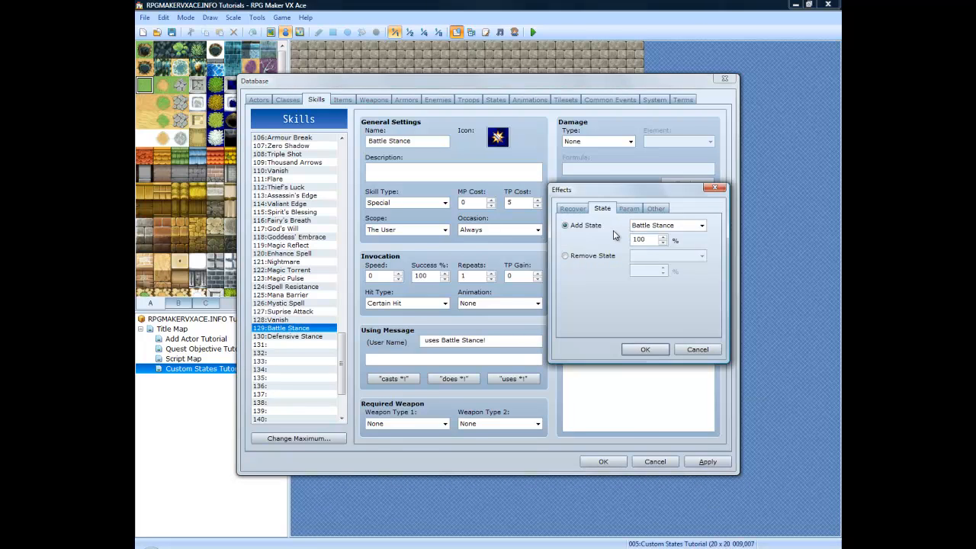
left_click(566, 256)
left_click(661, 256)
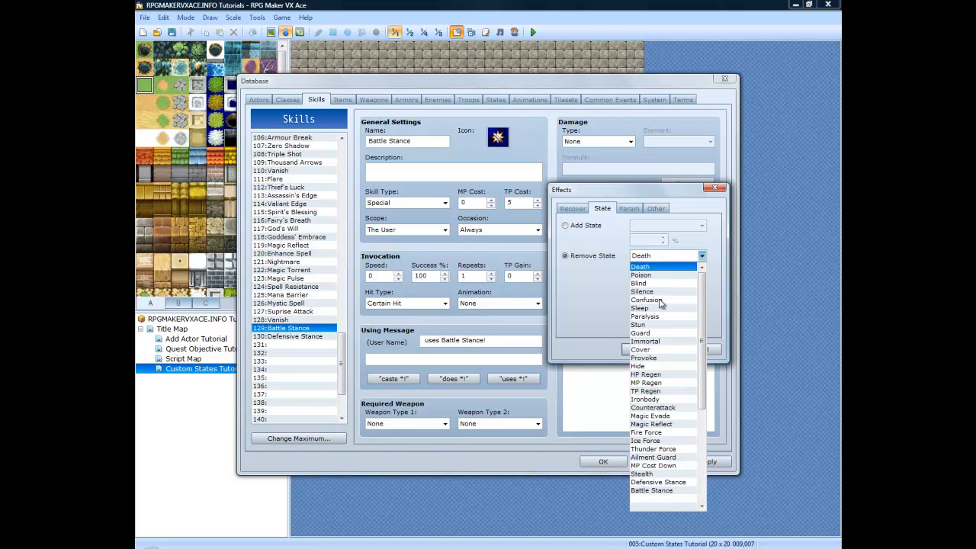
left_click(665, 482)
left_click(642, 351)
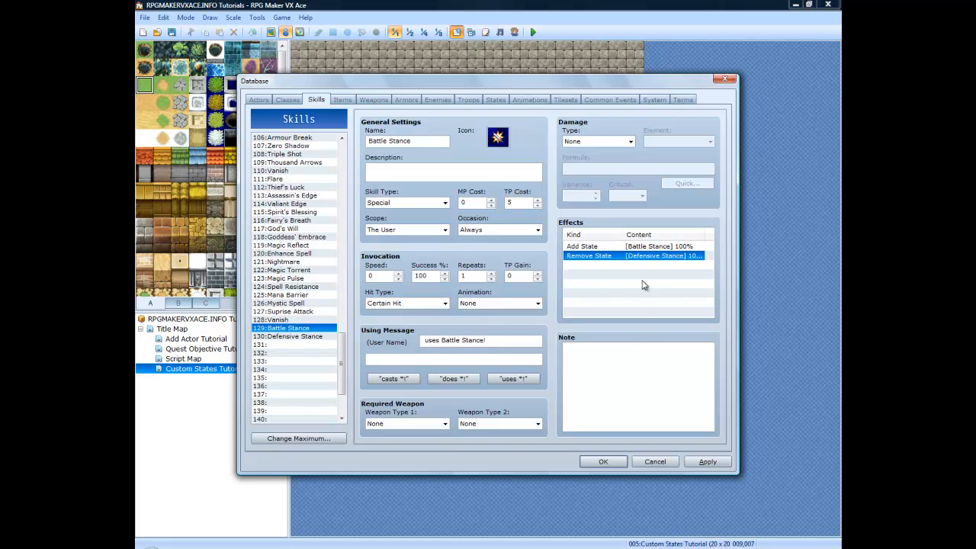
key("Down")
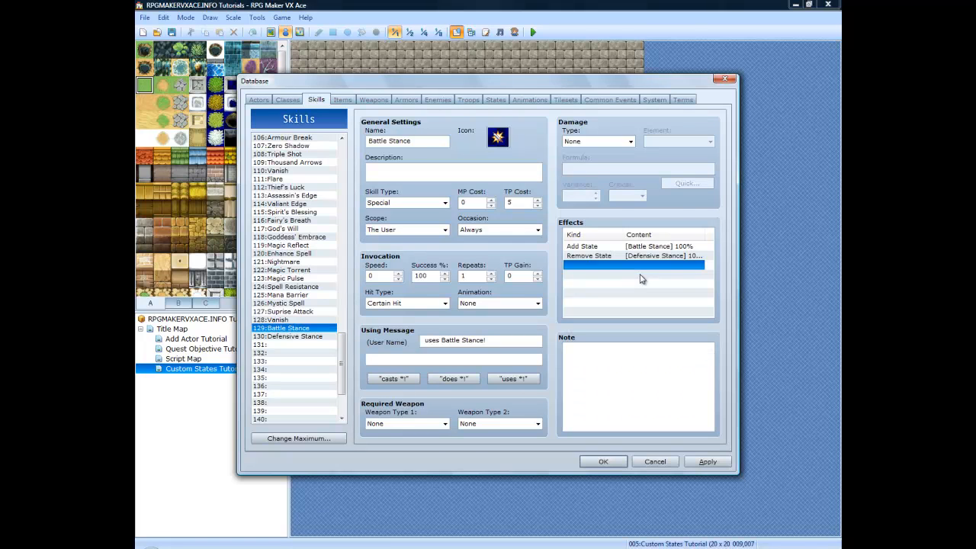
Step: Set the Defensive Stance skill's TP cost to 5 and its using message to "uses Defensive Stance!"
left_click(308, 336)
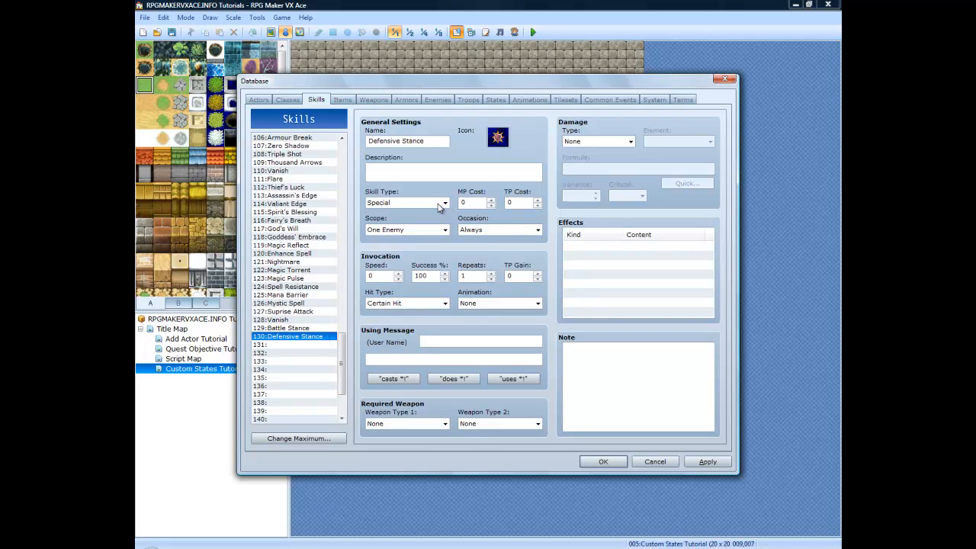
double_click(517, 203)
type("5")
left_click(520, 379)
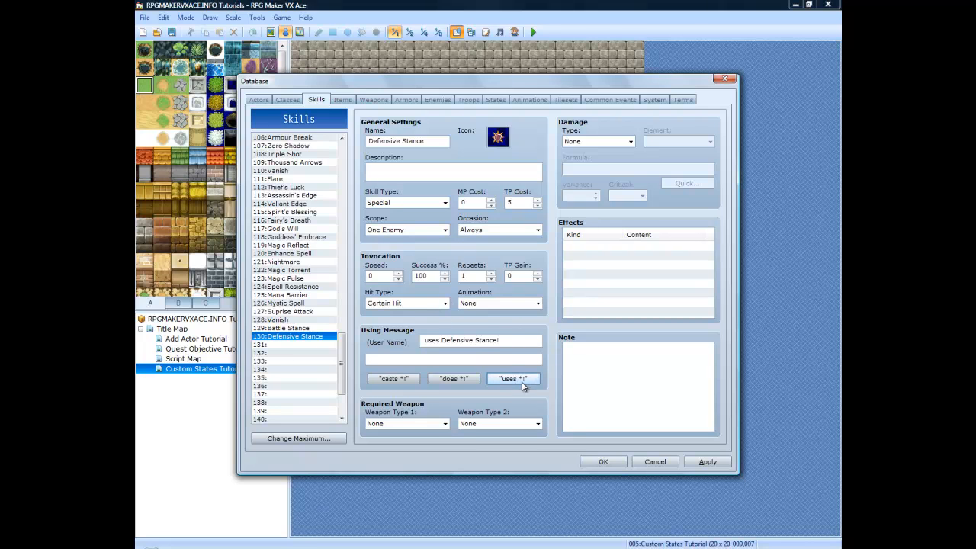
Step: Add an effect to the Defensive Stance skill that adds the Defensive Stance state at 100%
right_click(594, 251)
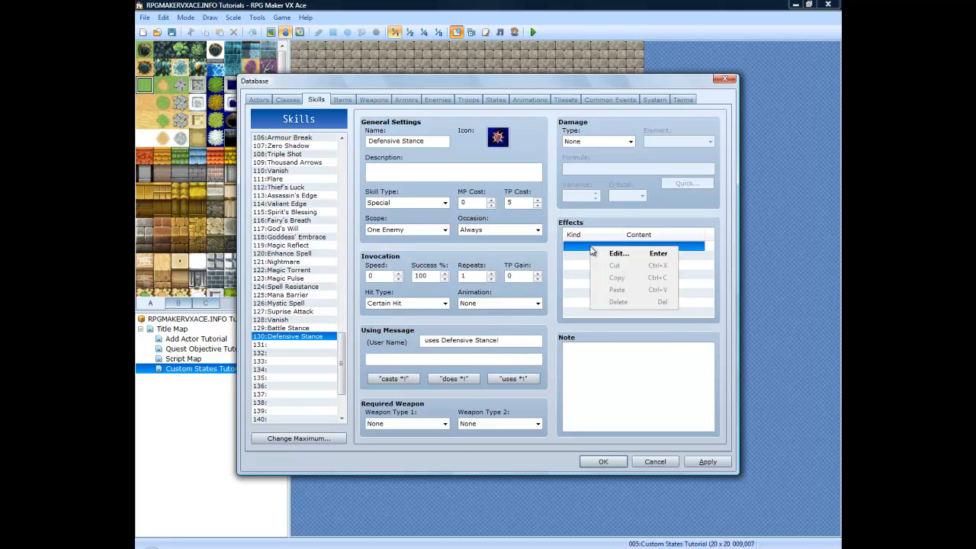
left_click(619, 255)
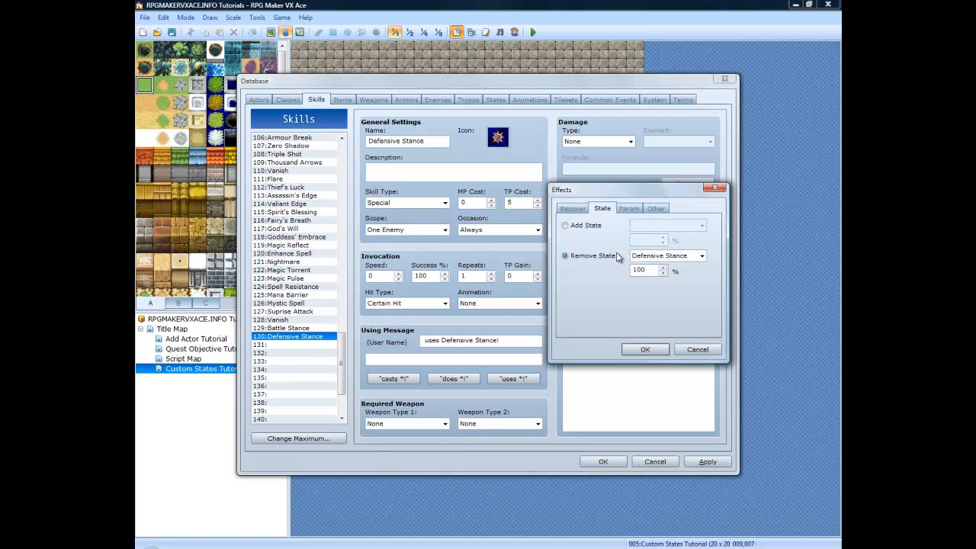
left_click(586, 226)
left_click(668, 225)
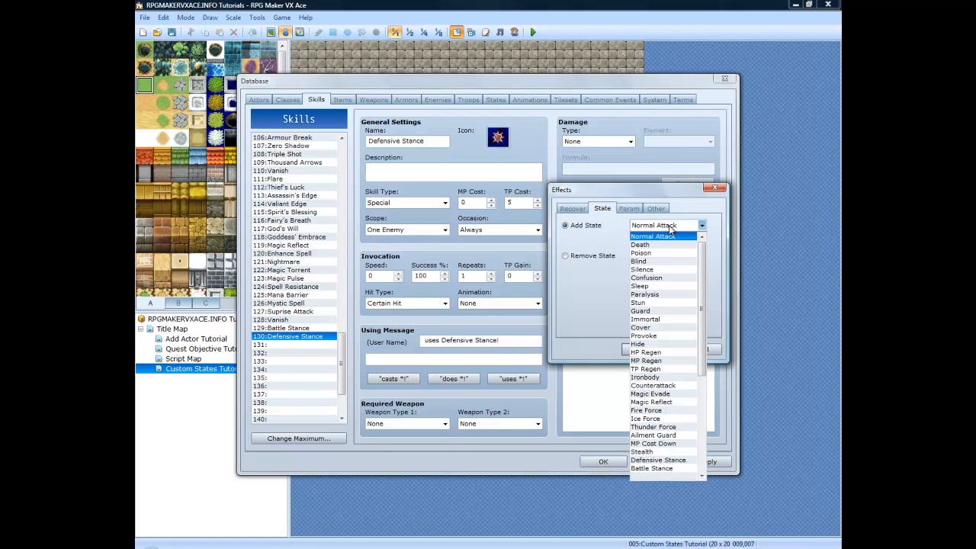
left_click(679, 465)
left_click(565, 256)
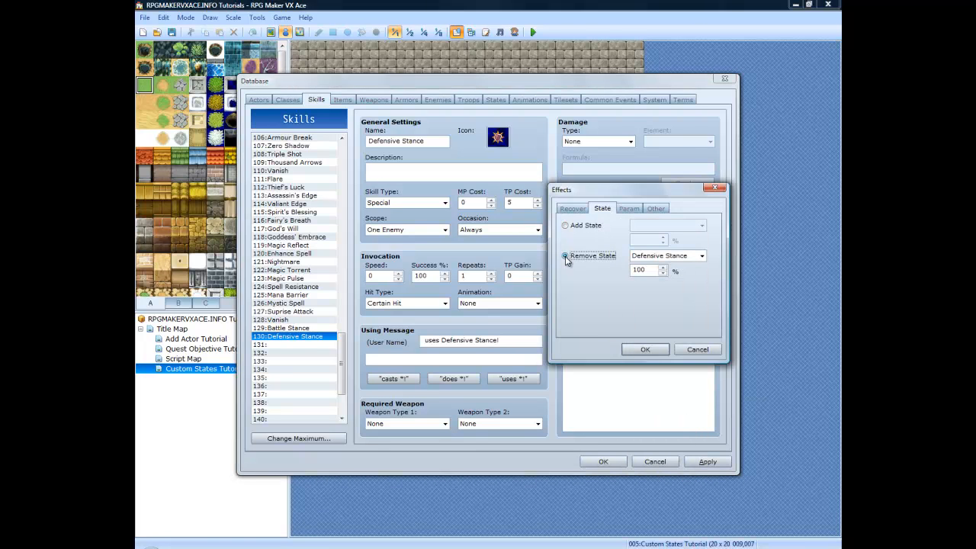
left_click(569, 225)
left_click(645, 349)
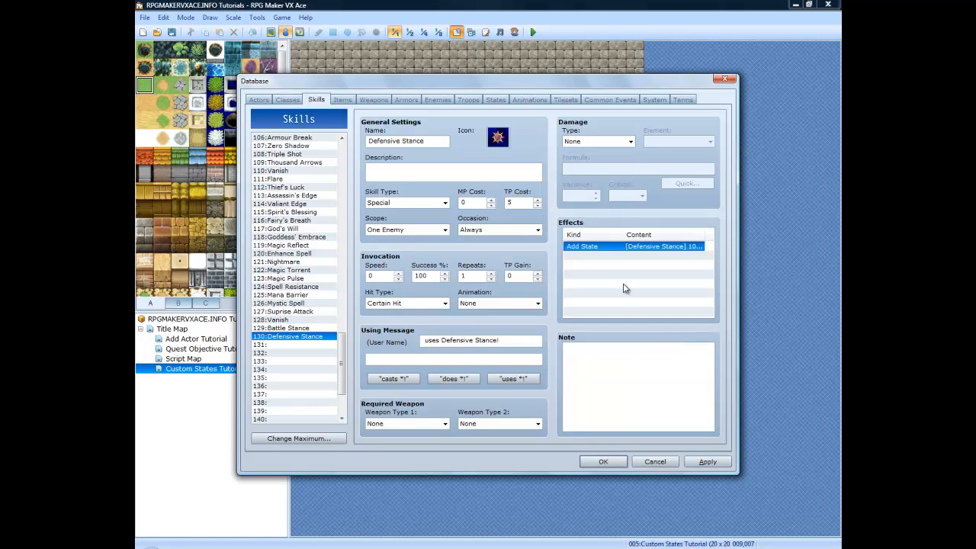
Step: Add an effect removing the Battle Stance state at 100% to the Defensive Stance skill and save the database changes
right_click(621, 266)
left_click(637, 266)
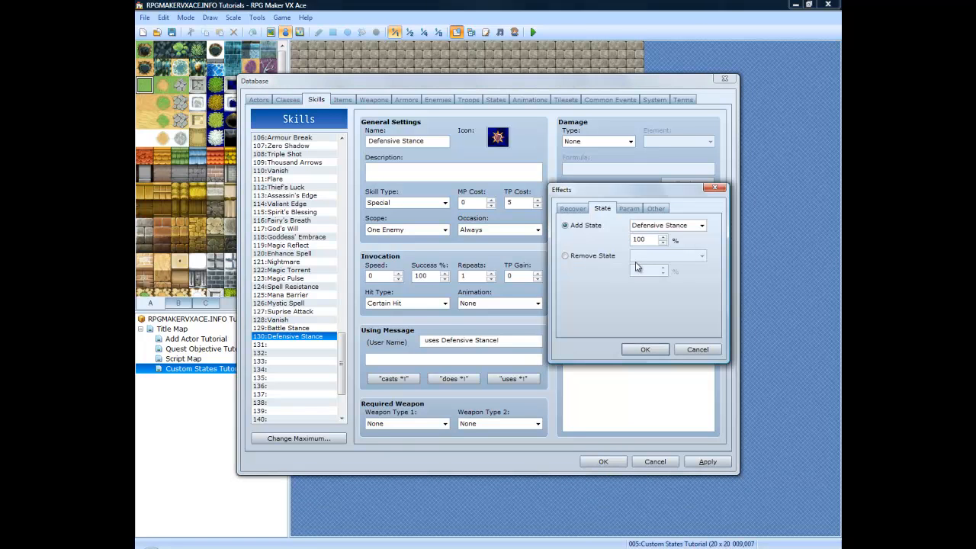
left_click(584, 258)
left_click(700, 255)
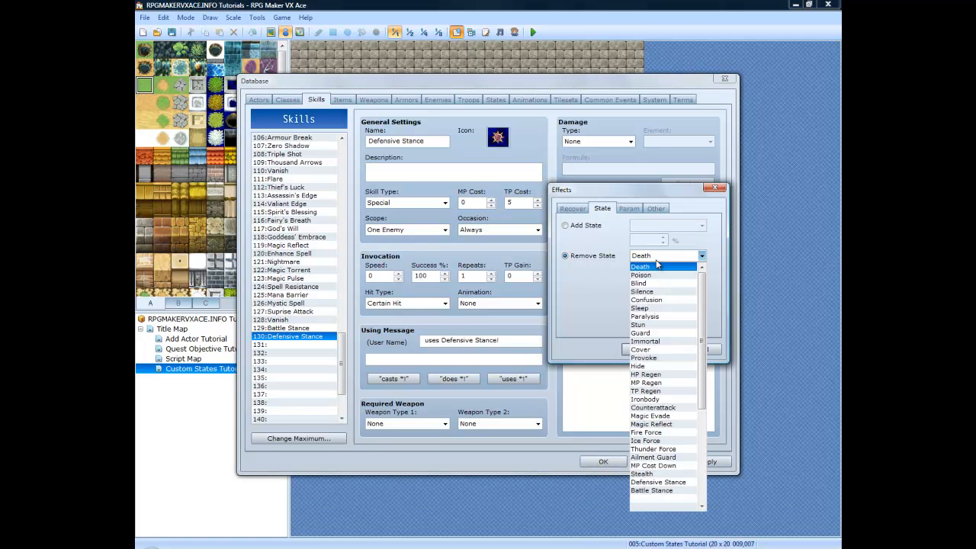
left_click(662, 494)
left_click(645, 350)
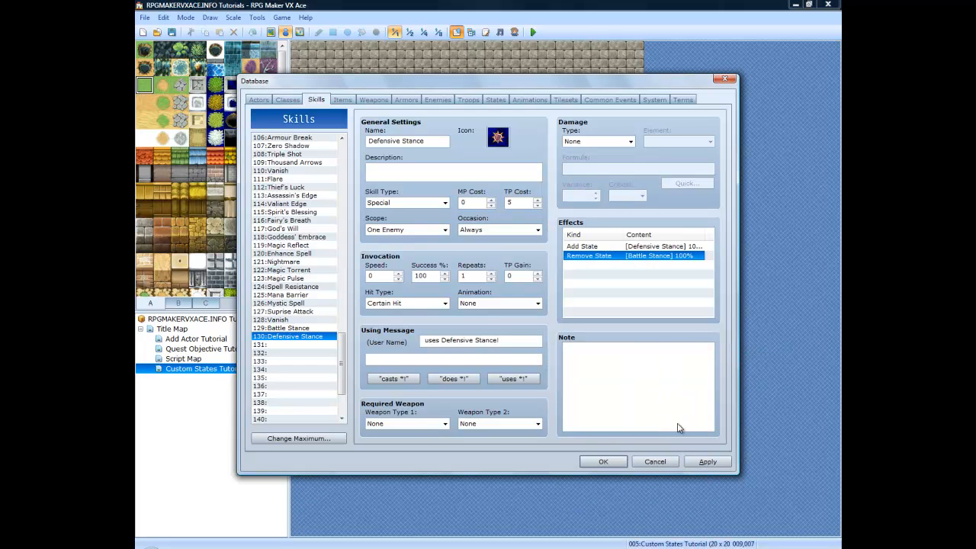
left_click(607, 462)
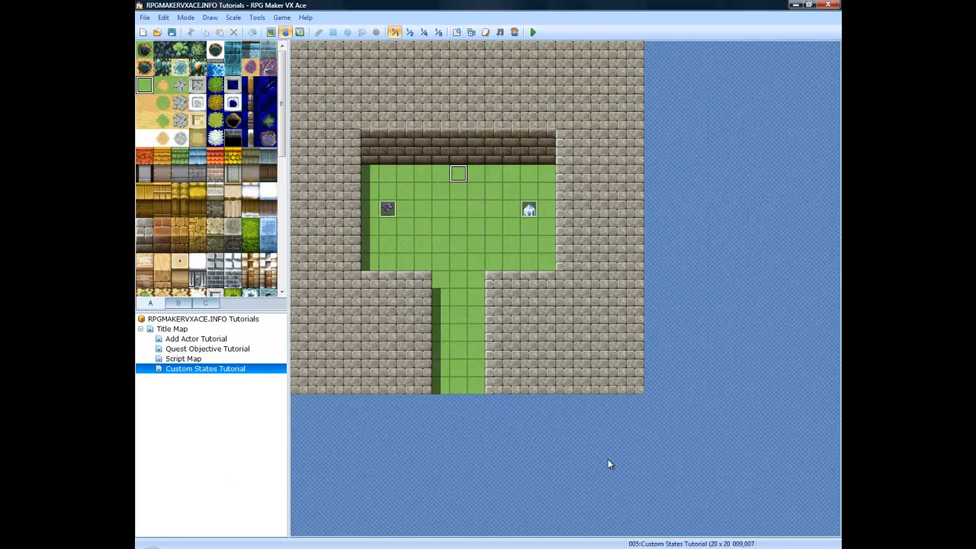
Step: Reopen the database and add a Seal Skill feature for Defensive Stance to the Defensive Stance state
left_click(458, 32)
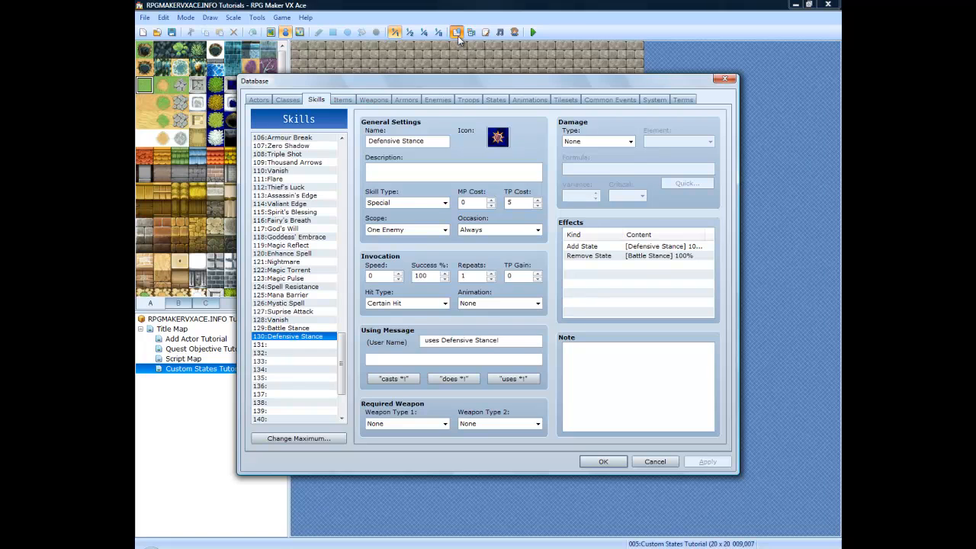
left_click(494, 100)
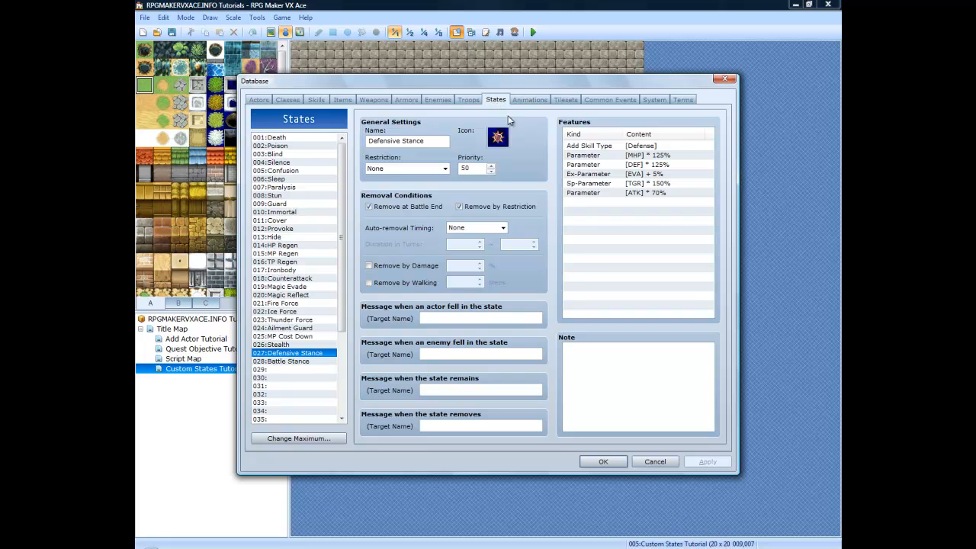
left_click(584, 205)
right_click(585, 206)
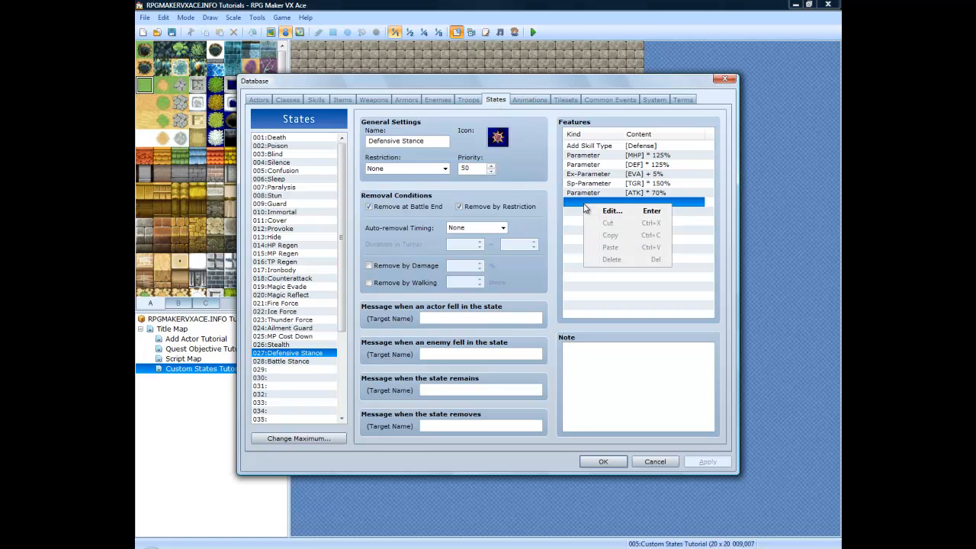
left_click(614, 214)
left_click(649, 158)
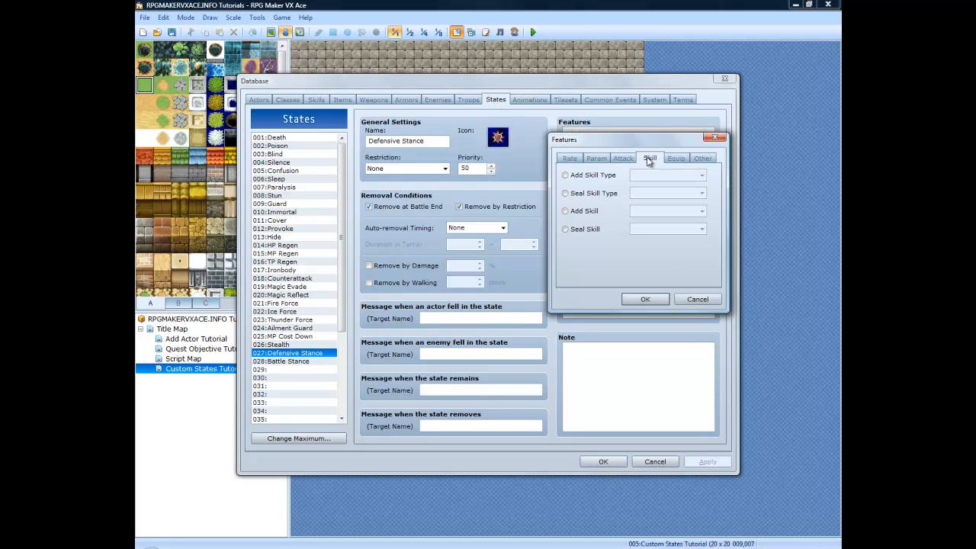
left_click(565, 228)
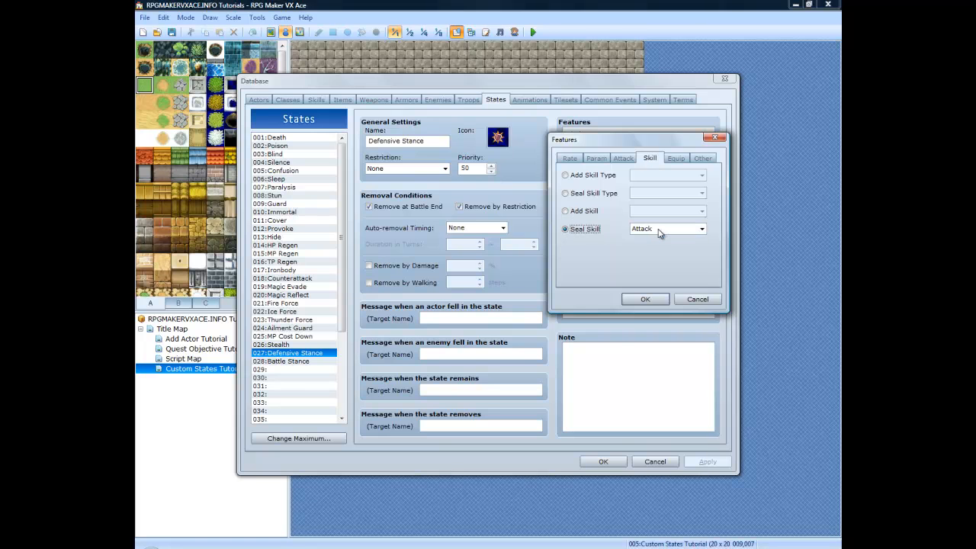
left_click(660, 229)
scroll(668, 355, "down", 18)
scroll(668, 359, "down", 6)
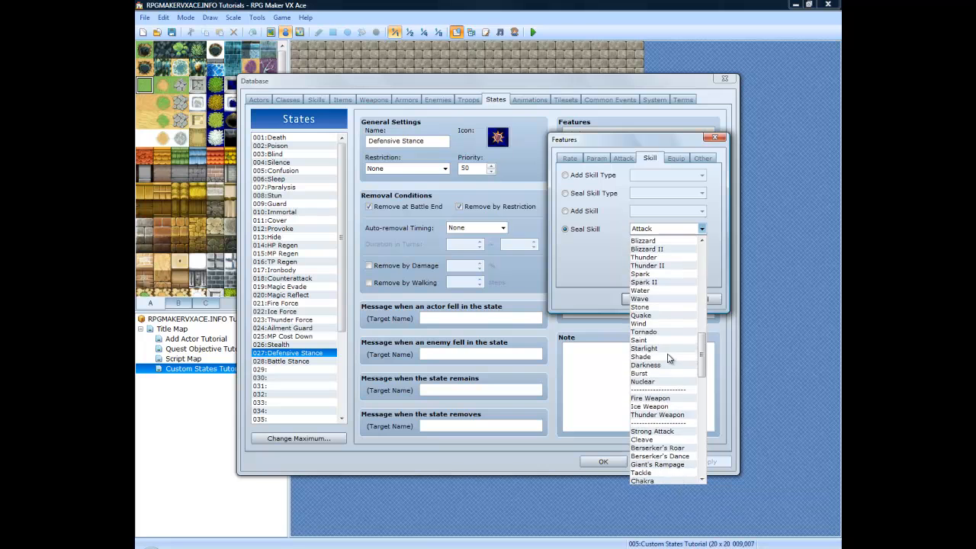
scroll(702, 409, "down", 5)
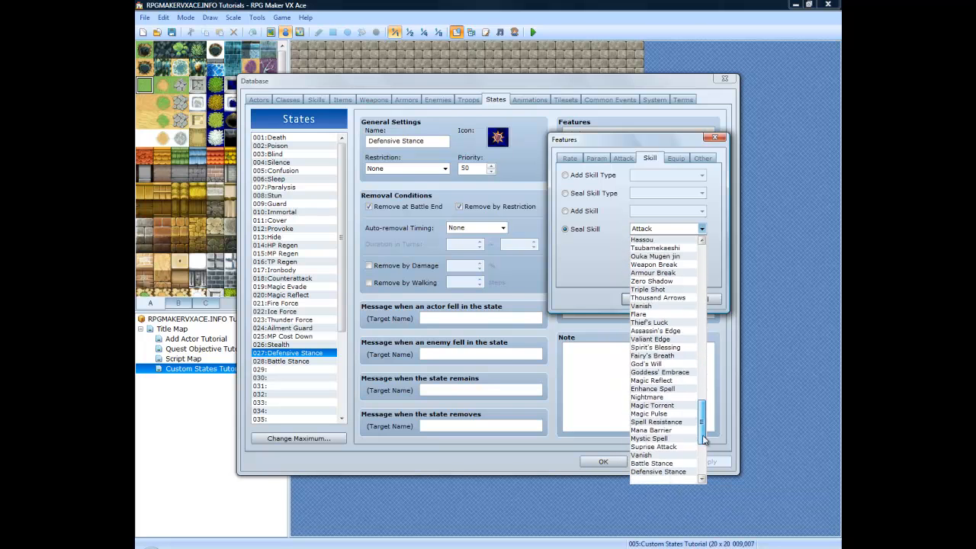
left_click(669, 349)
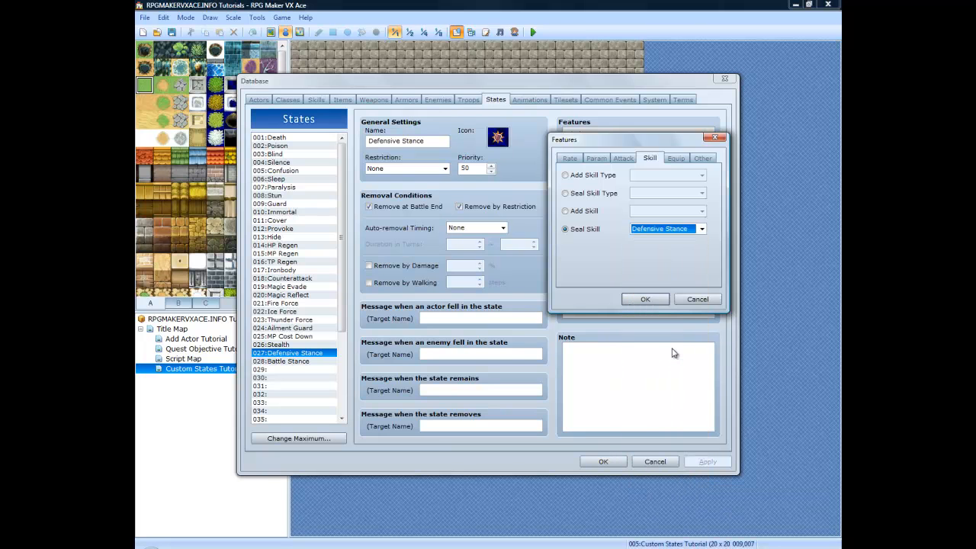
left_click(647, 300)
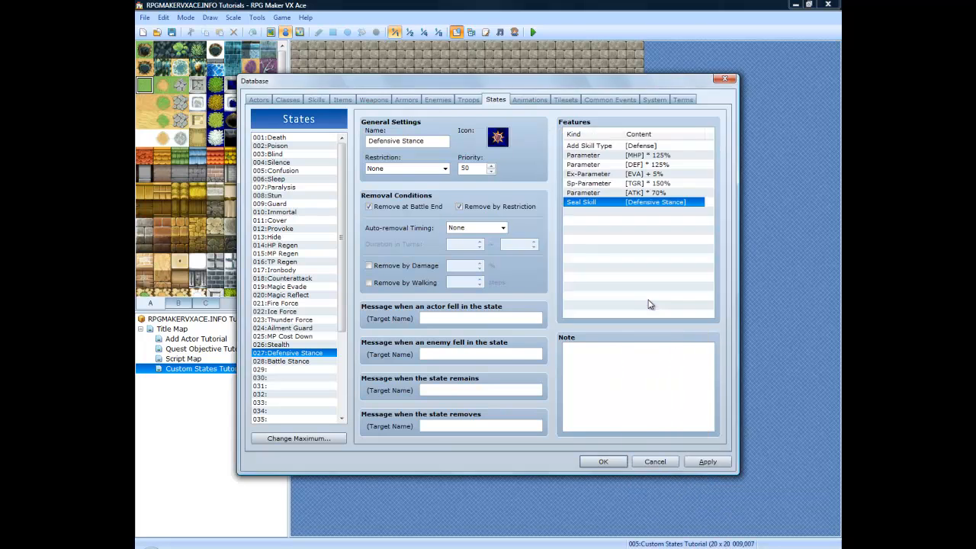
left_click(589, 212)
Step: Add a Seal Skill feature for Battle Stance to the Battle Stance state
left_click(289, 362)
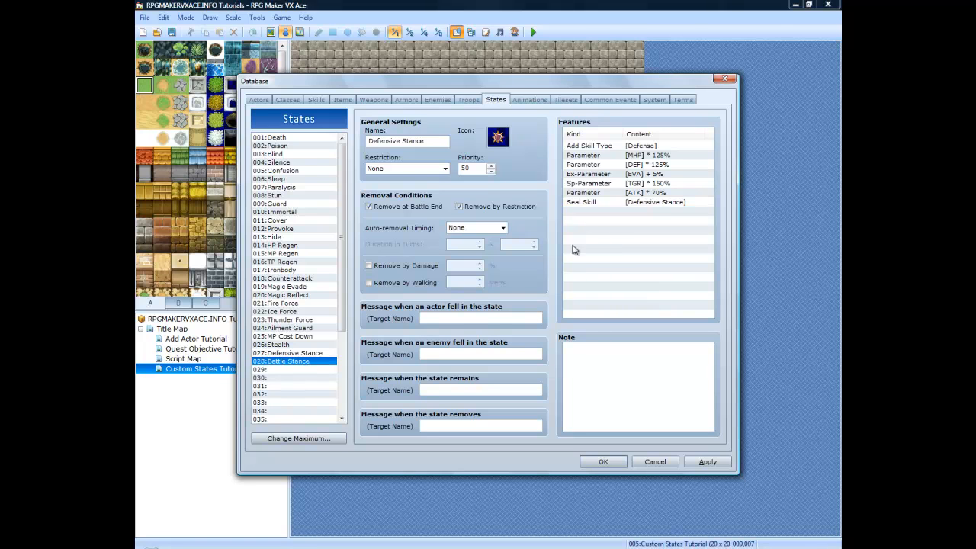
left_click(591, 184)
right_click(591, 185)
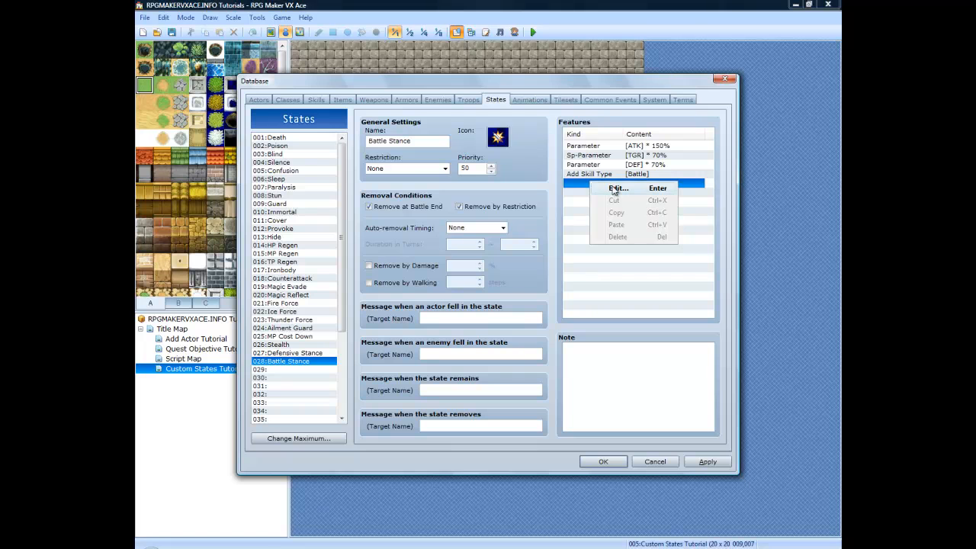
left_click(614, 189)
left_click(628, 229)
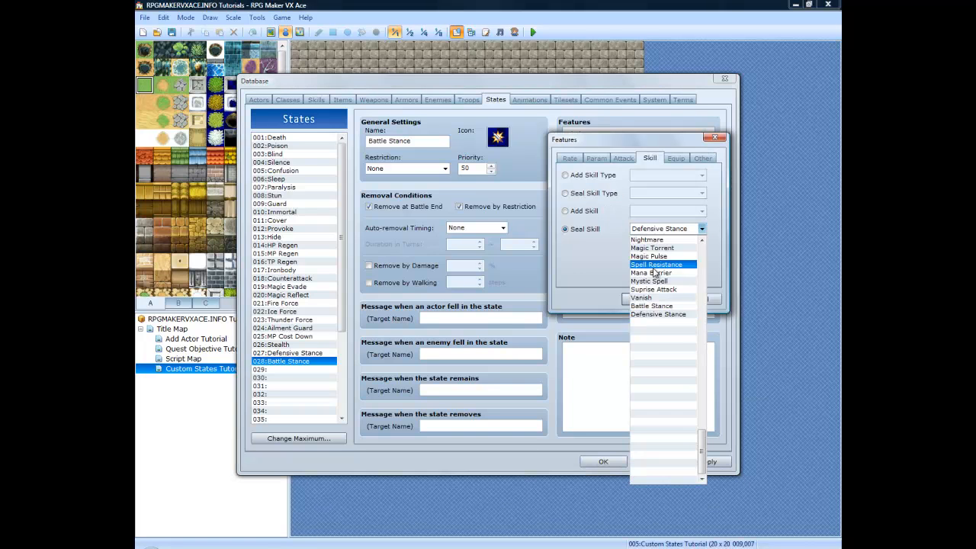
left_click(652, 306)
left_click(640, 299)
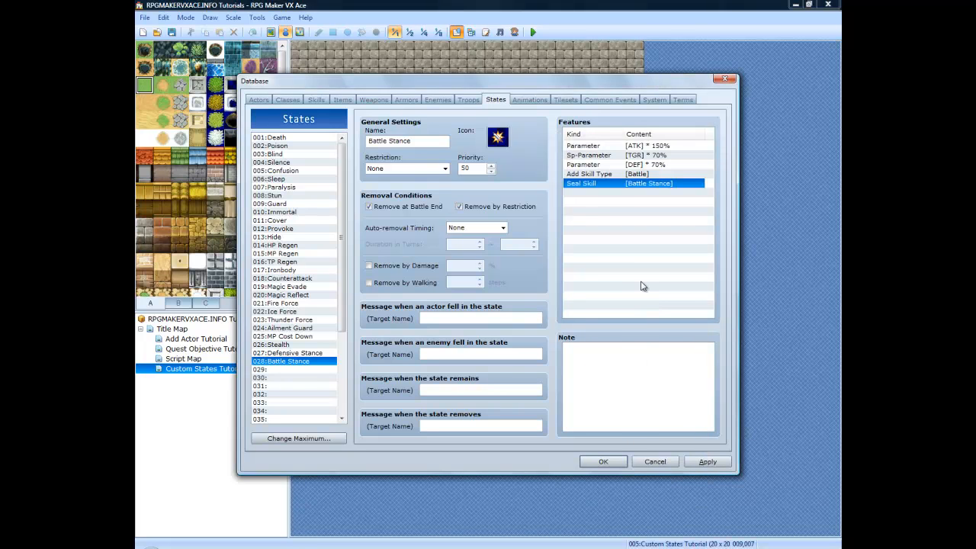
left_click(608, 194)
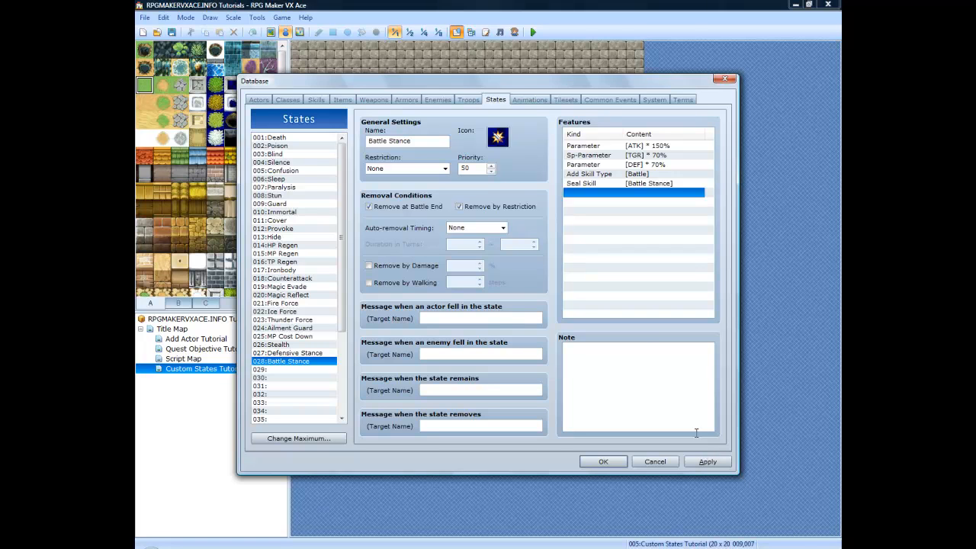
Step: Add Battle Stance to the Soldier class's learned skills at level 5
left_click(287, 100)
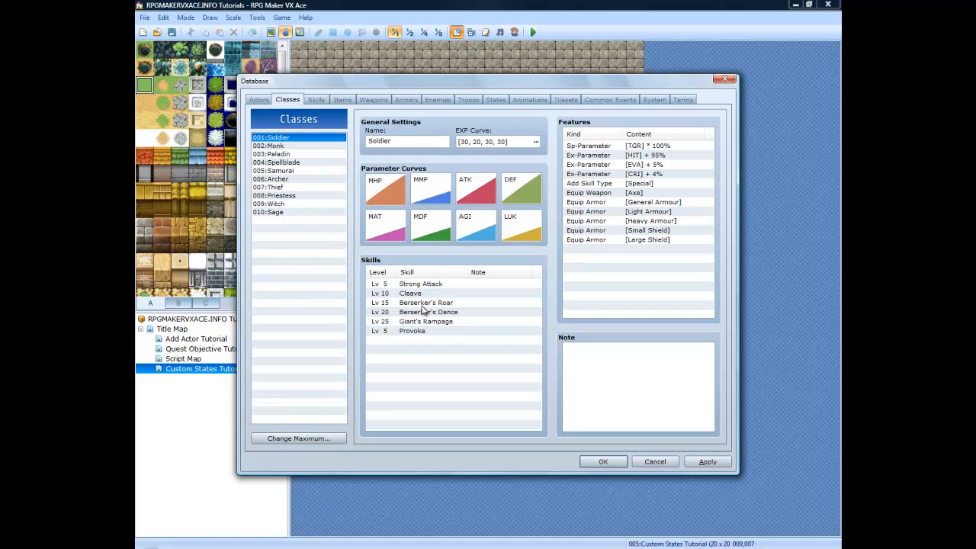
right_click(416, 341)
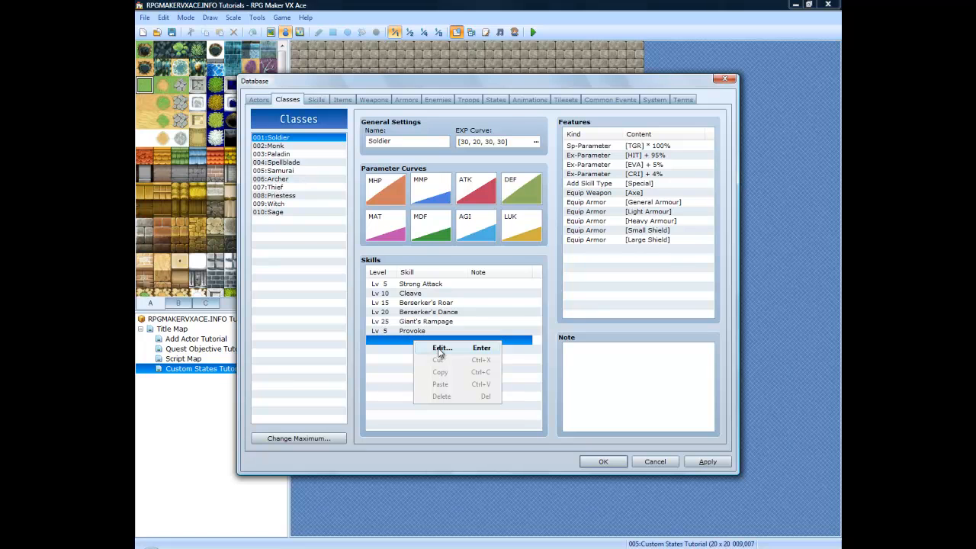
left_click(441, 348)
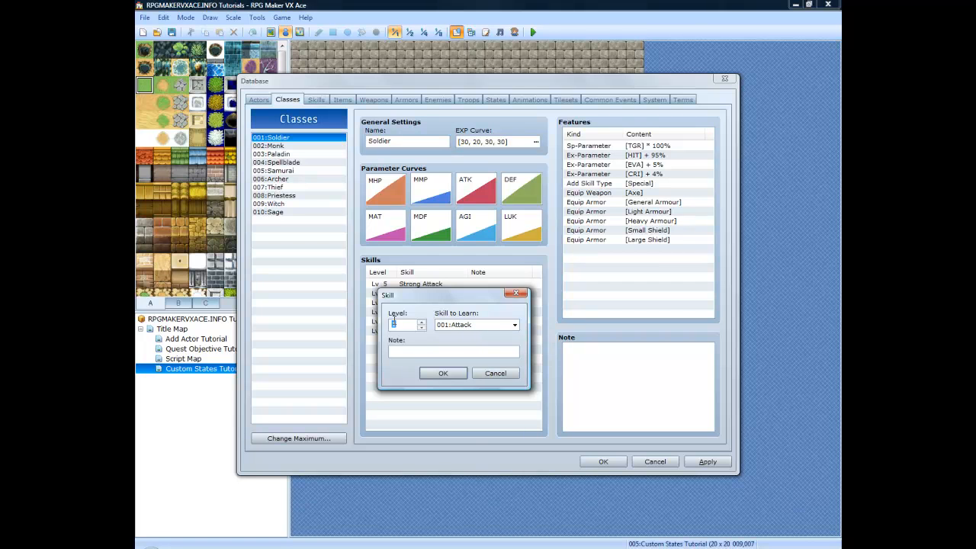
type("5")
left_click(514, 325)
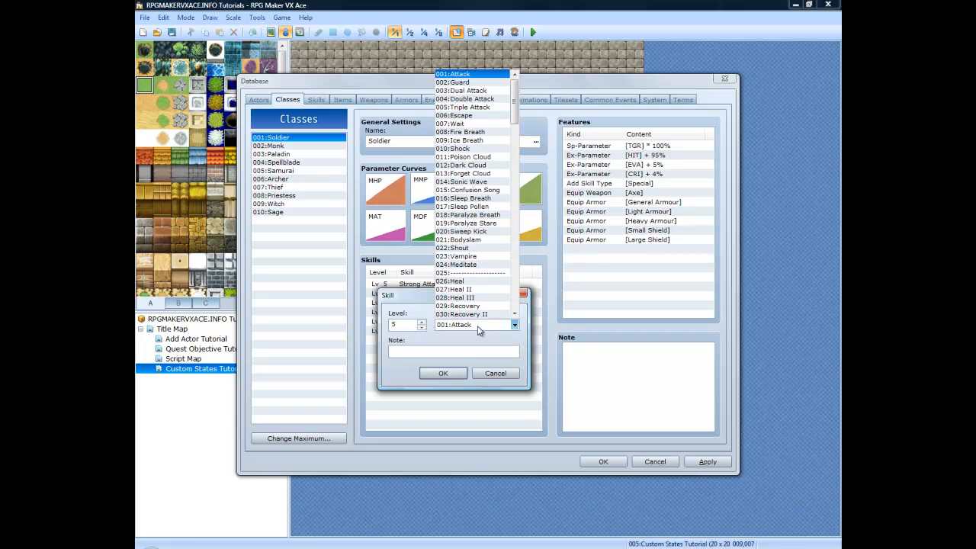
scroll(481, 285, "down", 2)
scroll(481, 286, "down", 2)
left_click_drag(515, 131, 523, 275)
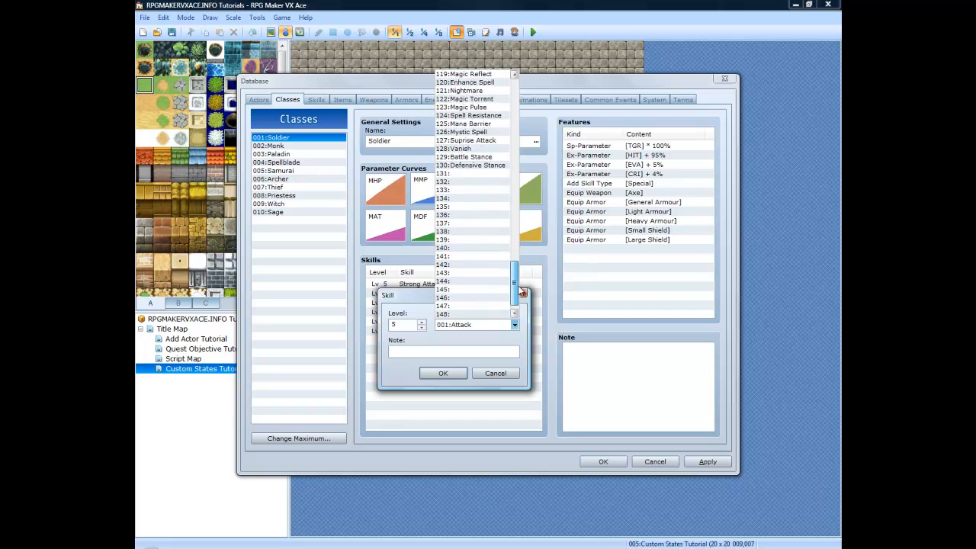
left_click(463, 196)
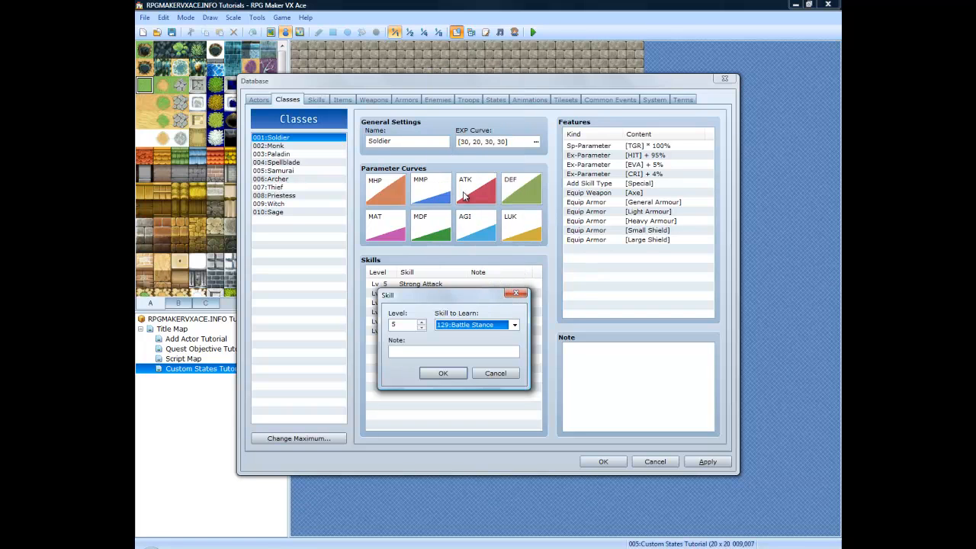
left_click(443, 373)
Step: Add Defensive Stance to the Soldier class's learned skills at level 5 and apply the changes
left_click(435, 348)
right_click(438, 348)
left_click(449, 353)
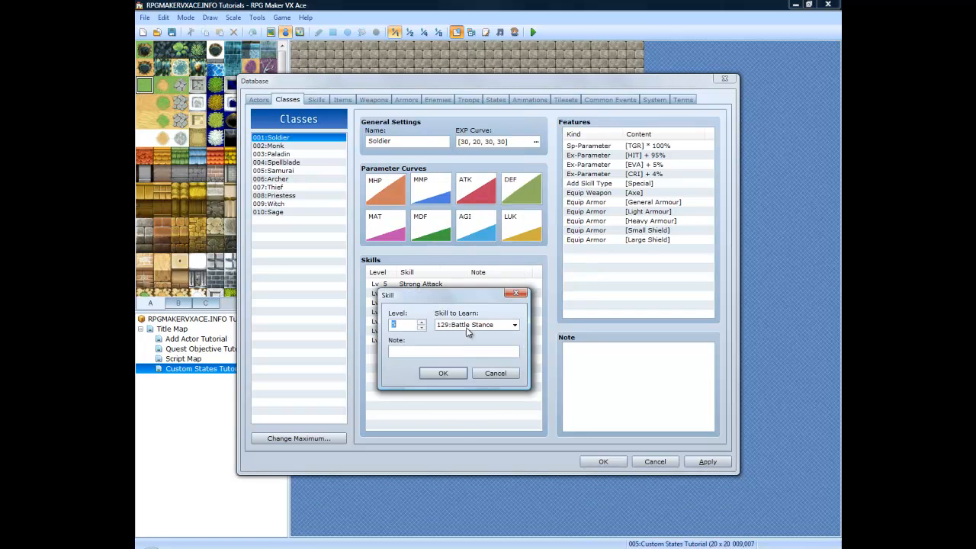
left_click(485, 325)
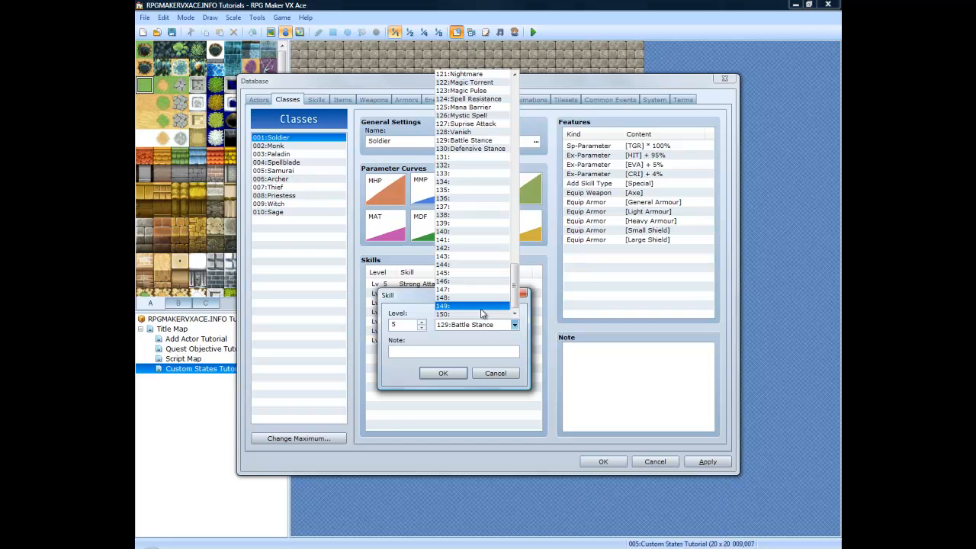
left_click(476, 149)
left_click(458, 373)
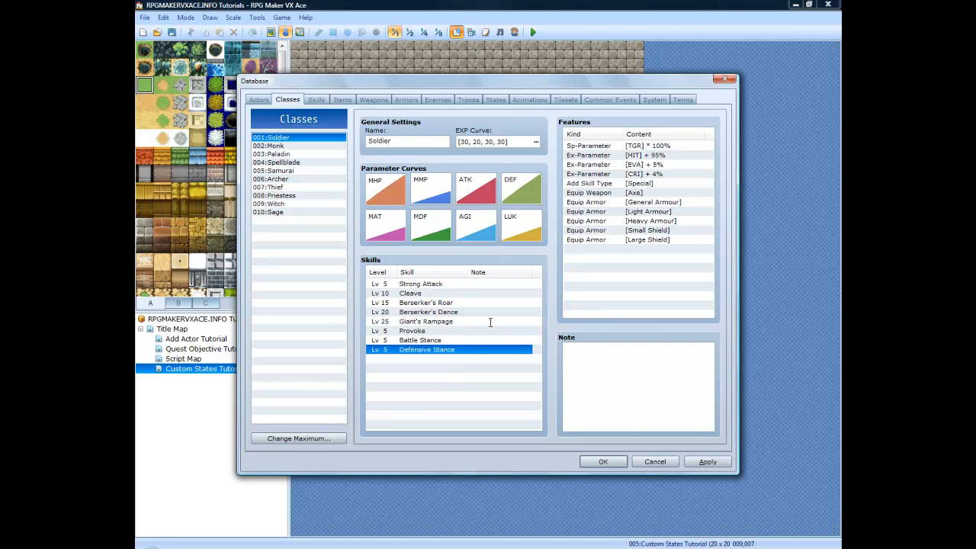
left_click(703, 463)
Step: Set the skill type of the Strong Attack skill to Battle
left_click(315, 99)
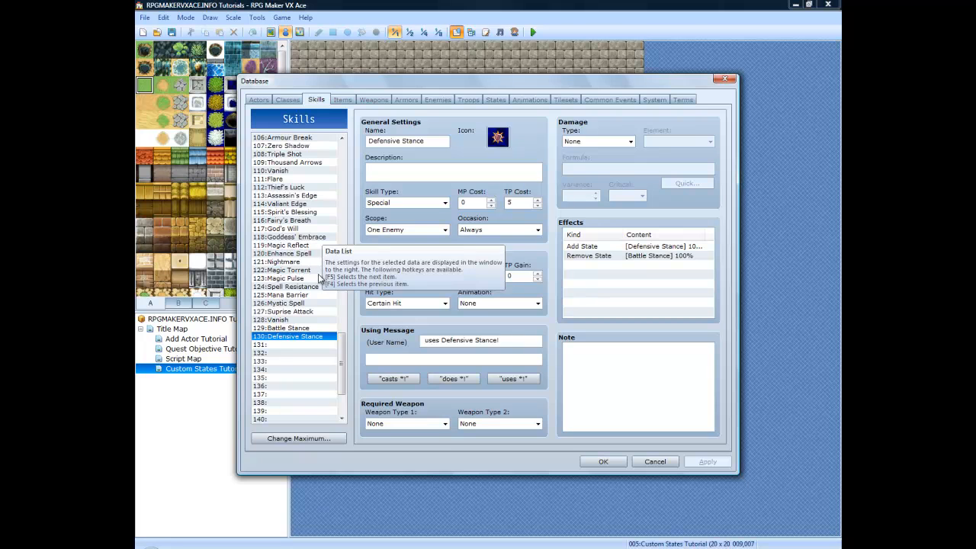
left_click_drag(341, 364, 344, 305)
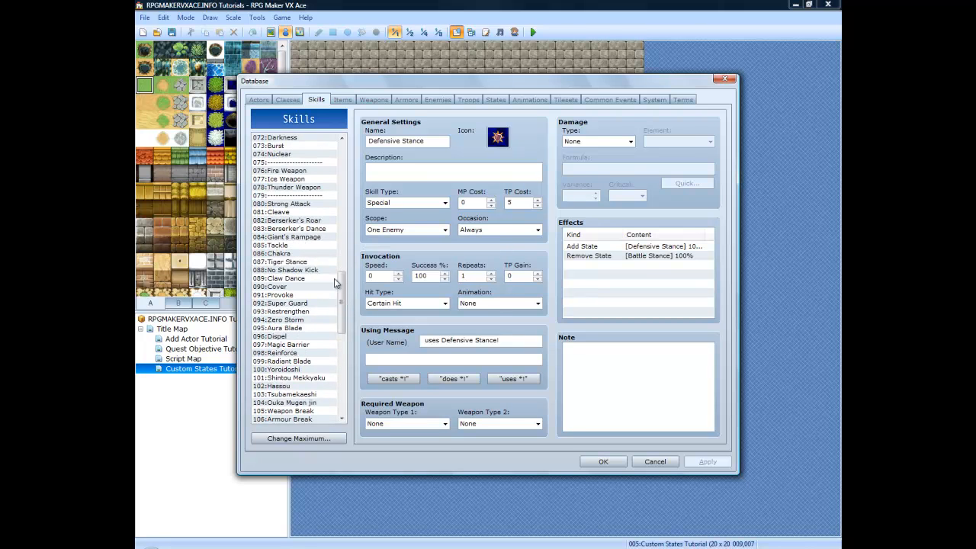
left_click(291, 204)
left_click(411, 203)
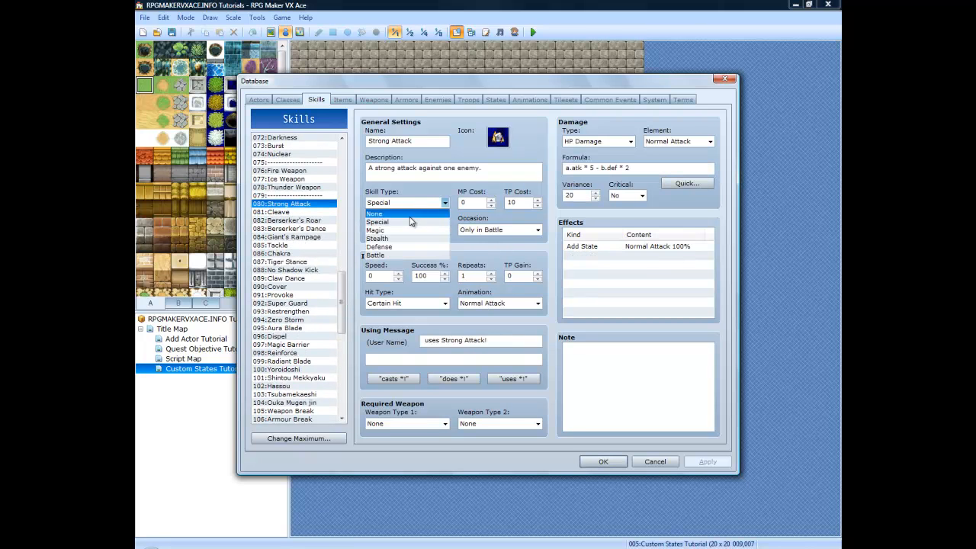
key("Escape")
Step: Set the skill type of the Cleave skill to Battle
left_click(304, 212)
left_click(404, 203)
left_click(402, 222)
left_click(404, 203)
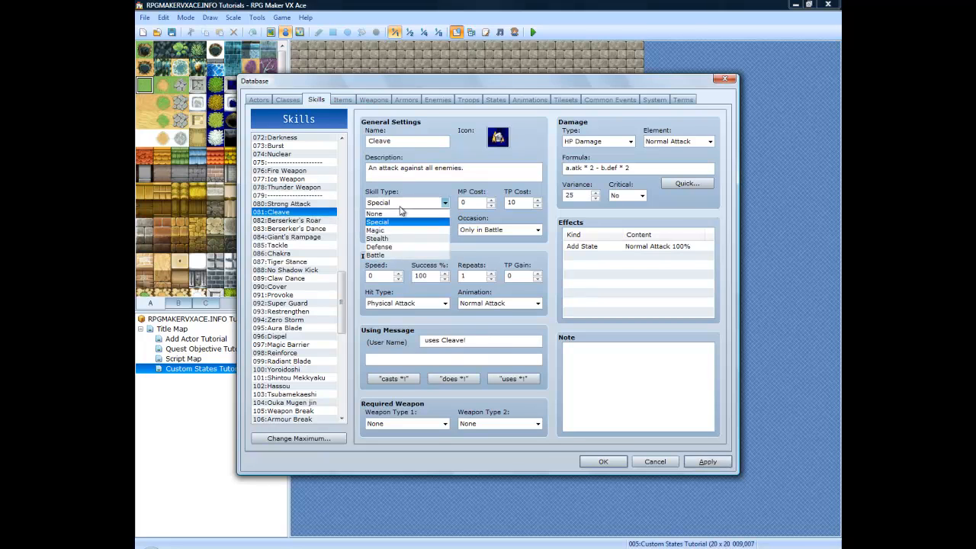
left_click(397, 252)
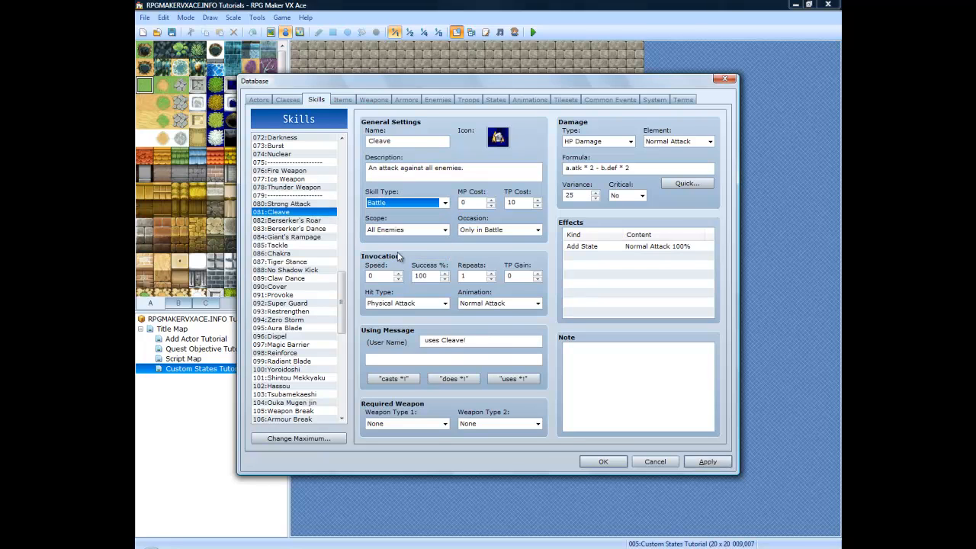
left_click(310, 204)
Step: Set the skill type of the Provoke skill to Defense
scroll(310, 206, "up", 2)
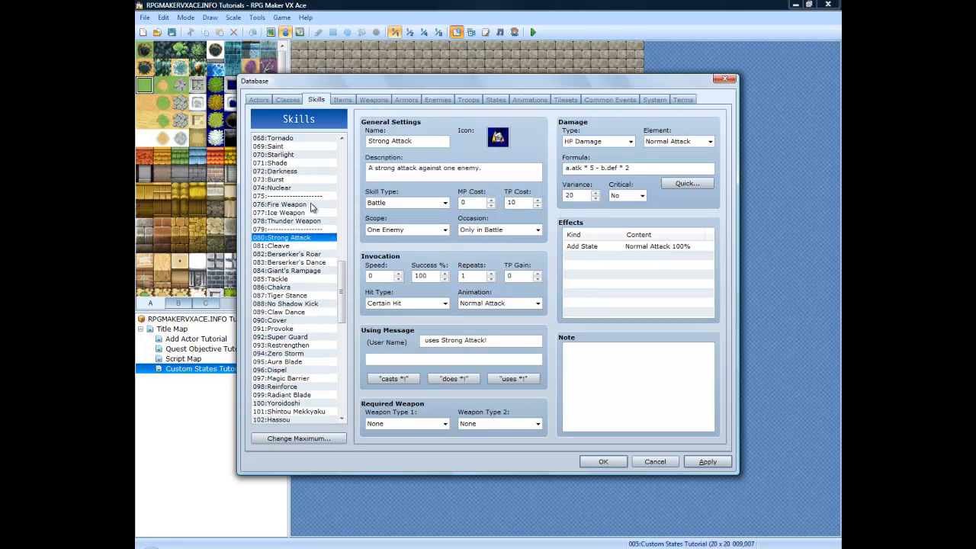
scroll(310, 206, "down", 3)
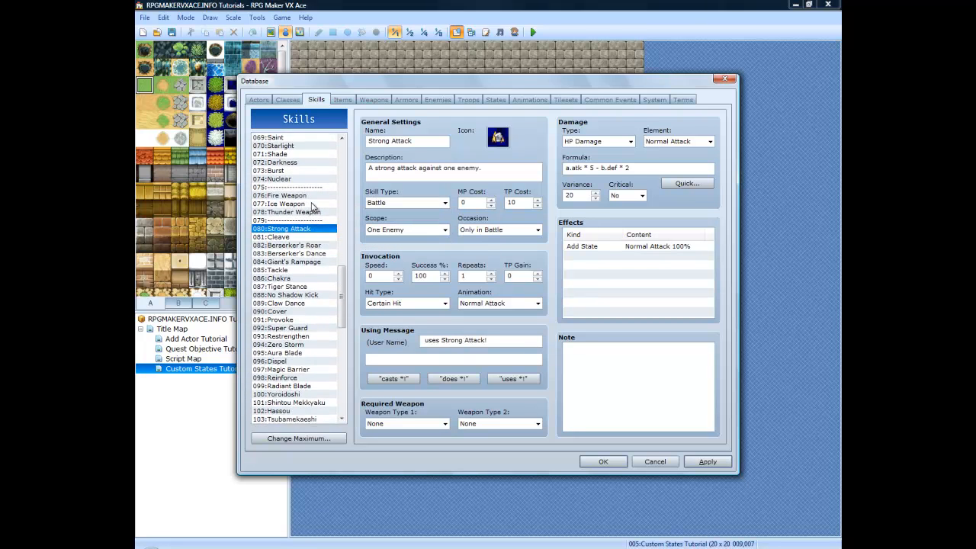
left_click(310, 270)
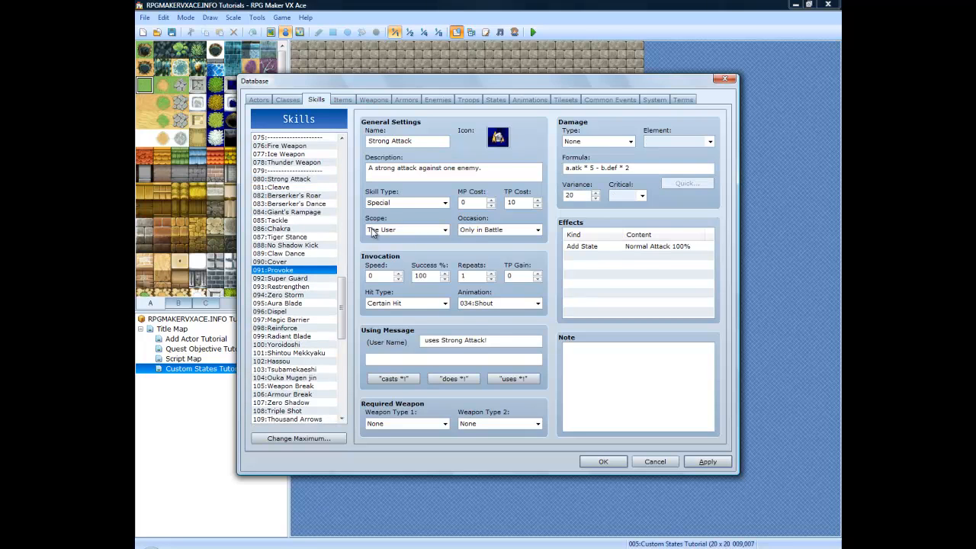
left_click(405, 202)
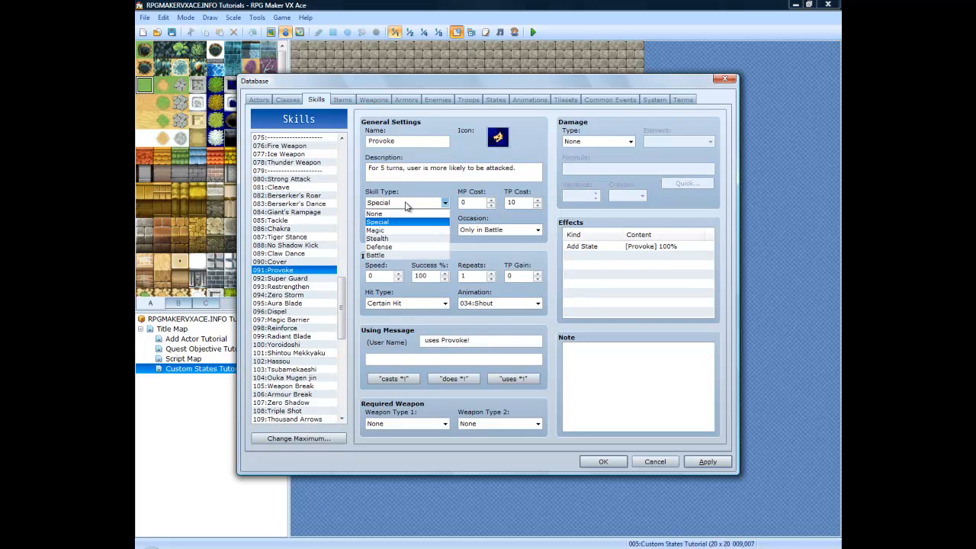
left_click(397, 248)
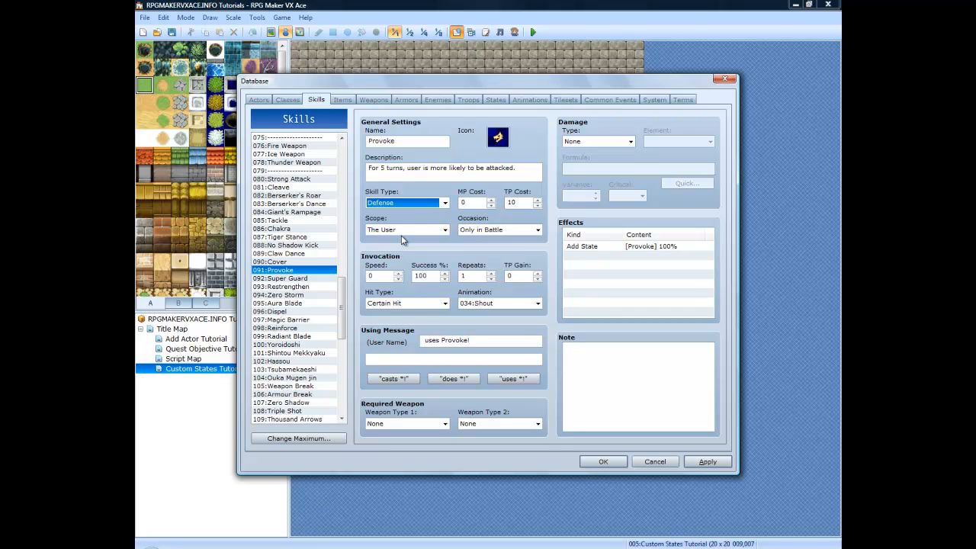
left_click(408, 202)
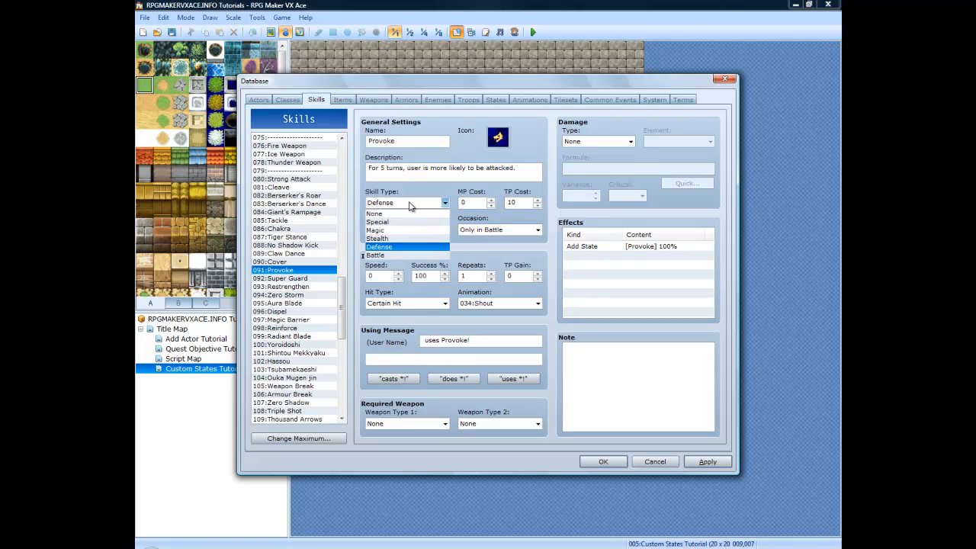
left_click(398, 245)
Step: Review the Berserker's Roar, Cleave and Strong Attack skills, then save the changes and close the database
left_click(313, 196)
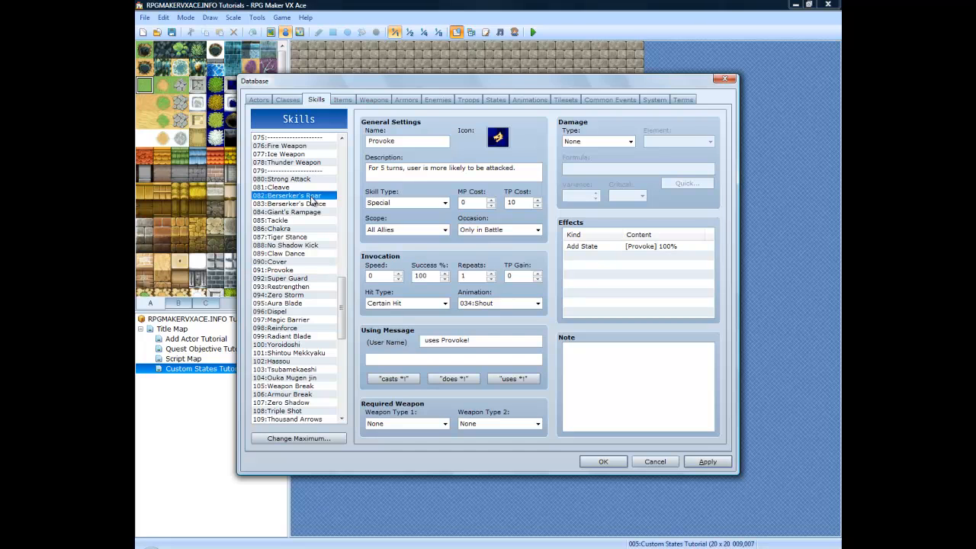
left_click(297, 188)
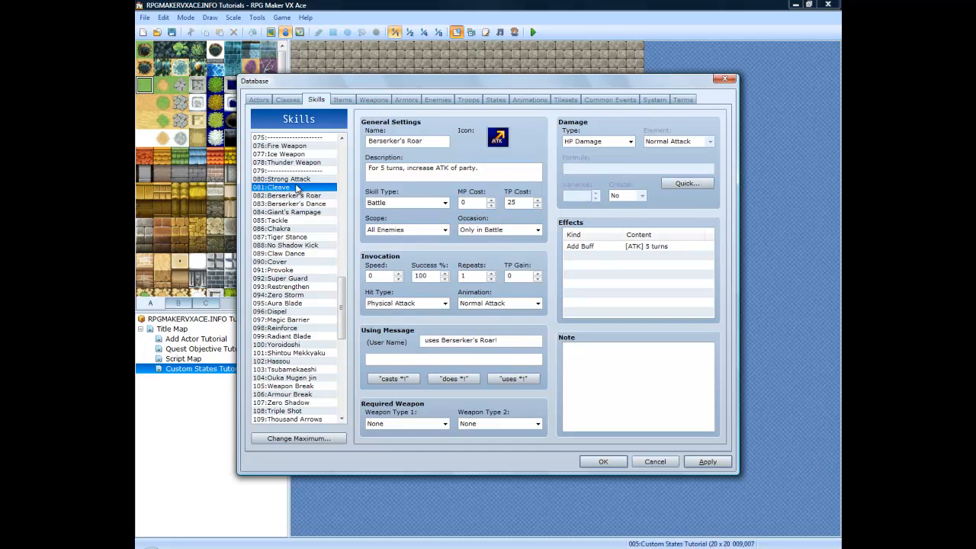
left_click(301, 179)
left_click(703, 462)
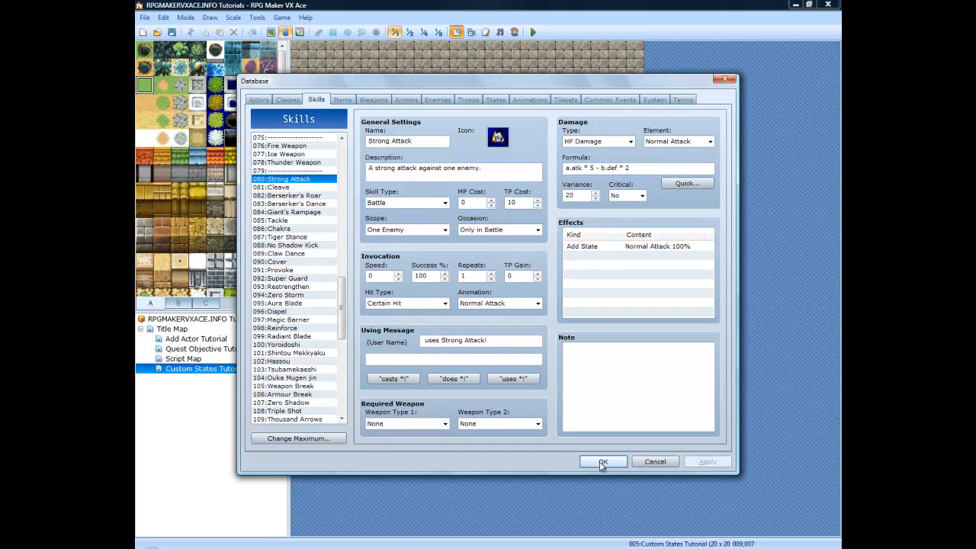
left_click(601, 462)
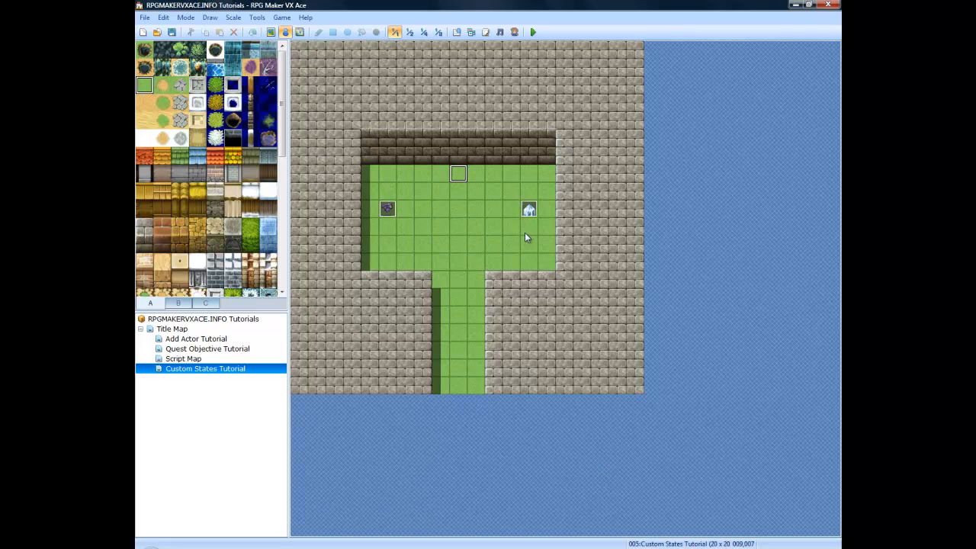
Step: Reopen the database and name the empty skill 131 Charm
left_click(456, 32)
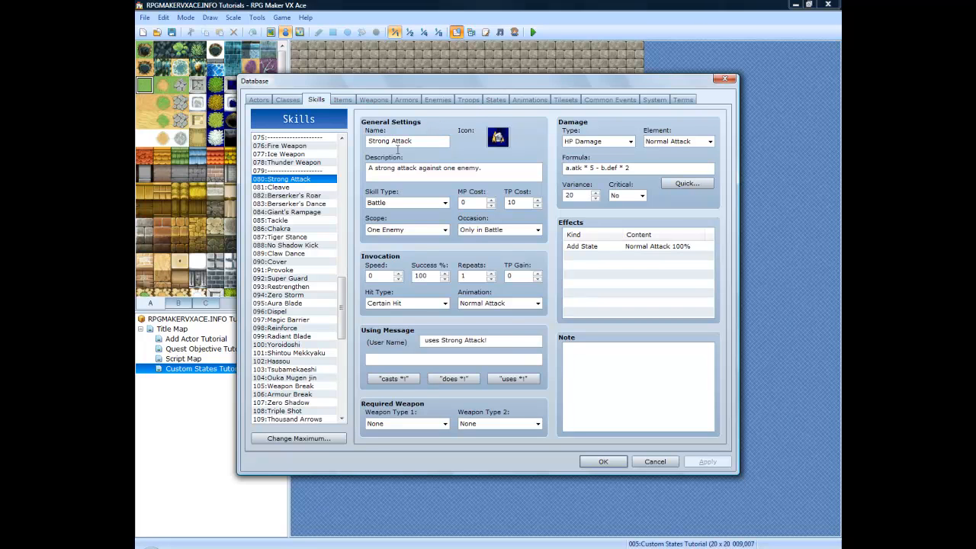
left_click_drag(342, 301, 342, 374)
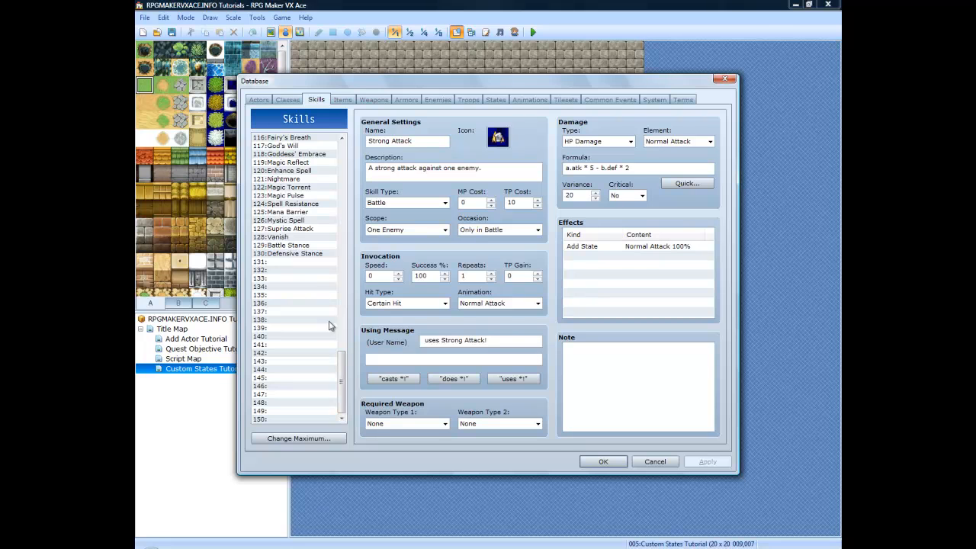
left_click(299, 262)
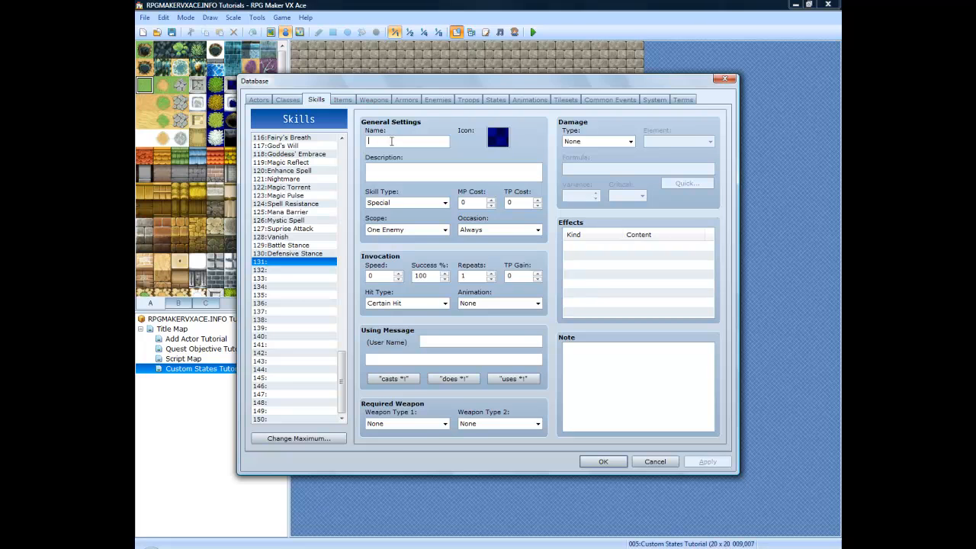
type("Charm")
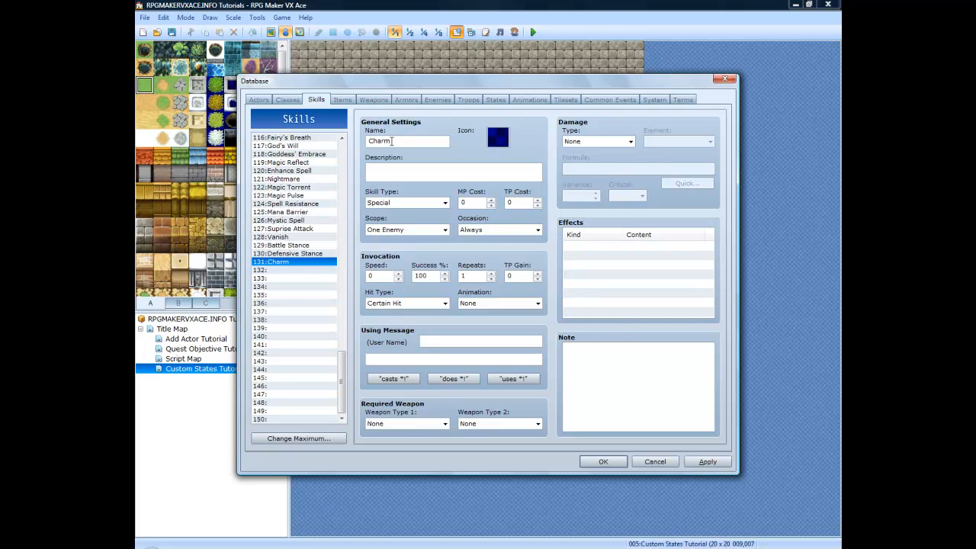
Step: Give the Charm skill a pink-framed icon from the icon set's second row, set its scope to One Enemy and apply the changes
left_click(495, 143)
double_click(495, 142)
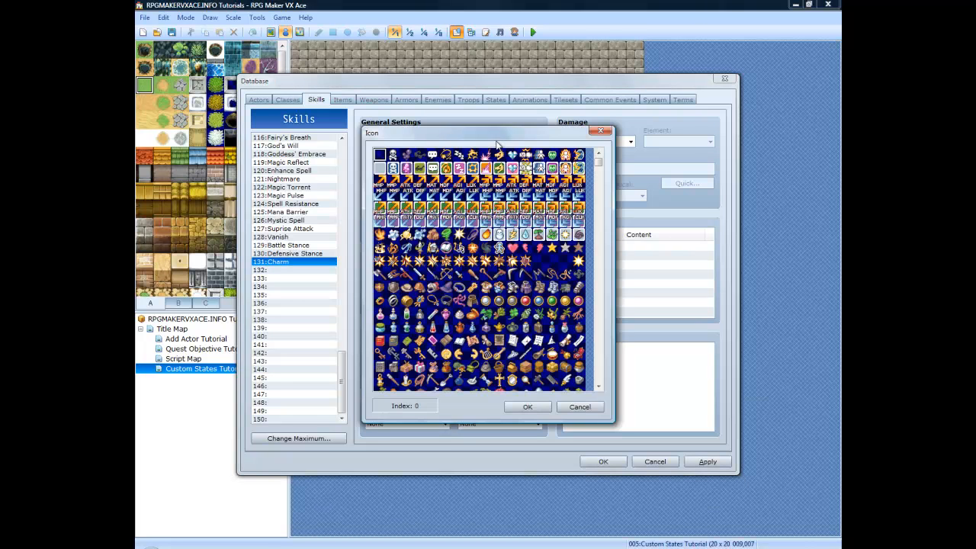
left_click(509, 168)
left_click(526, 406)
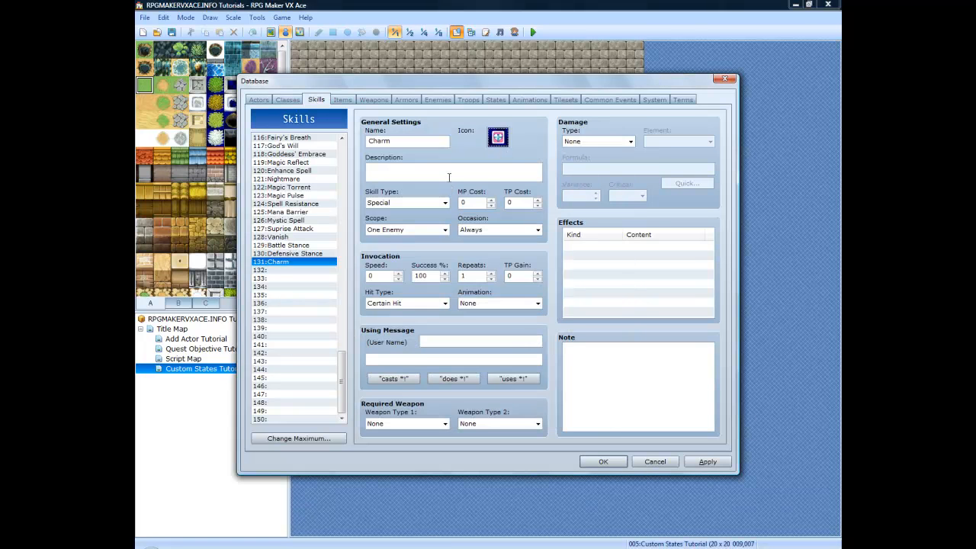
left_click(429, 230)
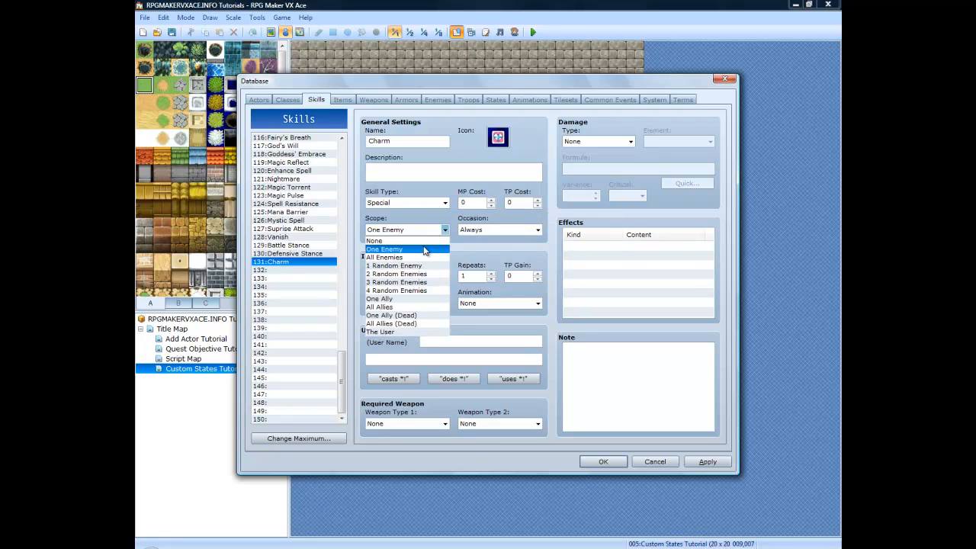
left_click(423, 250)
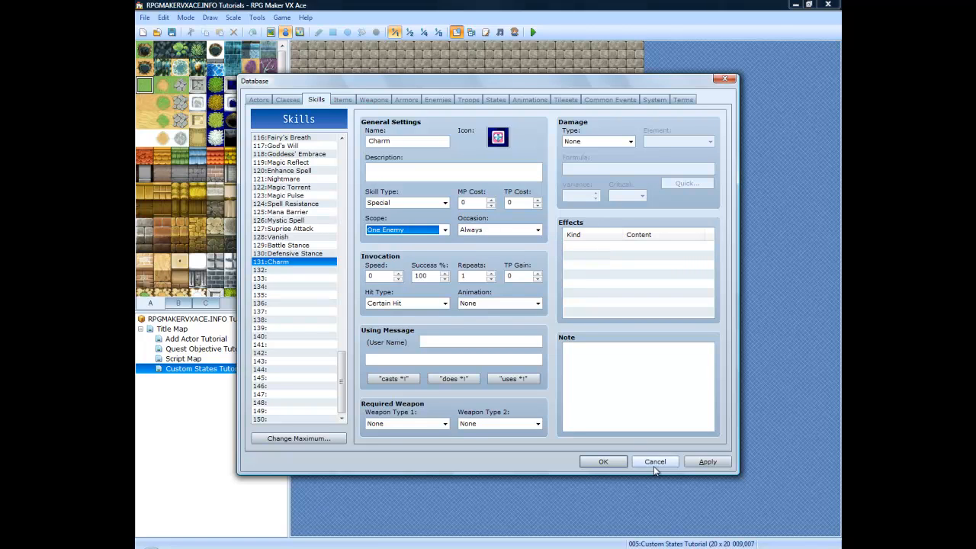
left_click(707, 462)
Step: Name the empty state 029 Charm
left_click(495, 100)
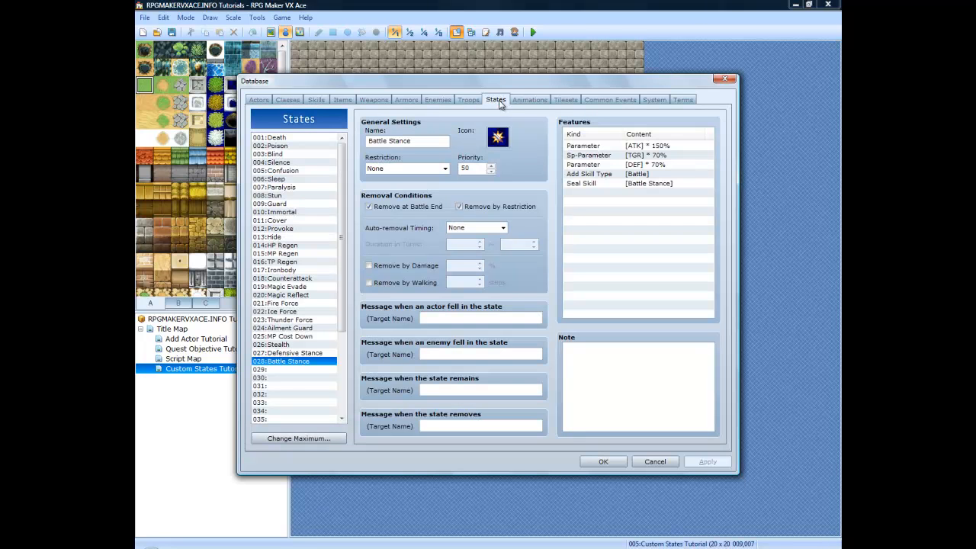
left_click(286, 370)
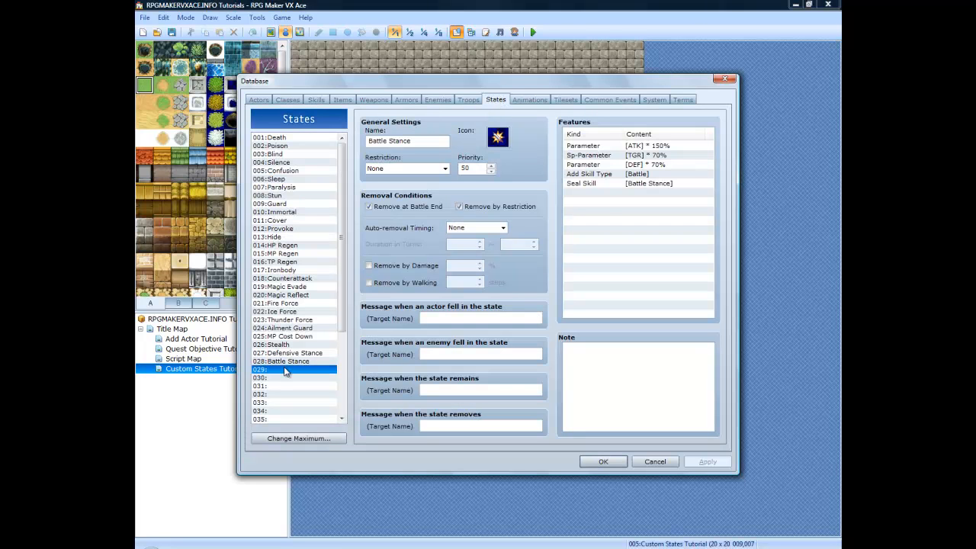
left_click(403, 143)
type("Charm")
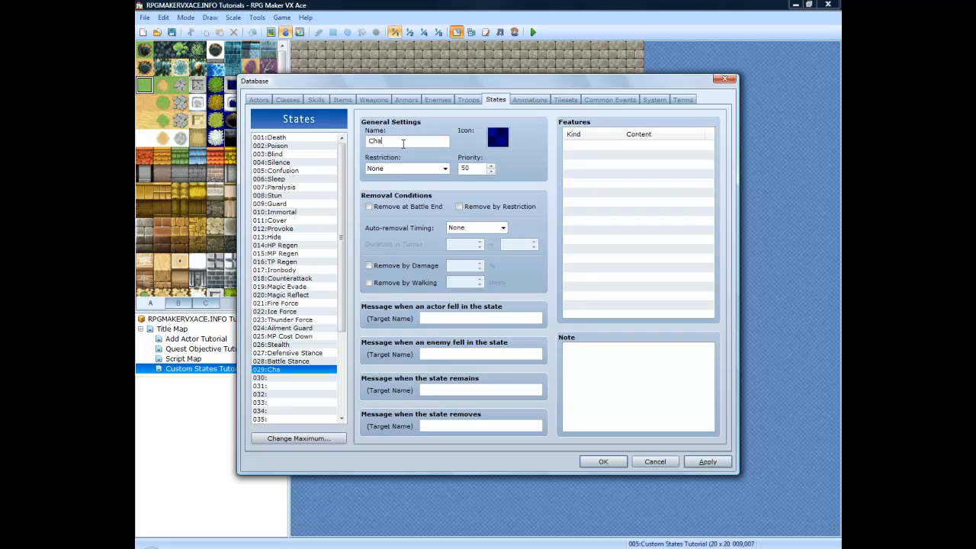
Step: Give the Charm state the pink-framed icon with index 26
double_click(497, 139)
left_click(510, 170)
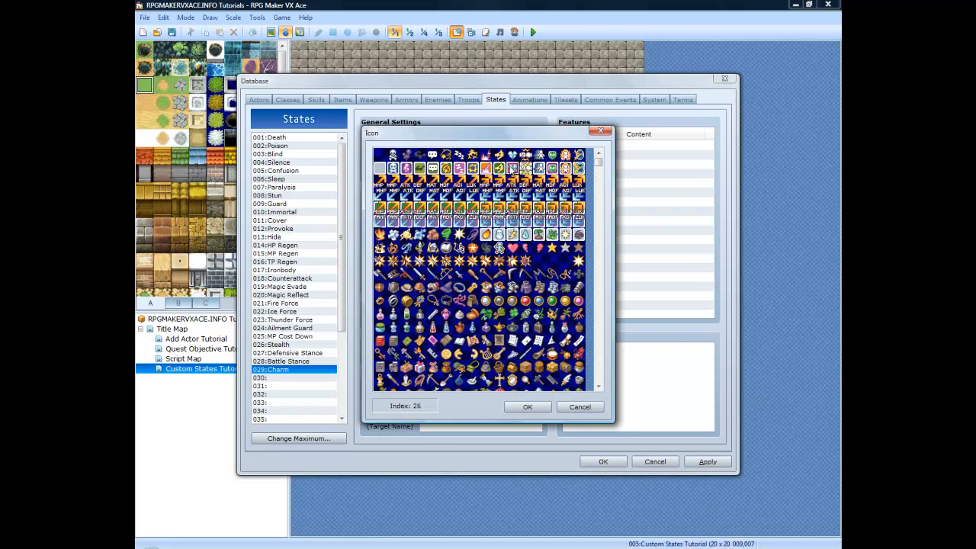
left_click(527, 407)
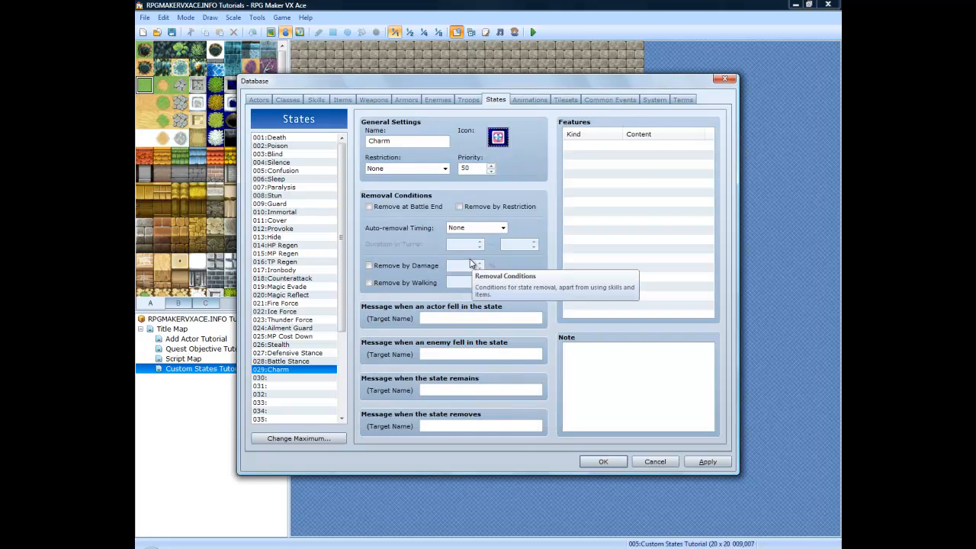
Step: Set the Charm state's restriction to Attack an ally and enable its removal at battle end and by damage
left_click(396, 168)
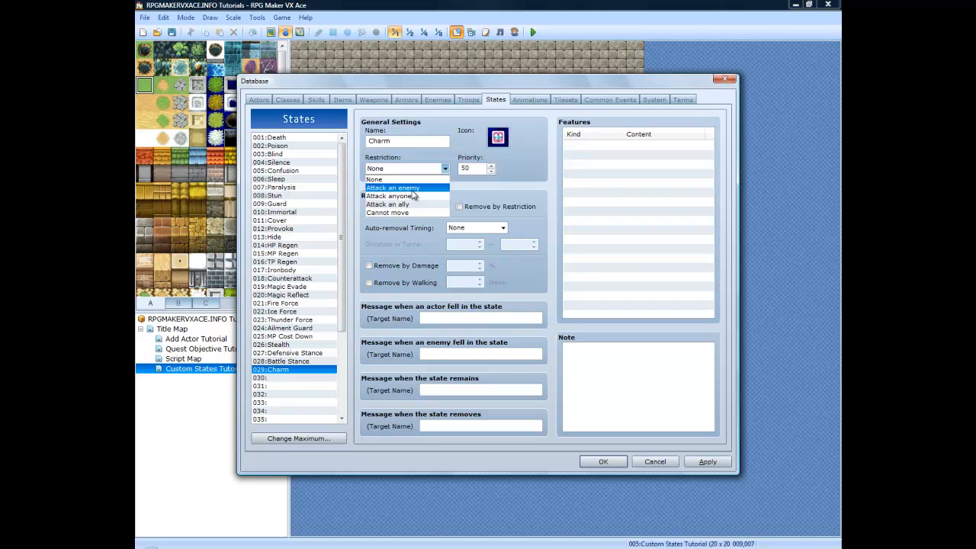
left_click(410, 203)
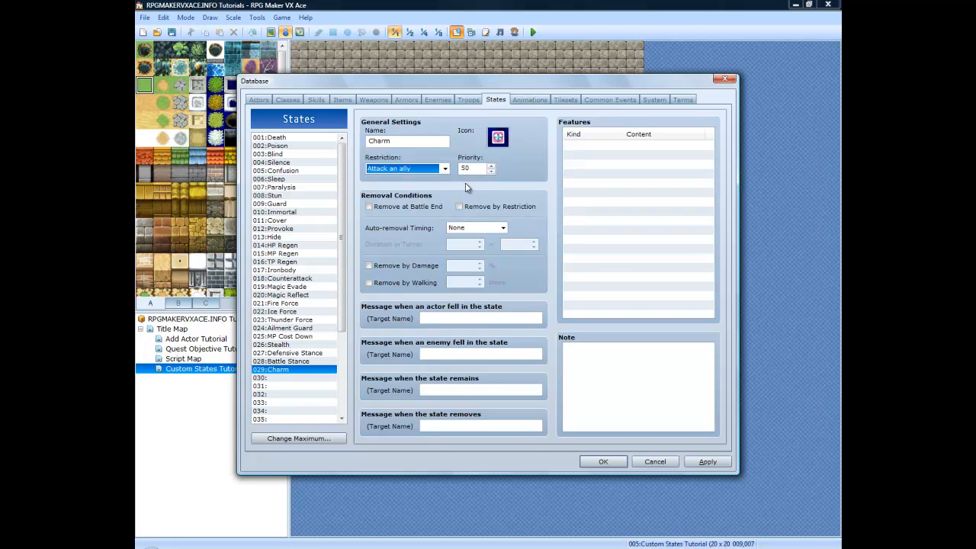
left_click(369, 207)
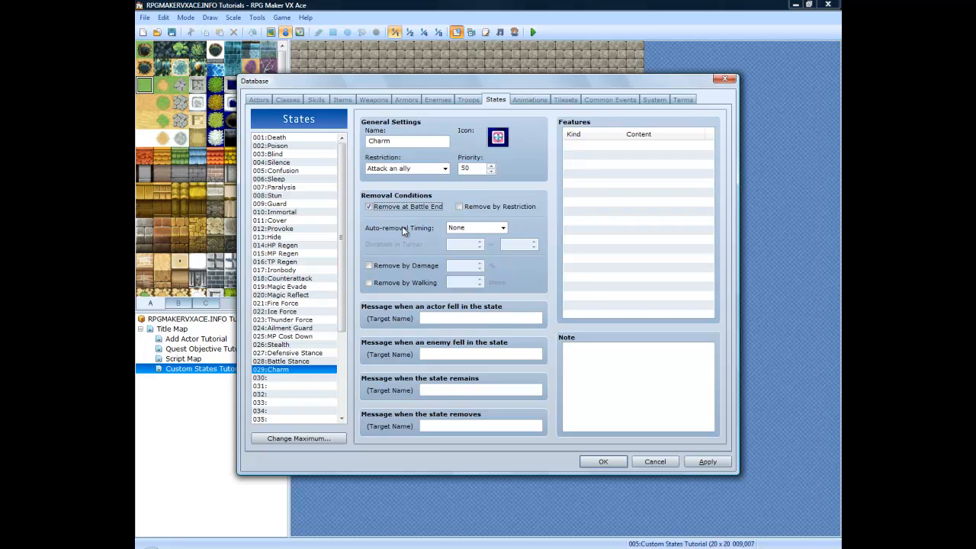
left_click(369, 267)
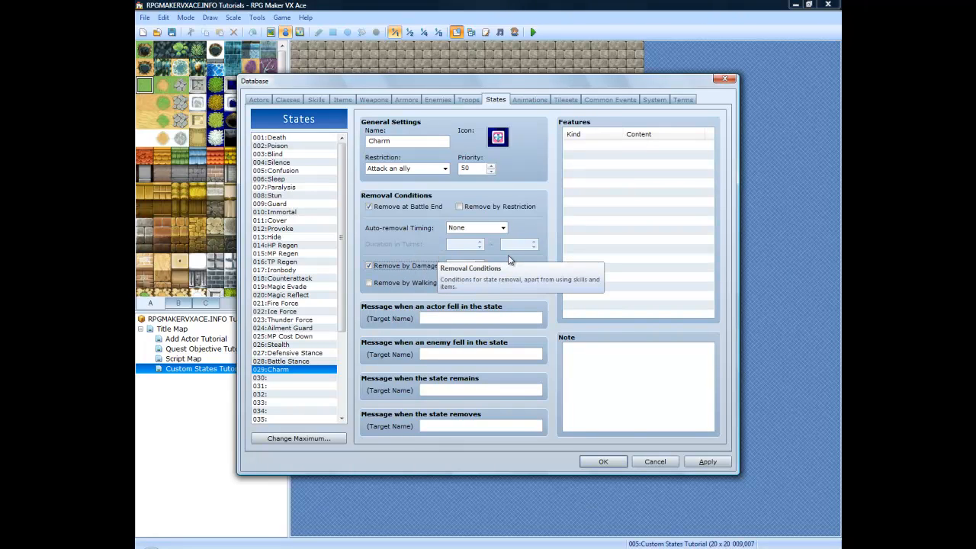
Step: Add a feature to the Charm state that multiplies the Sp-Parameter TGR by 50%
right_click(602, 147)
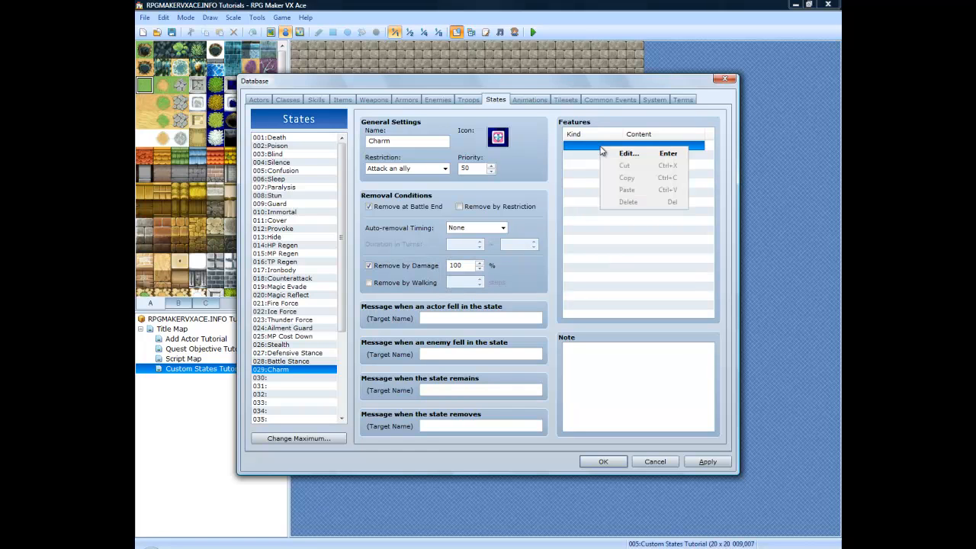
left_click(620, 155)
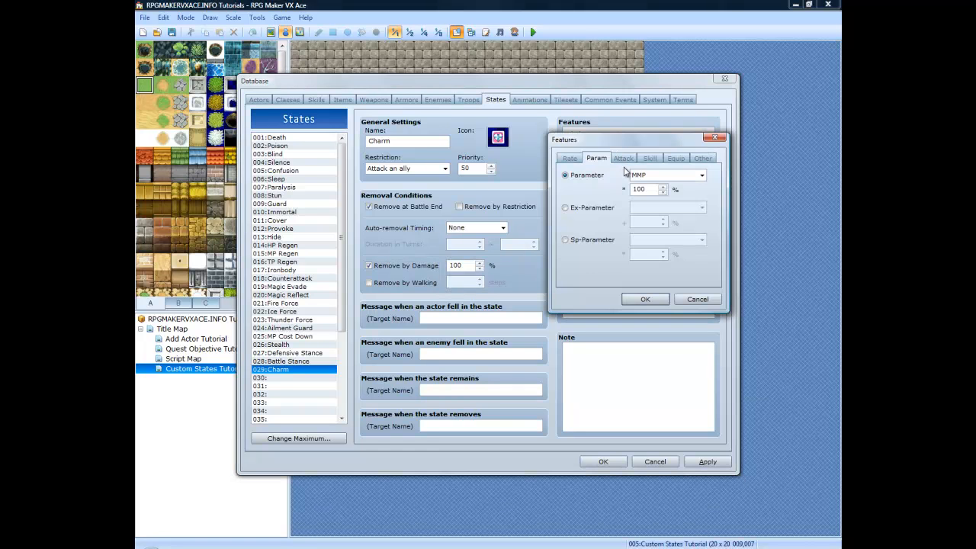
left_click(655, 176)
left_click(565, 244)
left_click(565, 241)
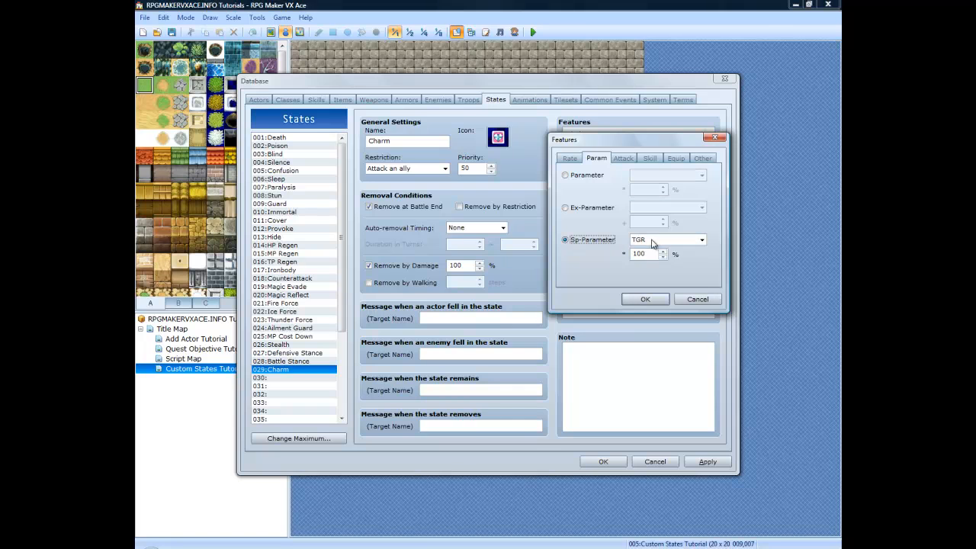
left_click(654, 241)
left_click(652, 252)
double_click(644, 254)
type("50")
left_click(645, 299)
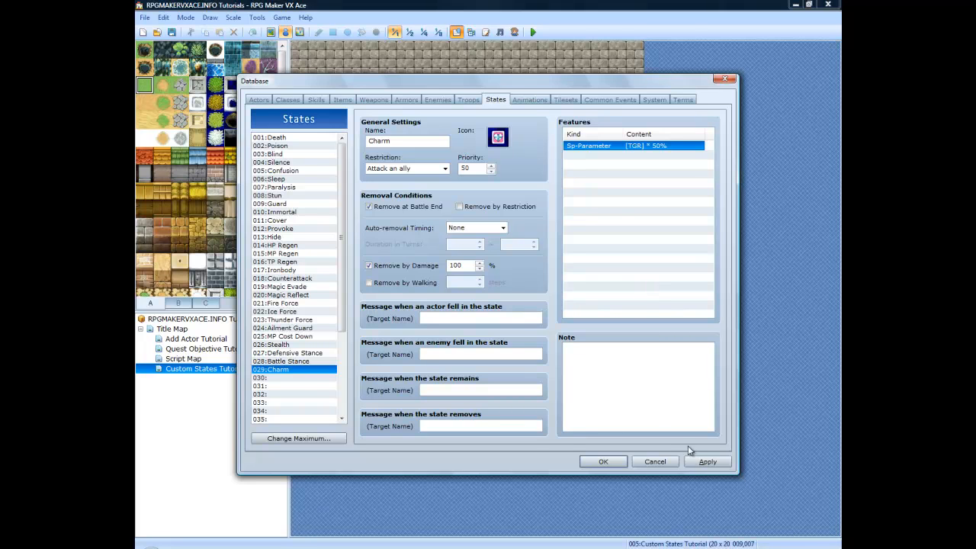
Step: Add an Add State effect for Charm at 100% to skill 131 Charm and apply the changes
left_click(316, 100)
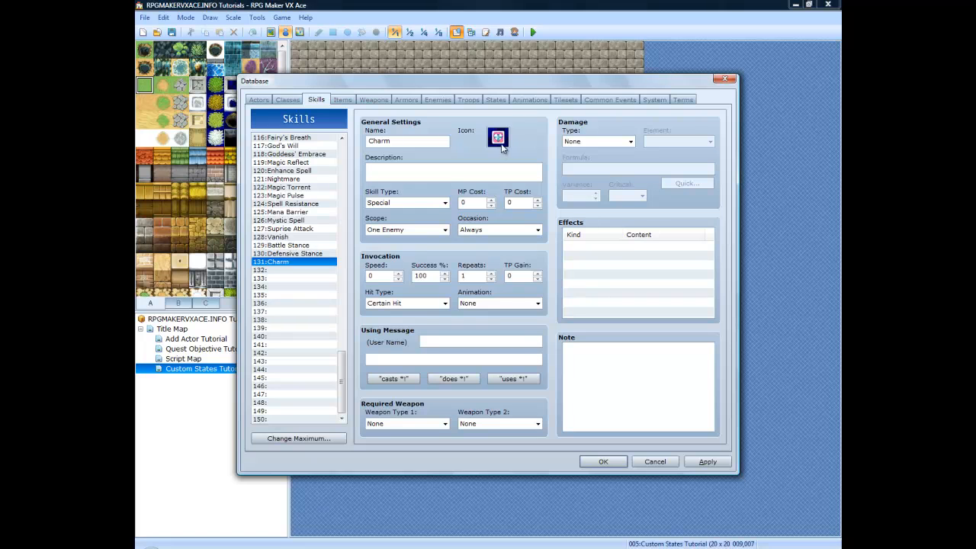
right_click(617, 246)
left_click(624, 254)
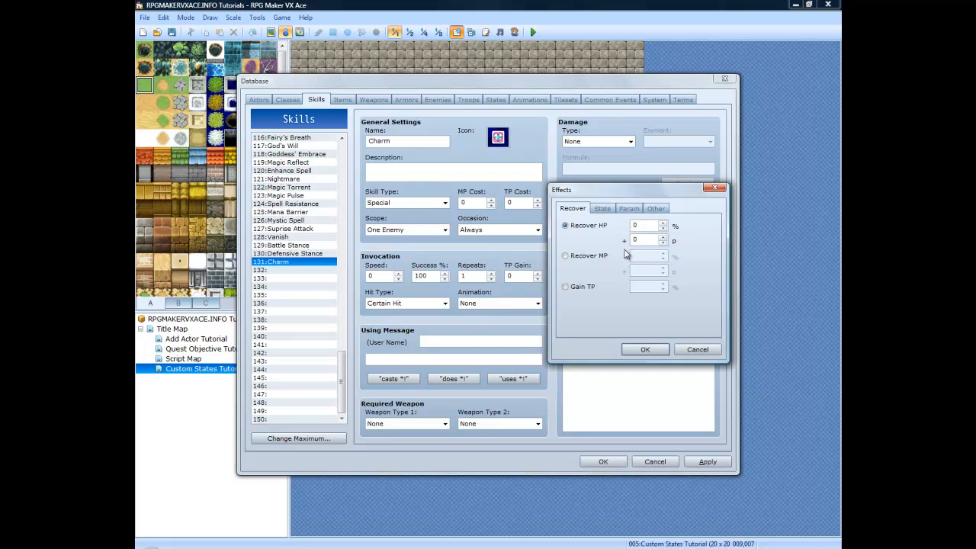
left_click(602, 209)
left_click(578, 227)
left_click(685, 226)
scroll(678, 472, "down", 1)
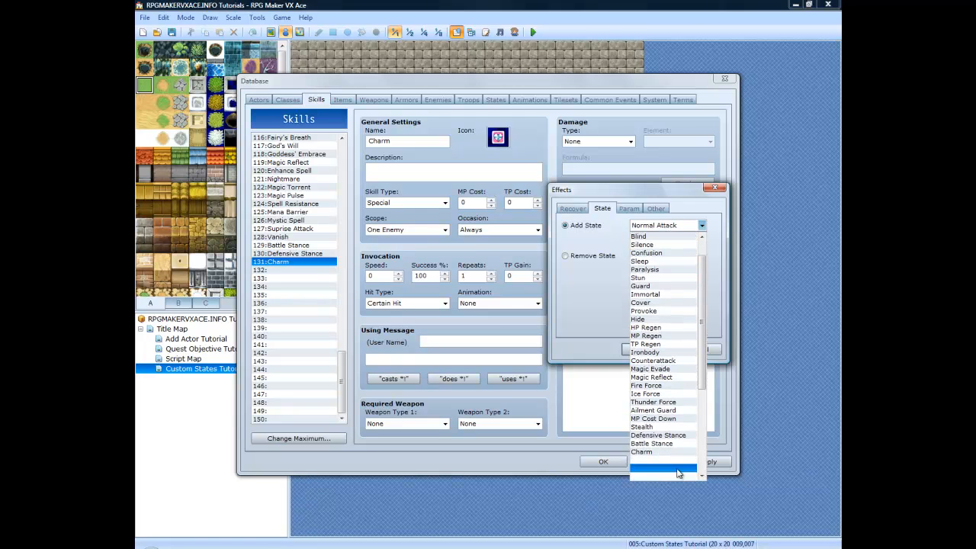
left_click(652, 451)
left_click(650, 350)
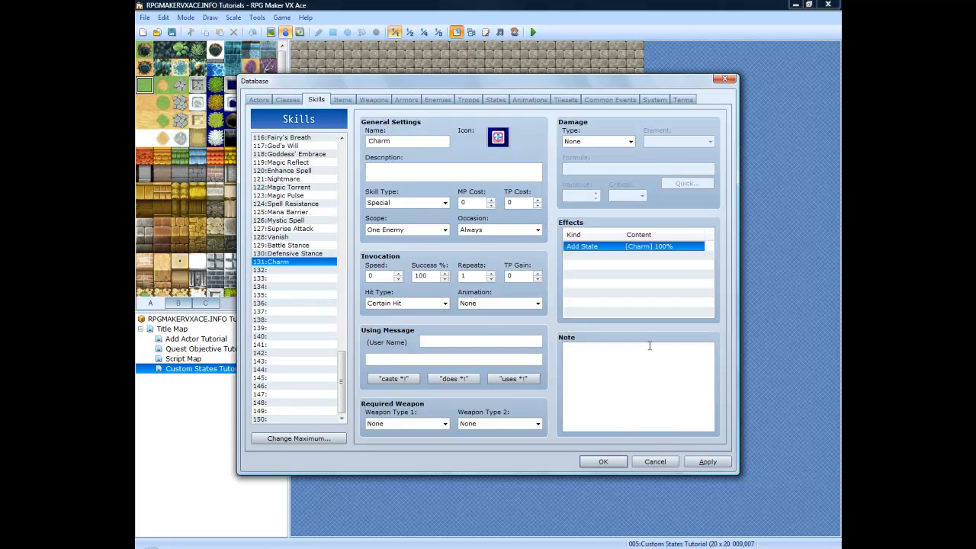
left_click(707, 462)
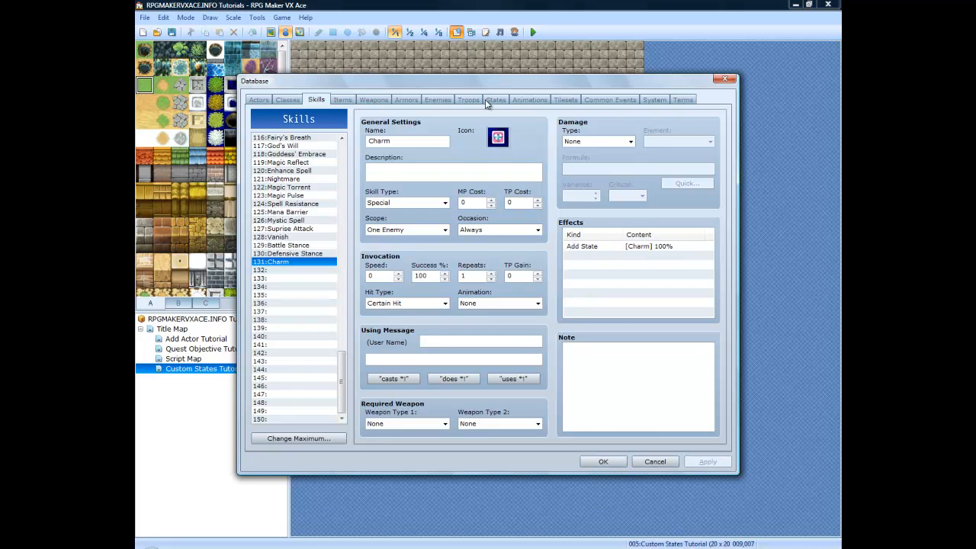
Step: Add the Charm skill to the Bat enemy's action patterns with condition Always and rating 5
left_click(438, 100)
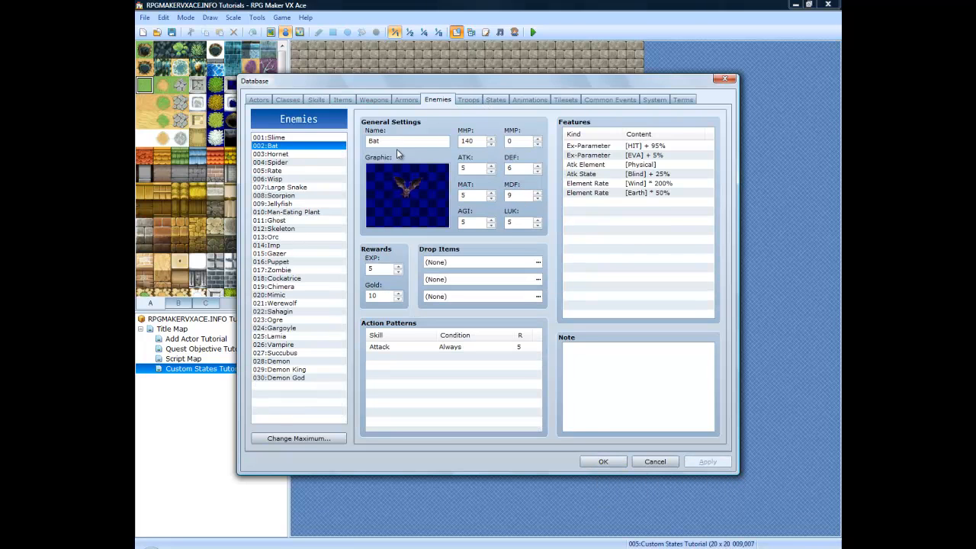
right_click(453, 356)
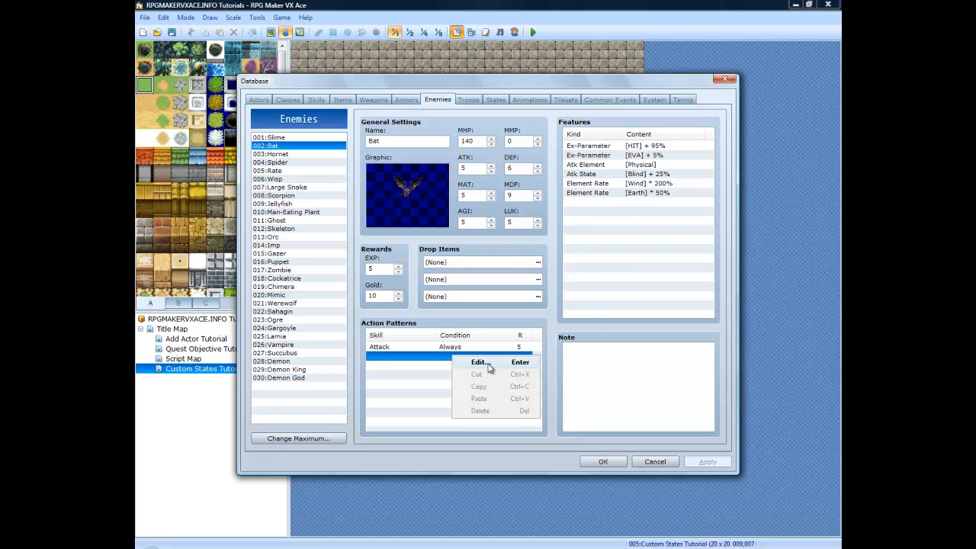
left_click(479, 362)
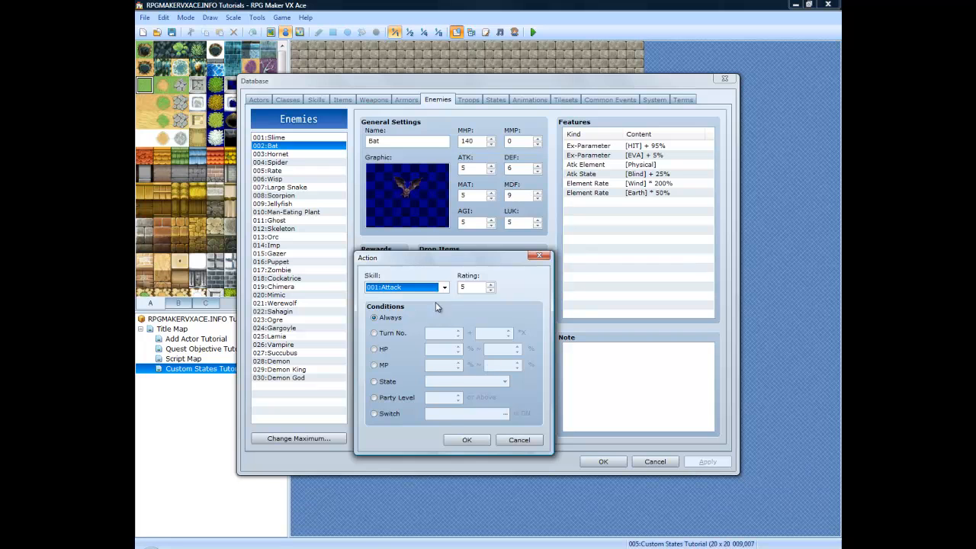
left_click(444, 286)
left_click_drag(444, 324, 436, 488)
left_click(405, 455)
left_click(466, 440)
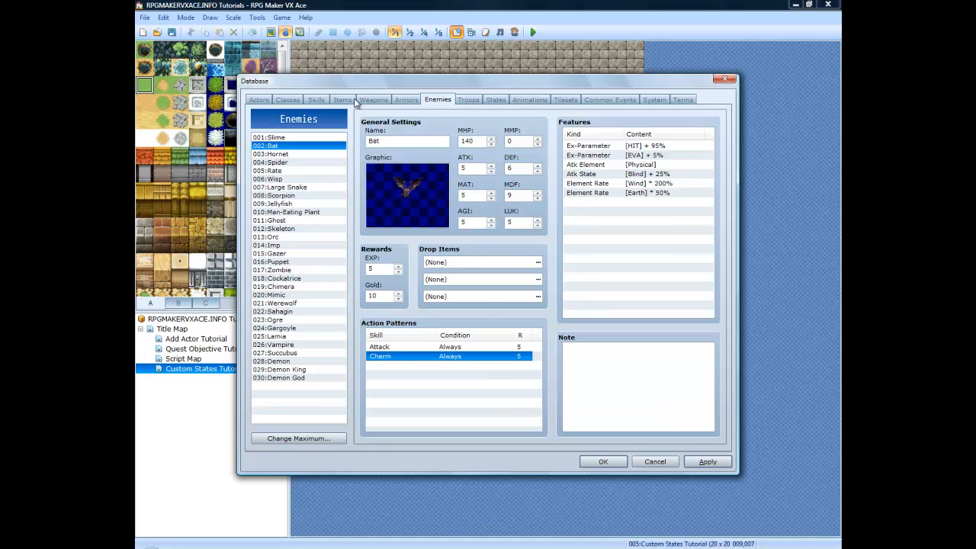
Step: Keep Special as the Charm skill's type, then save the changes and close the database
left_click(318, 99)
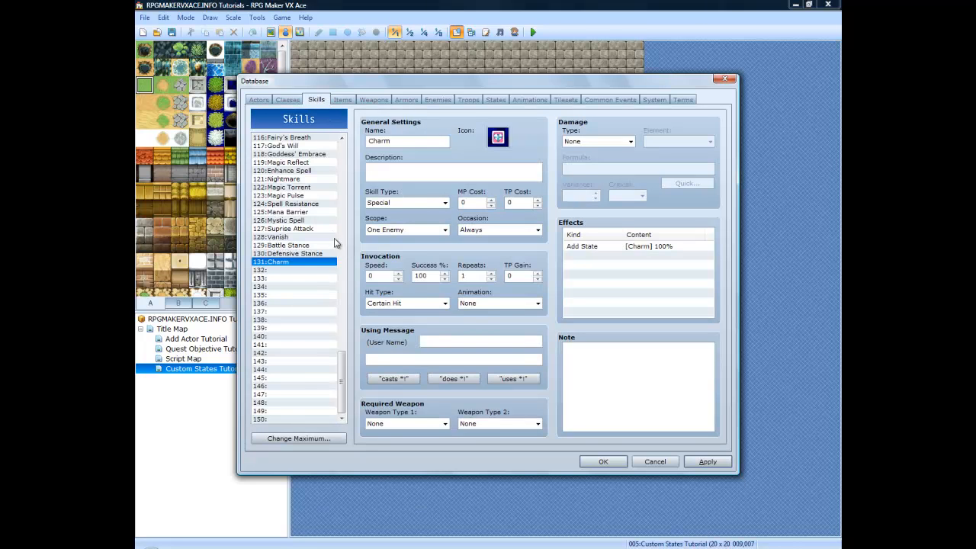
left_click(421, 203)
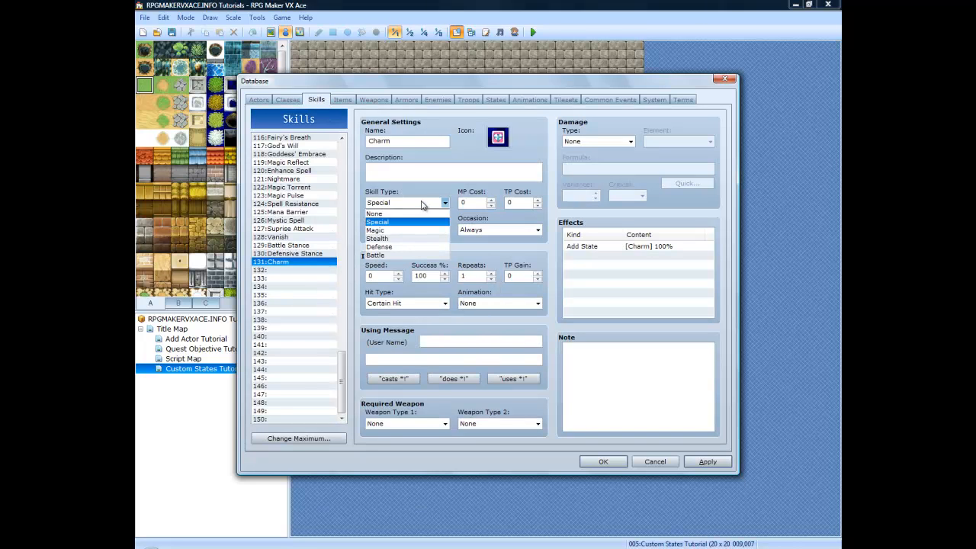
left_click(420, 222)
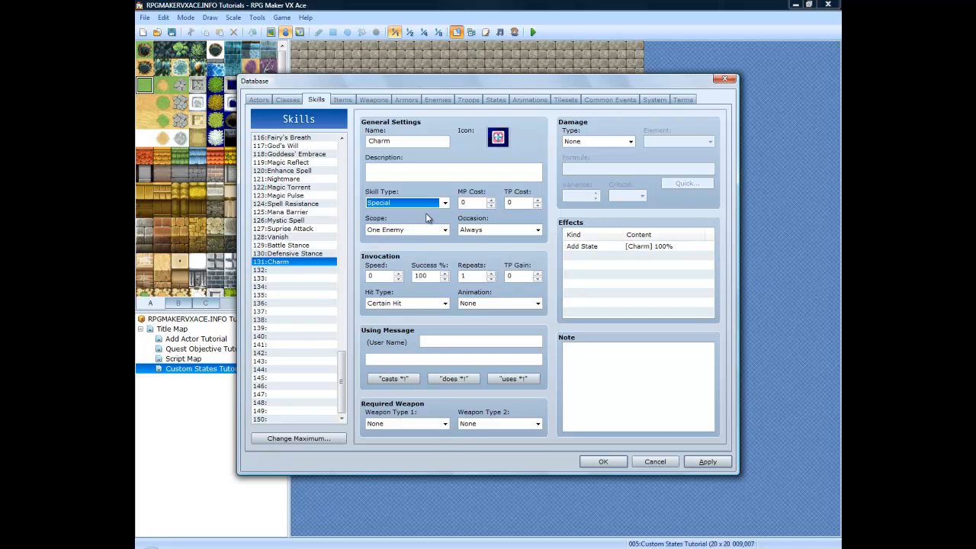
left_click(616, 461)
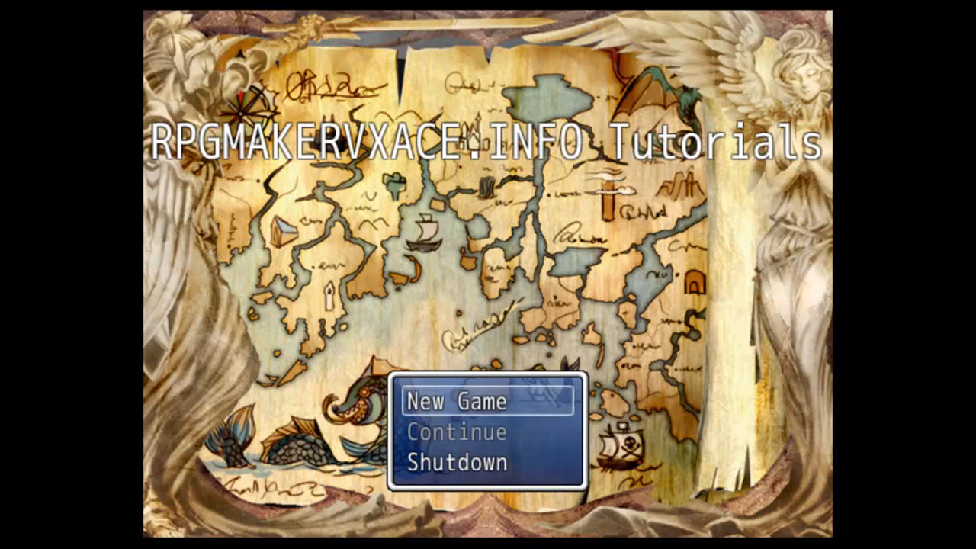
Step: Start a new game in the playtest and warp through the fourth crystal to the Custom States tutorial map
key("Return")
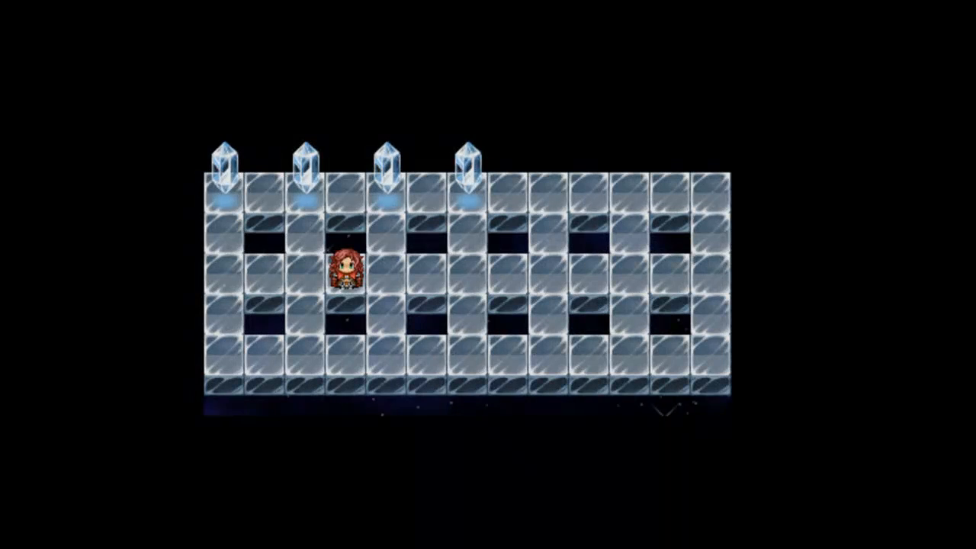
key("Right")
key("Right")
key("Right")
key("Up")
key("Return")
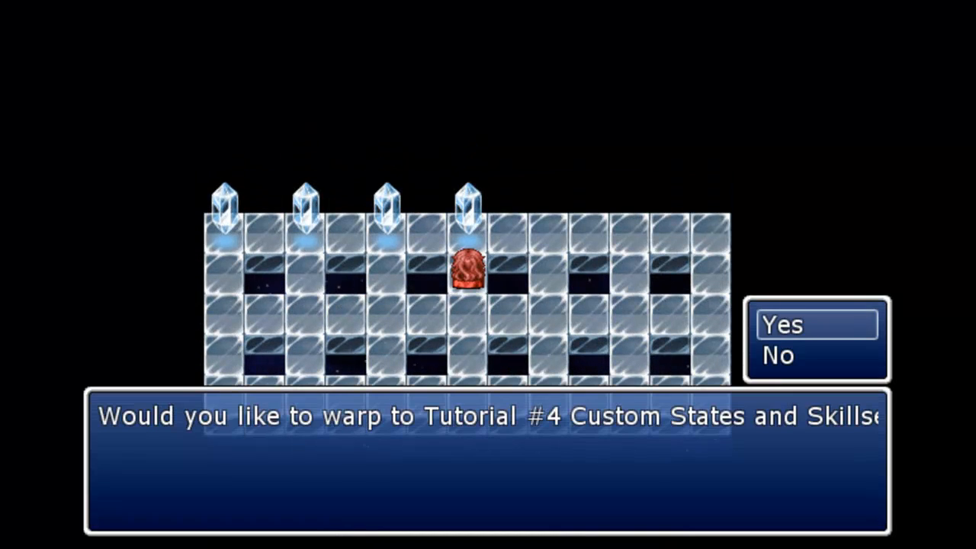
key("Return")
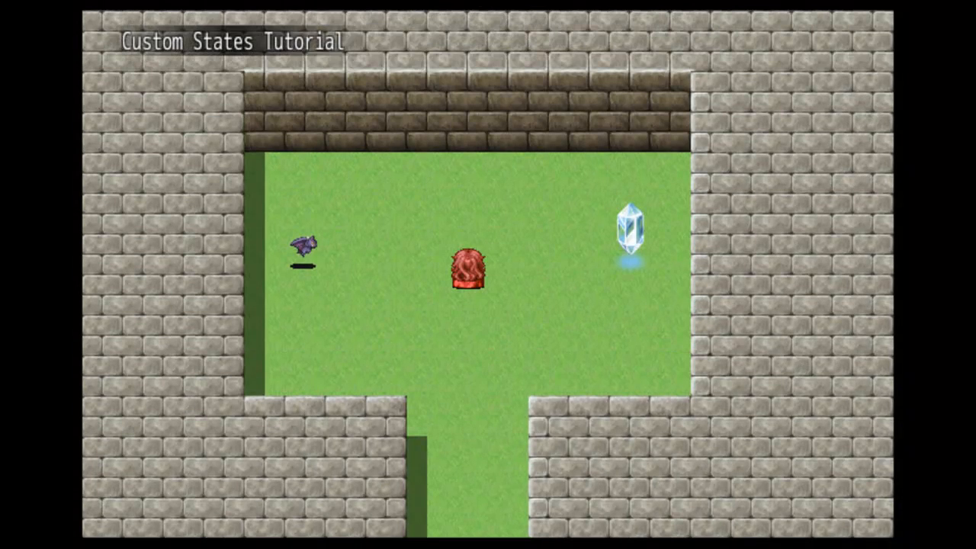
Step: Start a battle with the bat on the map and choose Defensive Stance for the first party member
key("Left")
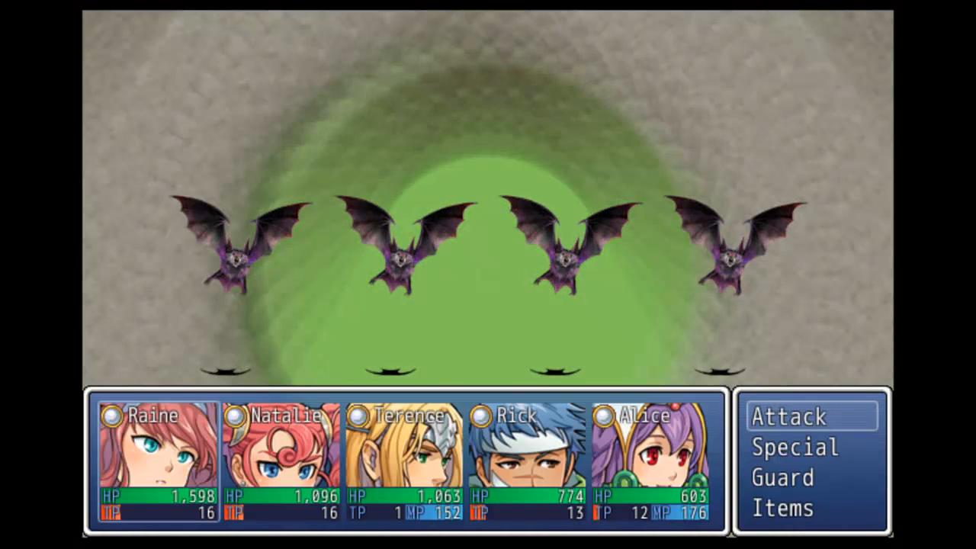
key("Down")
key("Return")
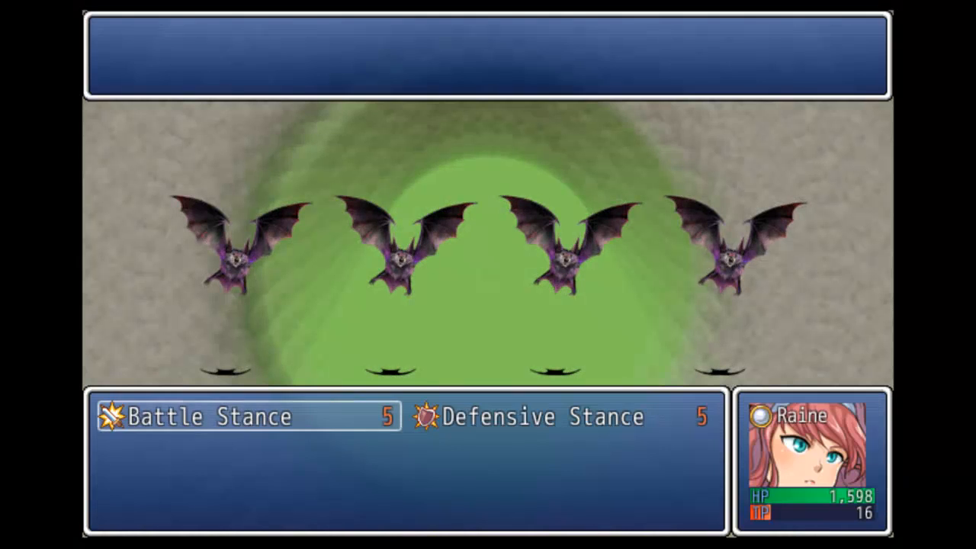
key("Right")
key("Return")
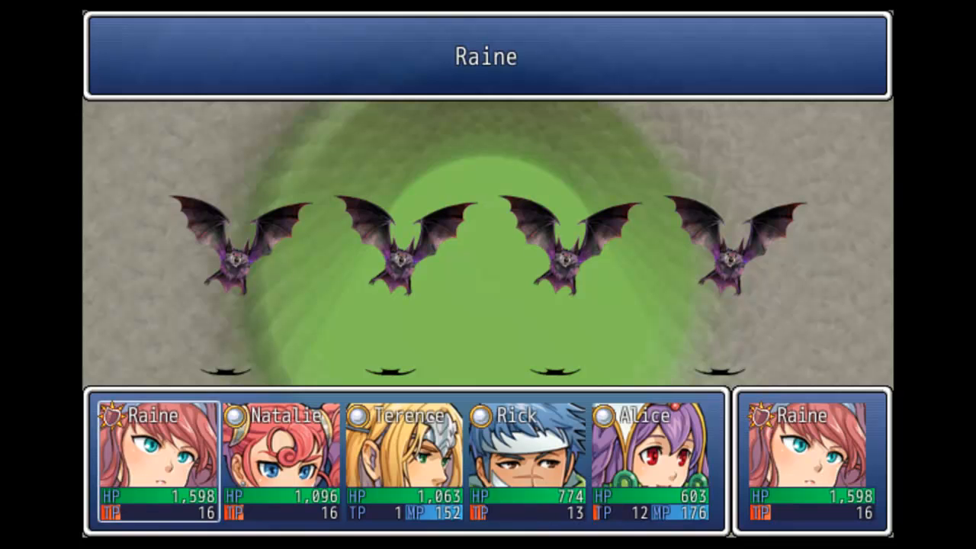
key("Return")
Step: Order the other party members to attack the bats and play out the battle turn
key("Down")
key("Up")
key("Return")
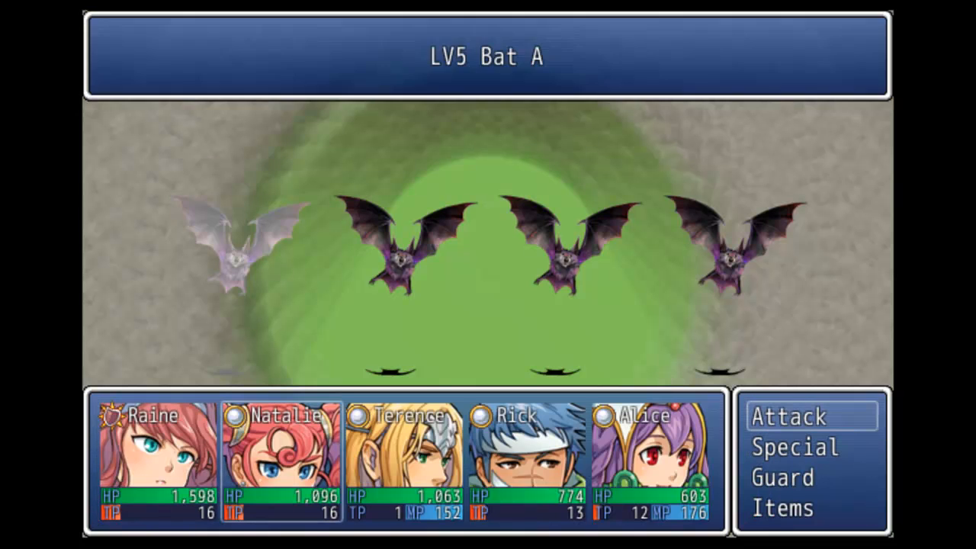
key("Return")
key("Return")
key("Return")
key("Return")
key("Return")
key("Return")
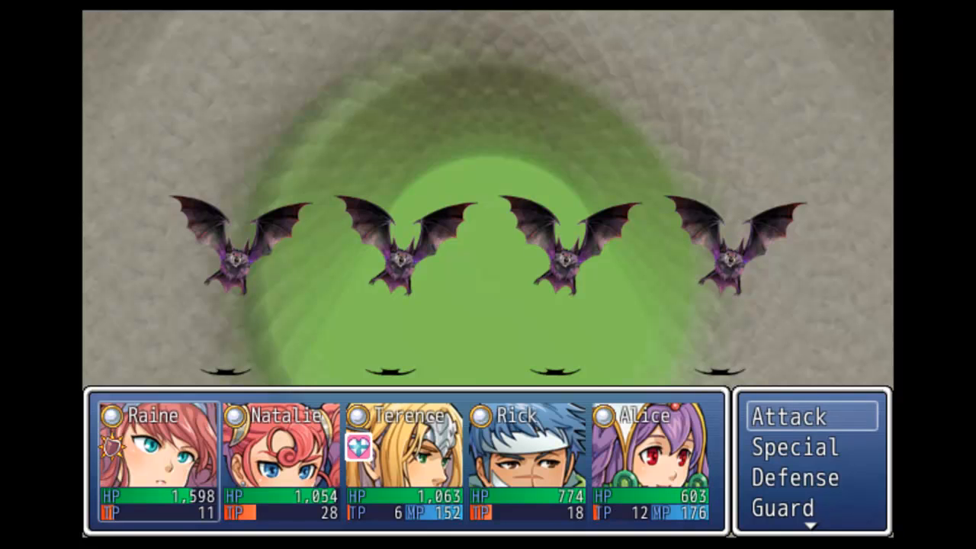
Step: Examine the first party member's Defense skill list with Provoke, and go back to the Special battle command
key("Down")
key("Down")
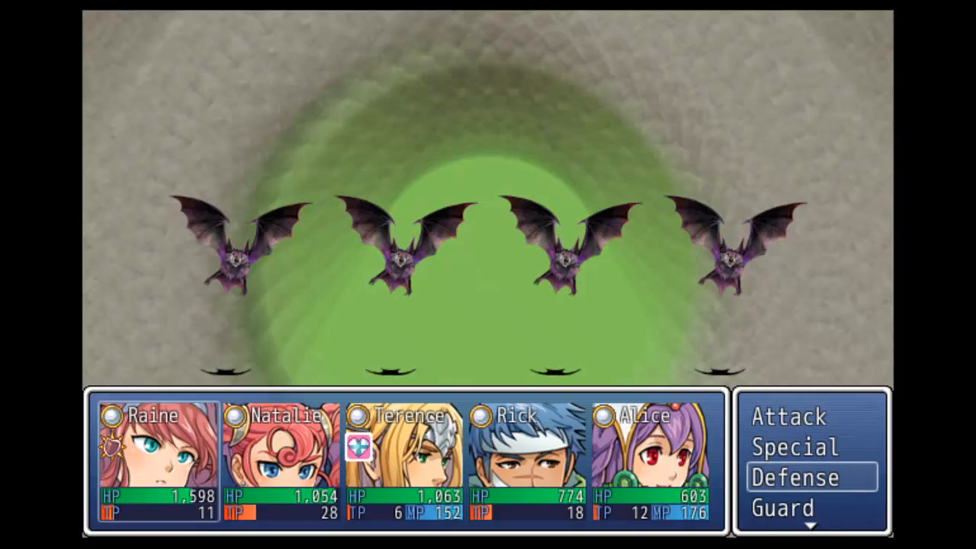
key("Return")
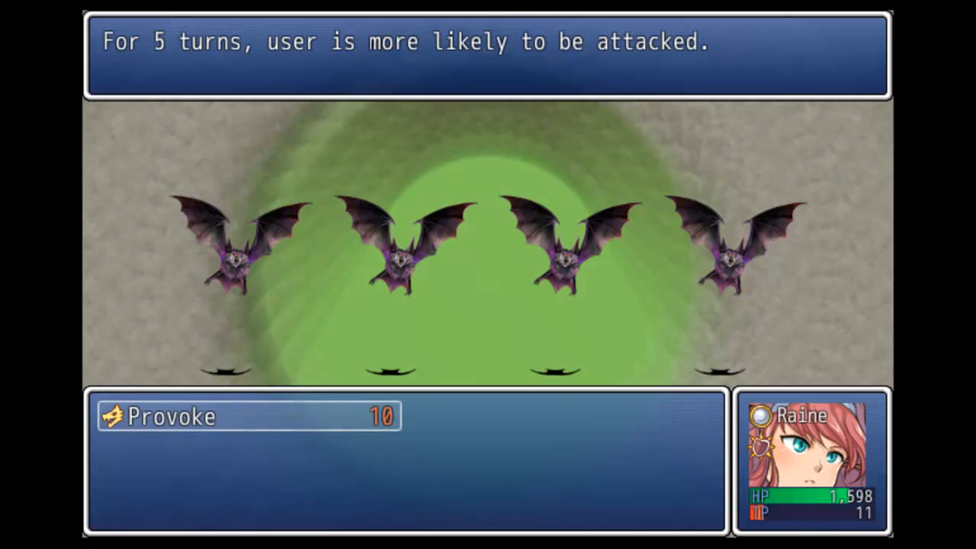
key("Return")
key("Escape")
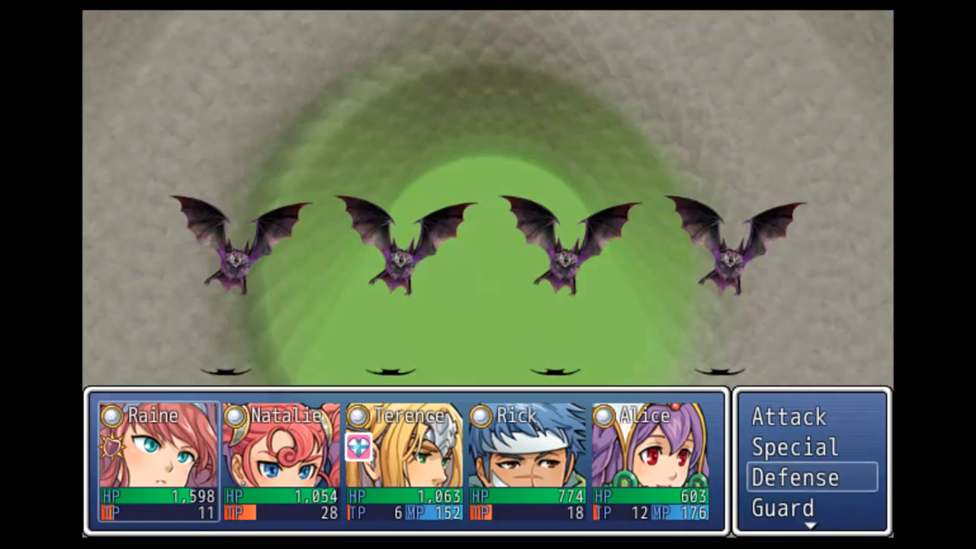
key("Return")
key("Escape")
key("Up")
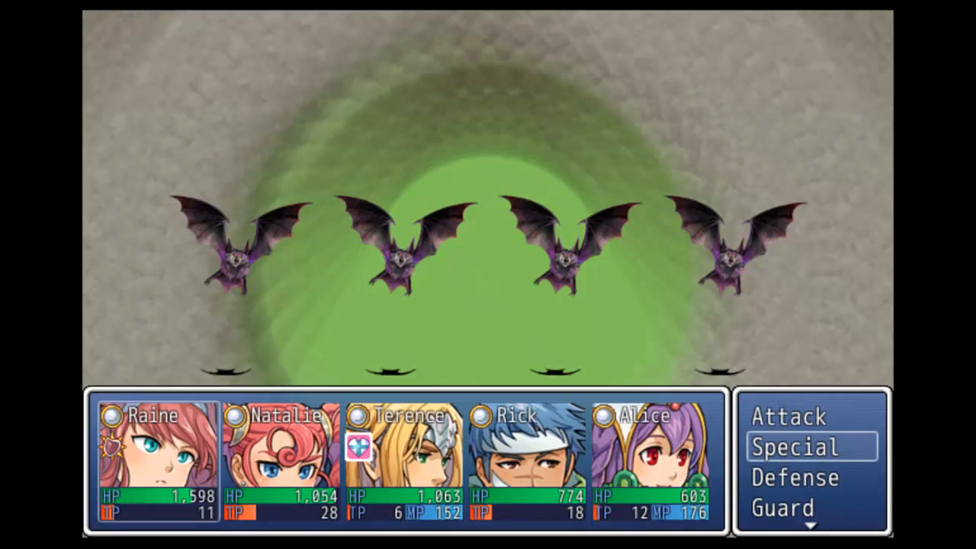
Step: Choose Battle Stance from the first party member's Special skills and target the first party member with it
key("Return")
key("Return")
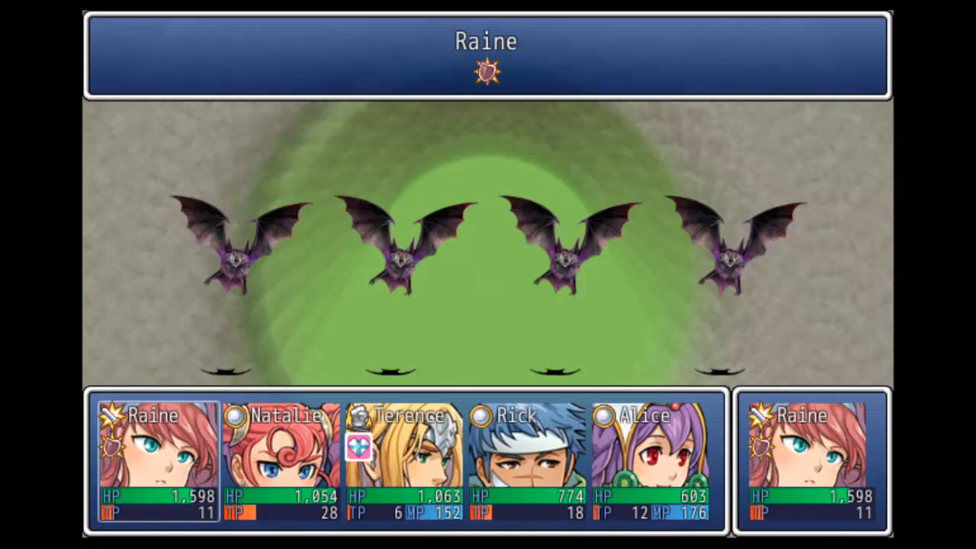
key("Return")
Step: Order the other controllable party members to attack LV5 Bat A and play out the battle turn
key("Return")
key("Return")
key("Return")
key("Return")
key("Return")
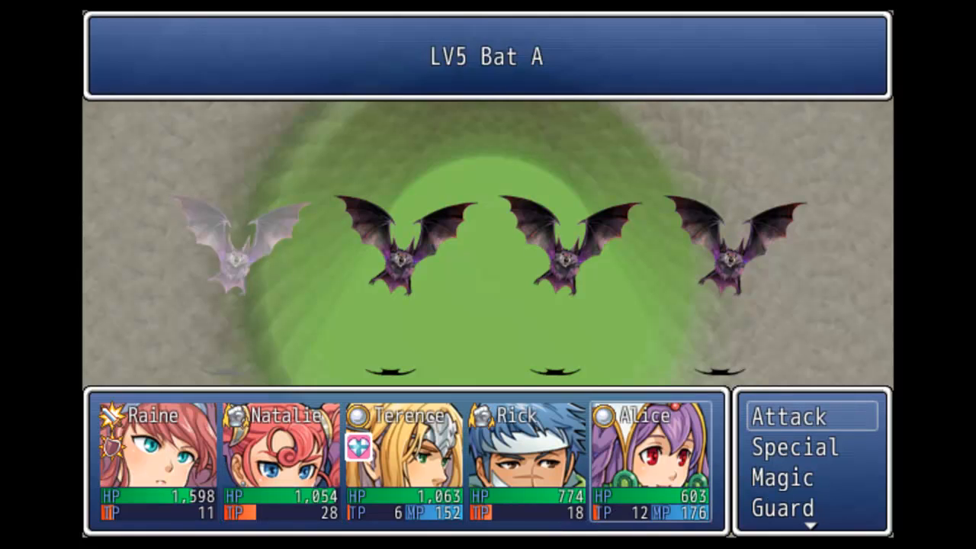
key("Return")
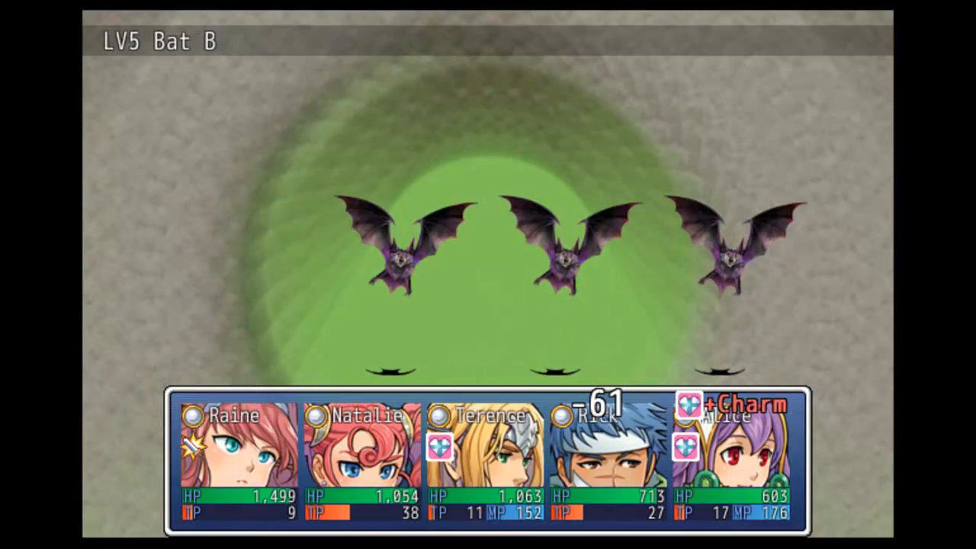
Step: Examine the first party member's Battle skill list and the availability of Battle Stance and Defensive Stance under Special
key("Down")
key("Down")
key("Return")
key("Escape")
key("Up")
key("Return")
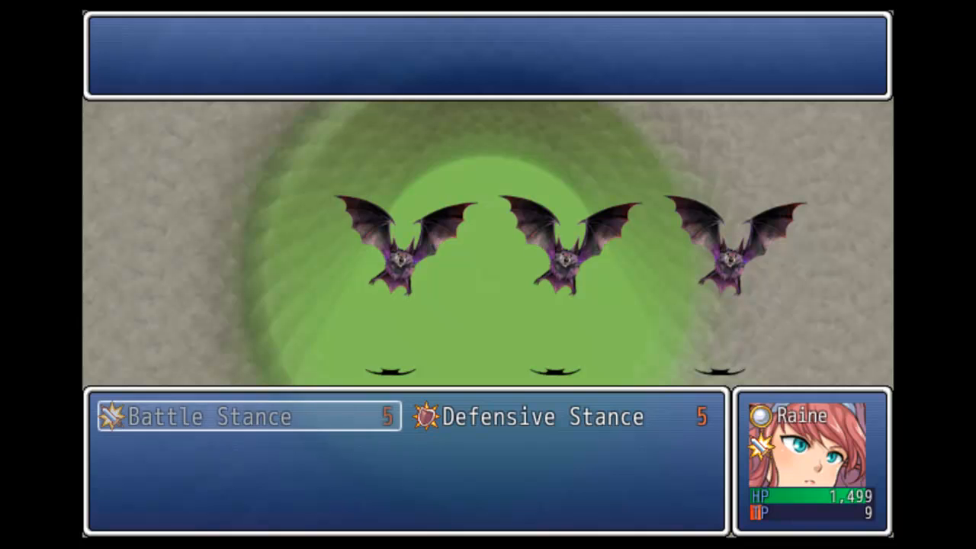
key("Escape")
key("Return")
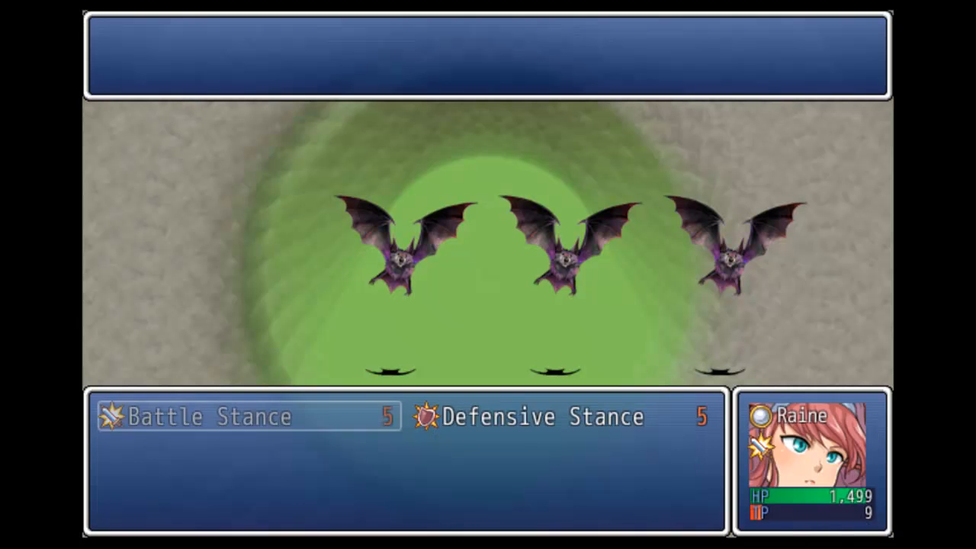
key("Right")
key("Left")
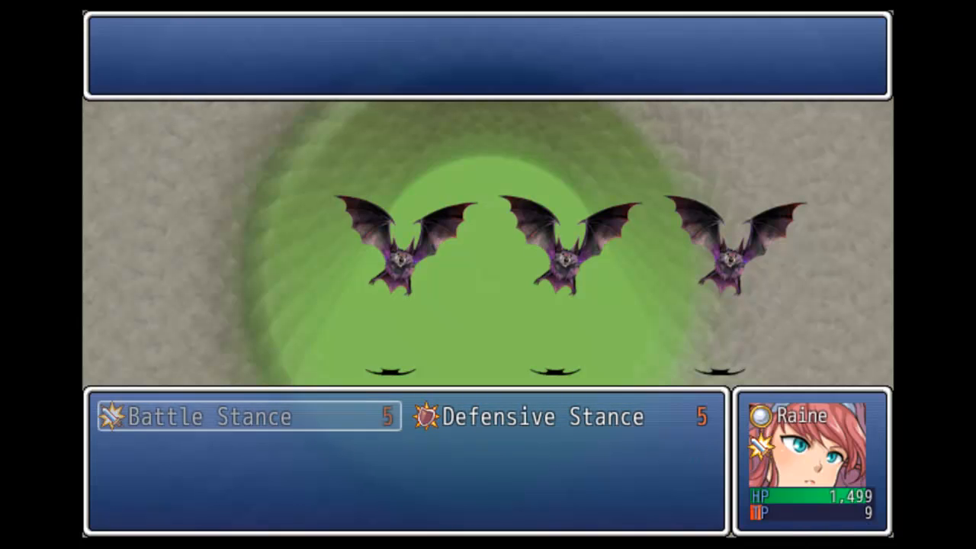
key("Escape")
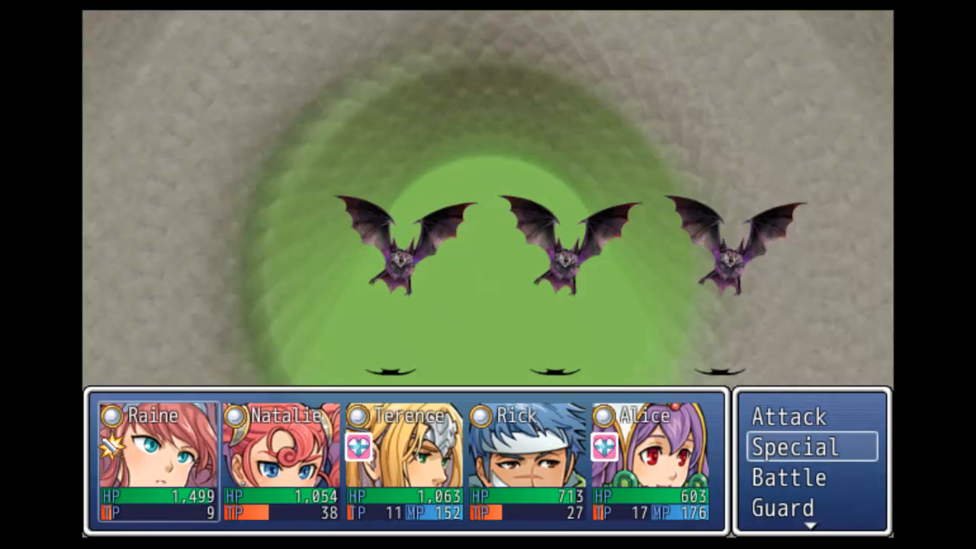
Step: Compare the first party member's Special and Battle skill lists once more while Battle Stance is active
key("Return")
key("Escape")
key("Down")
key("Return")
key("Escape")
key("Up")
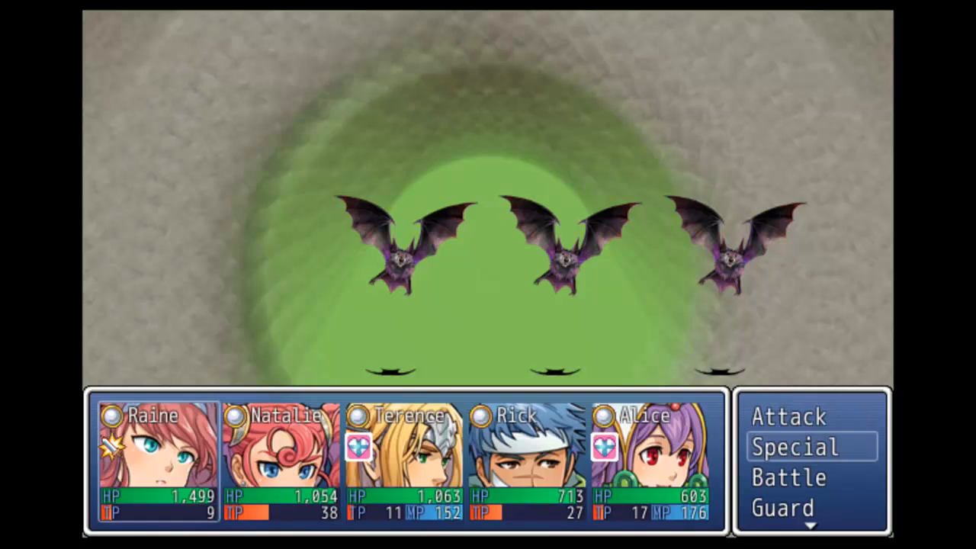
Step: Choose Defensive Stance from the first party member's Special skills and target the first party member with it
key("Down")
key("Return")
key("Right")
key("Return")
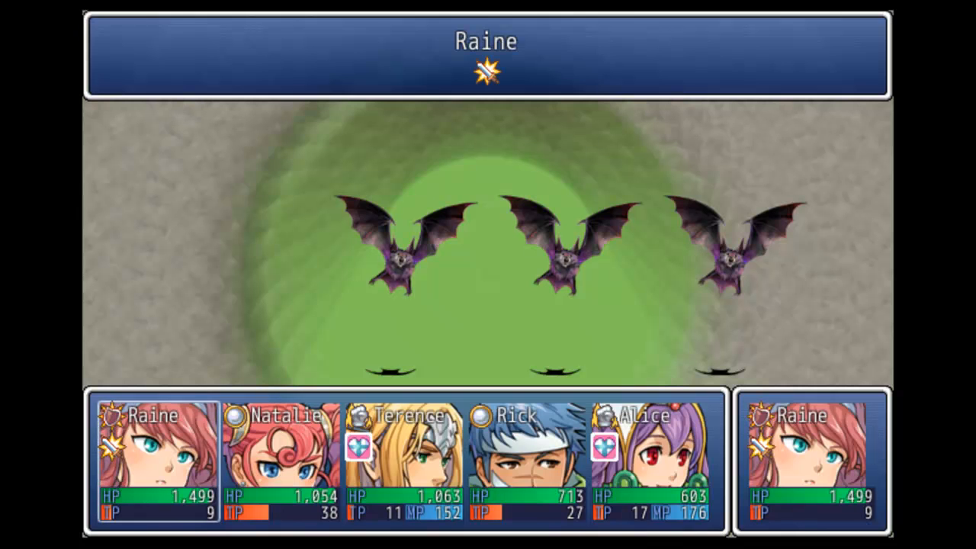
key("Return")
Step: Order the remaining uncharmed party members to attack, starting with LV5 Bat B, and play out the turn
key("Up")
key("Return")
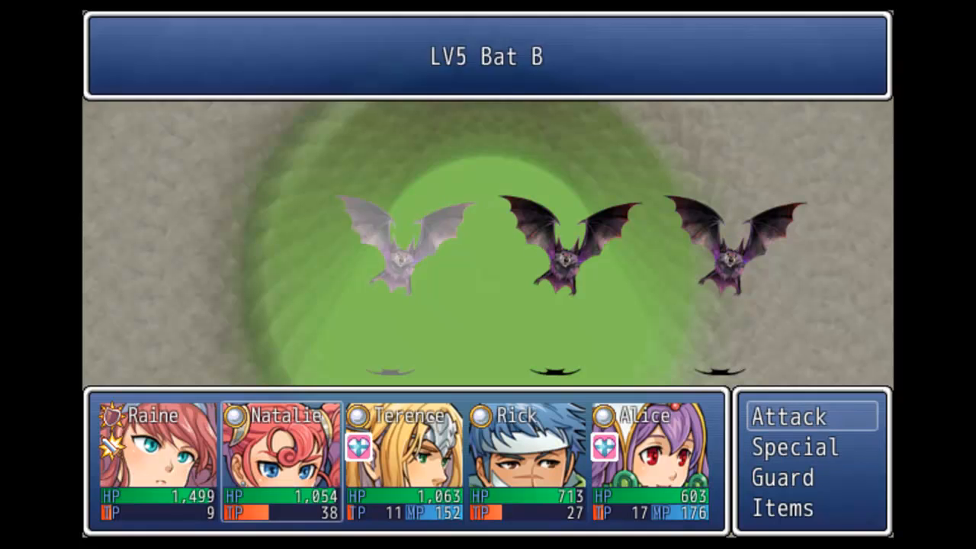
key("Return")
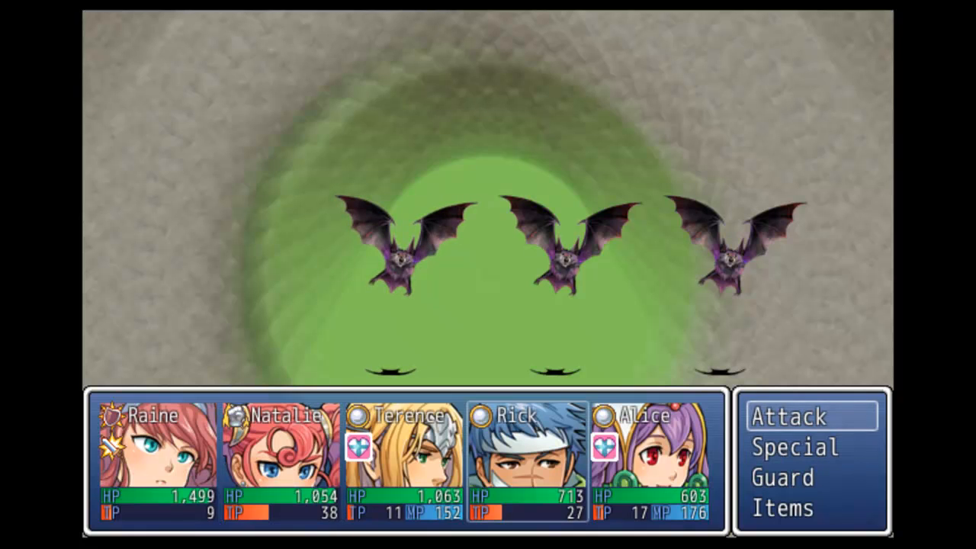
key("Return")
key("Return")
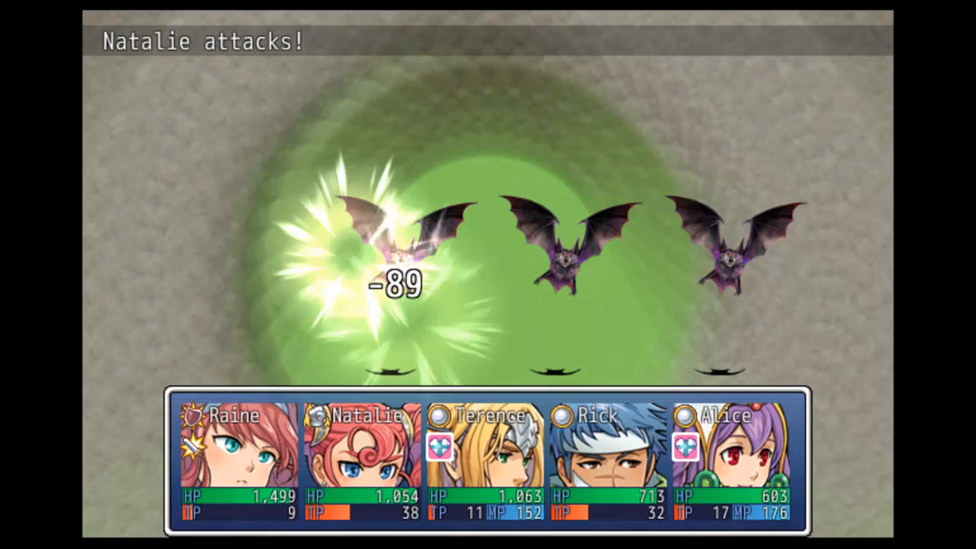